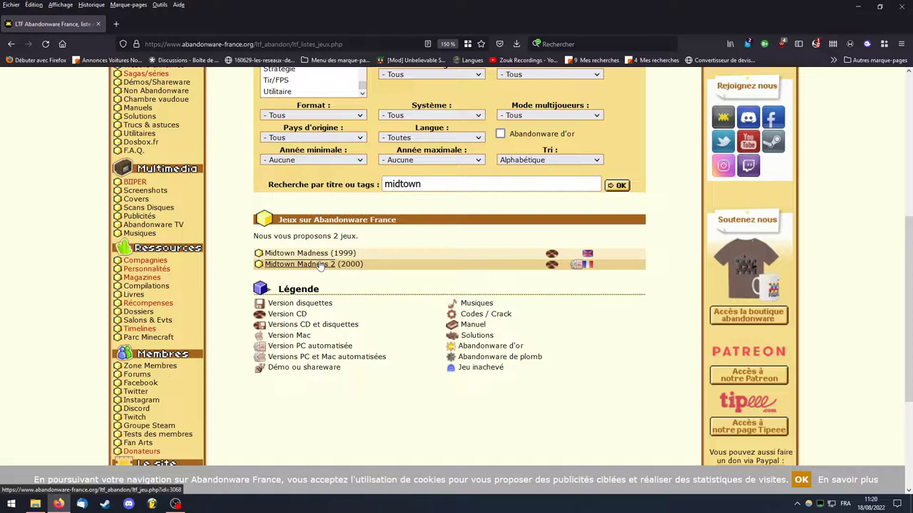
Open the Midtown Madness 2 (2000) game page from the search results and go to its game downloads
left_click(321, 264)
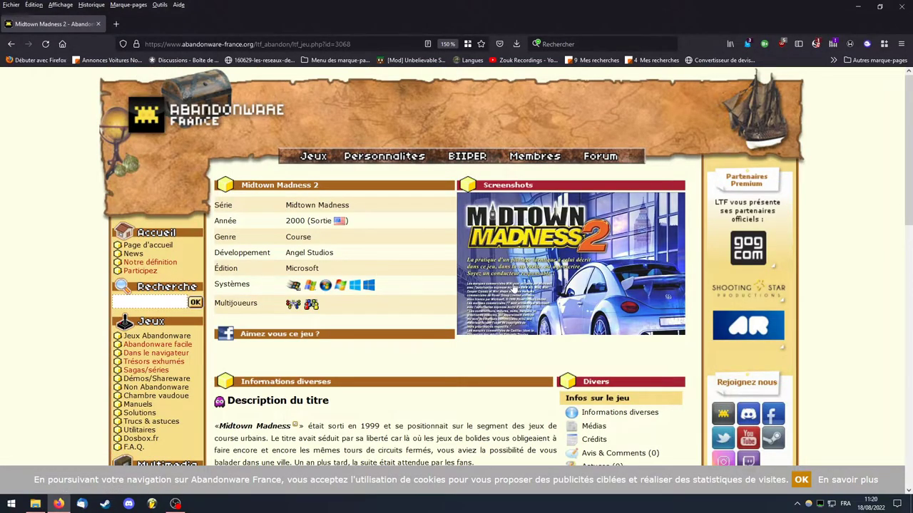
scroll(487, 253, "down", 2)
scroll(487, 253, "down", 2)
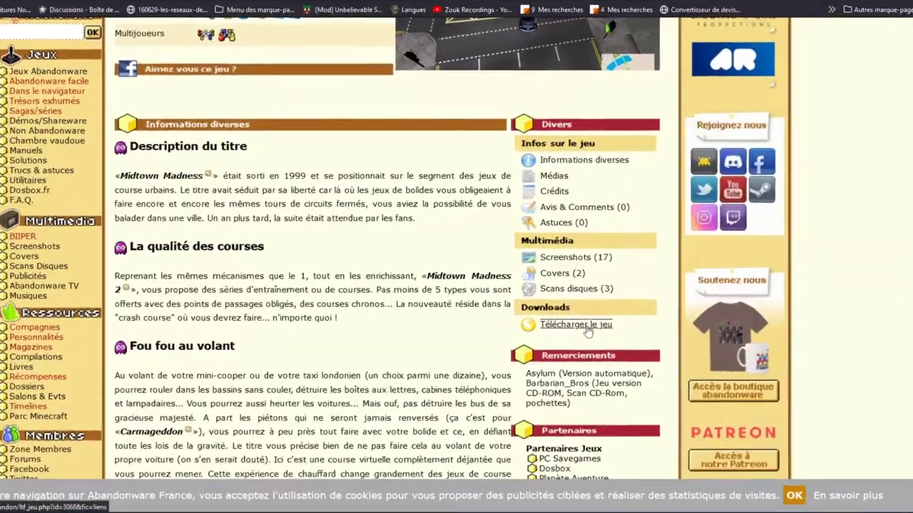
left_click(587, 330)
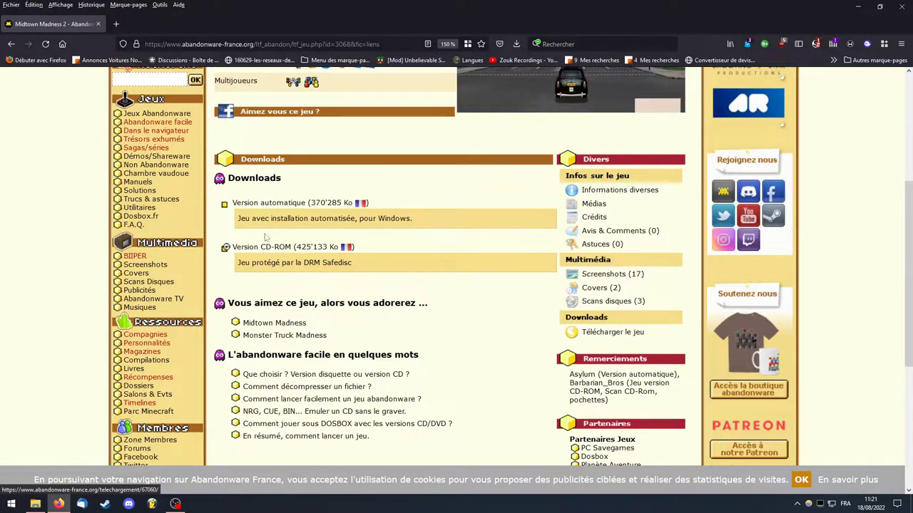
Switch to File Explorer and run the Midtown Madness 2 setup file from the Téléchargements folder, allowing it to execute
left_click(859, 7)
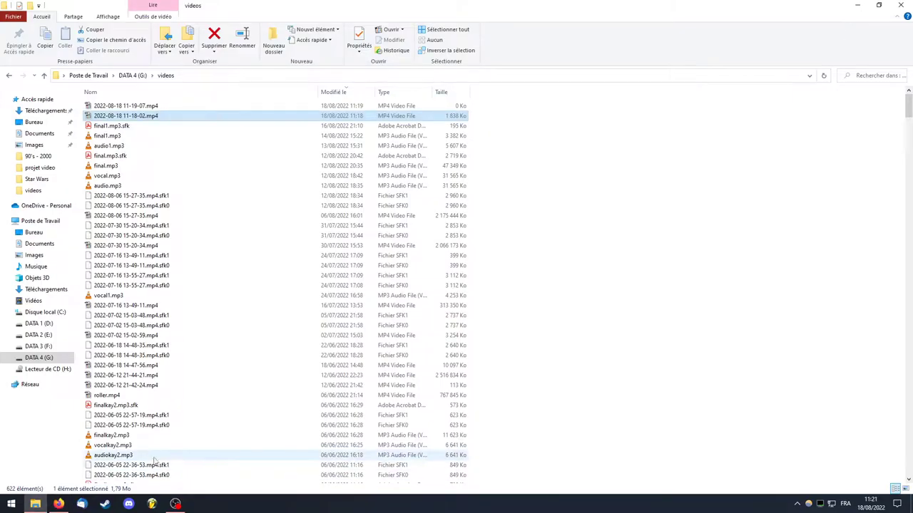
left_click(44, 112)
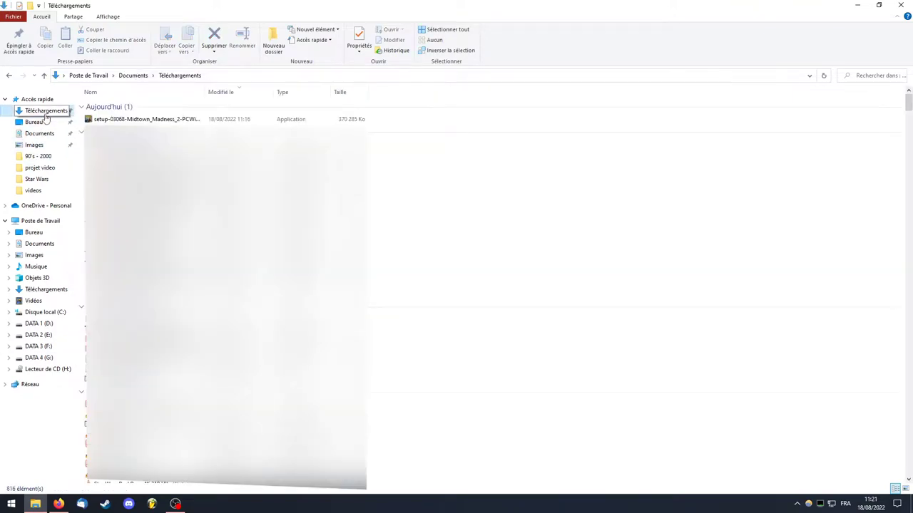
double_click(114, 120)
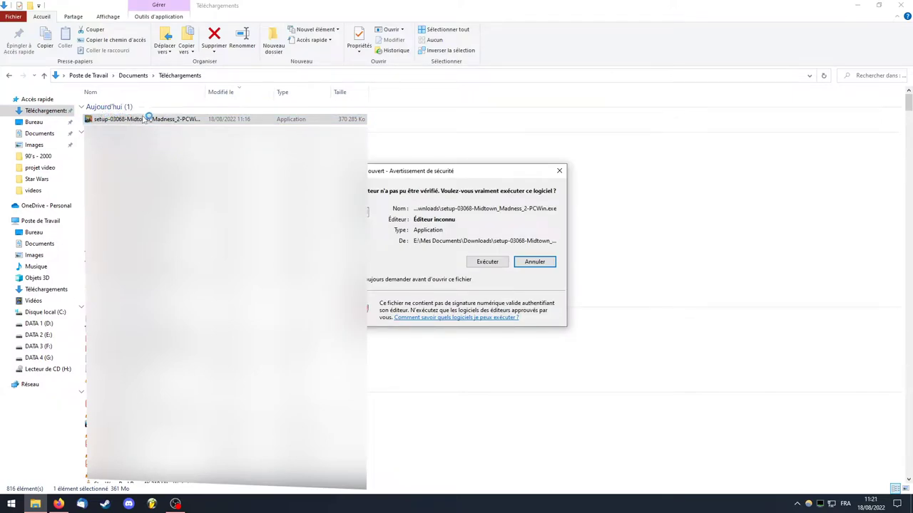
left_click(487, 262)
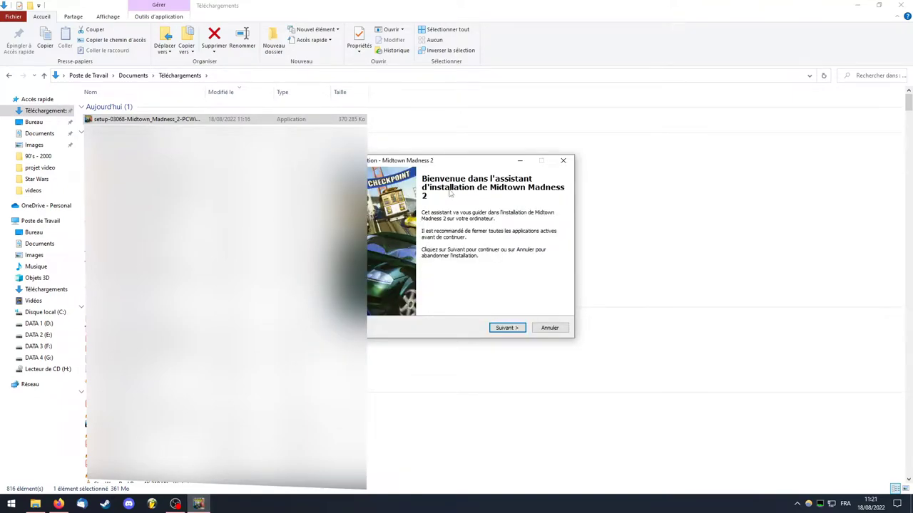
Install Midtown Madness 2 into C:\Jeux\ABWFR\MidtownMadness2 with an icon created on the desktop
left_click(506, 328)
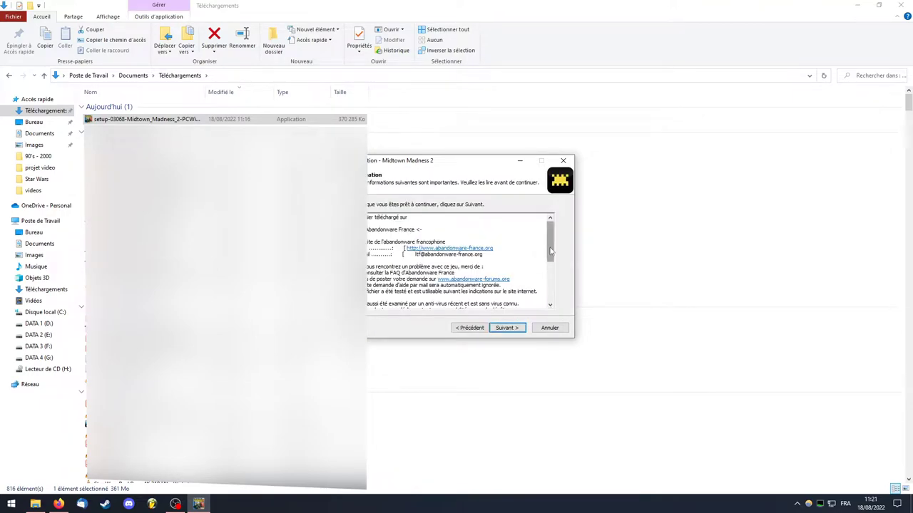
left_click_drag(548, 249, 548, 289)
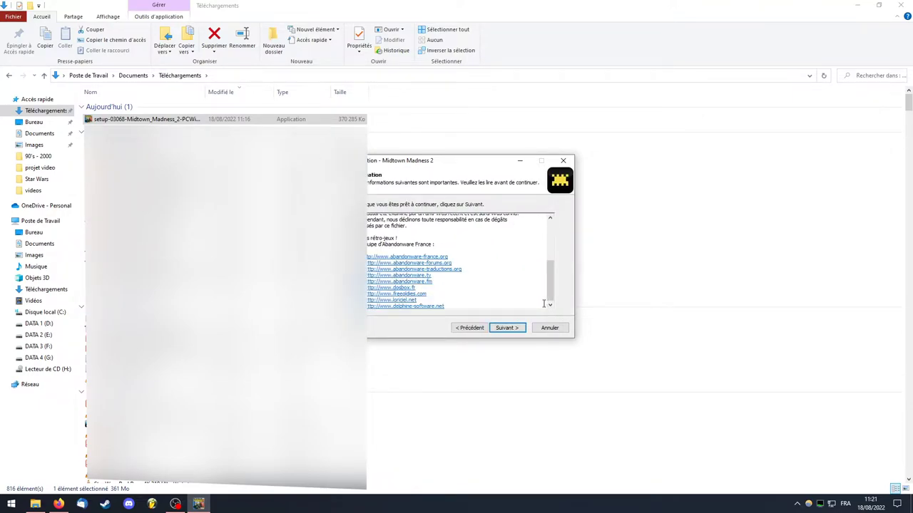
left_click(505, 328)
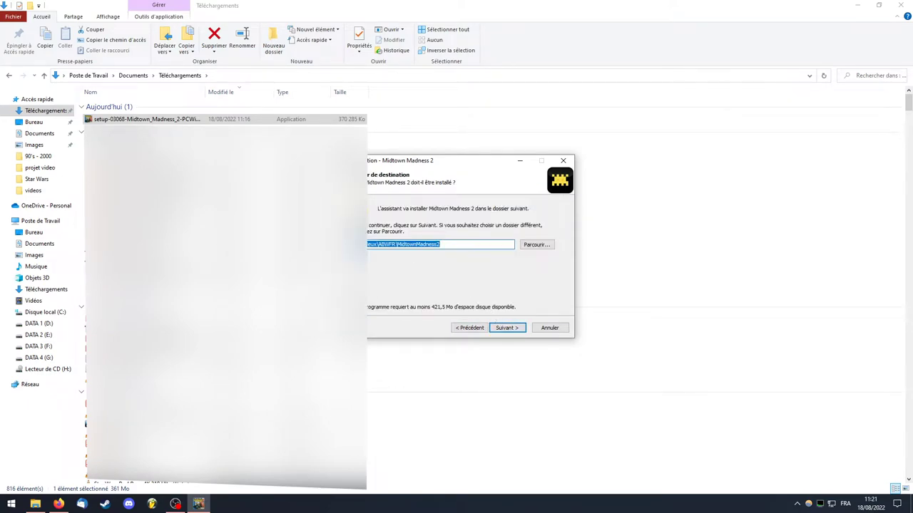
left_click(404, 245)
double_click(403, 244)
left_click(518, 328)
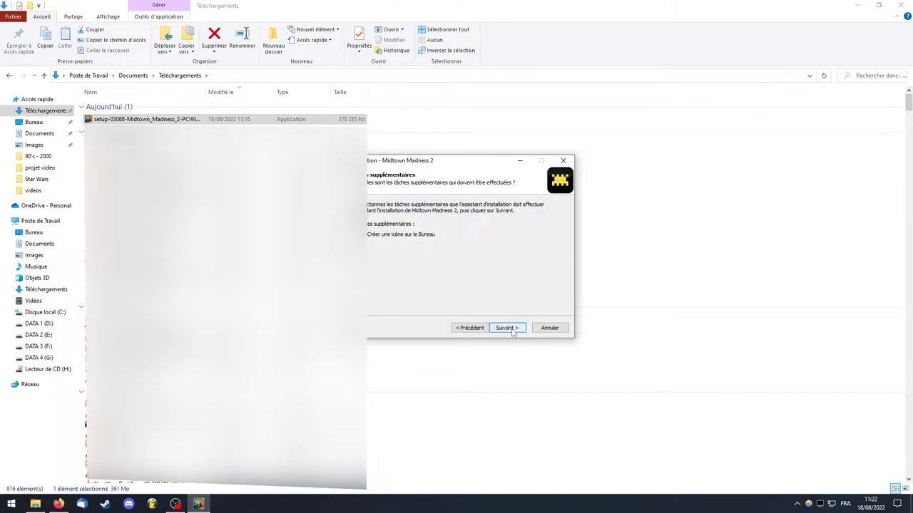
left_click(511, 329)
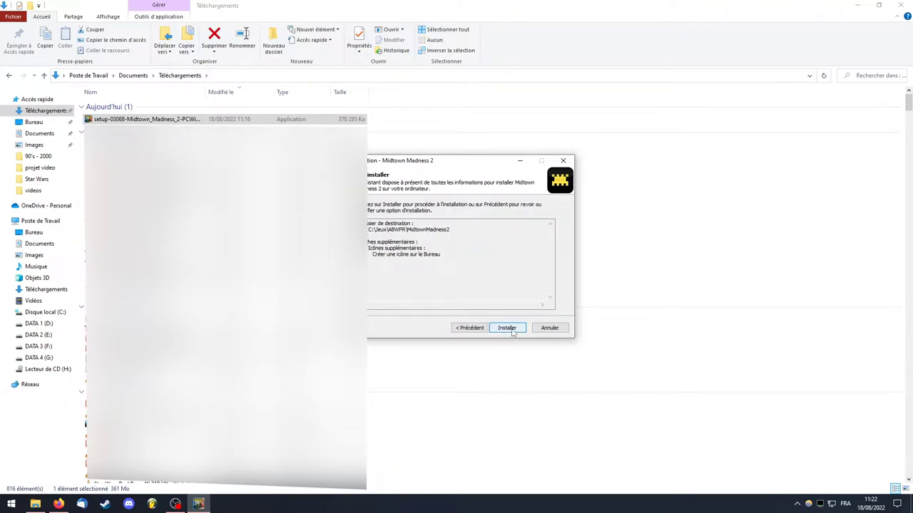
left_click(507, 328)
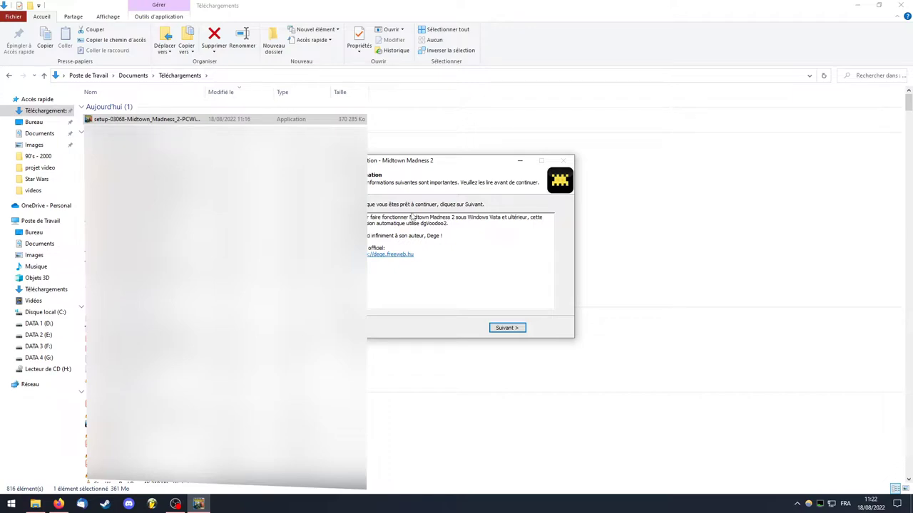
Review the dgVoodoo2 notice, finish the setup wizard with Exécuter Midtown Madness 2 enabled, and close the game launcher
triple_click(379, 220)
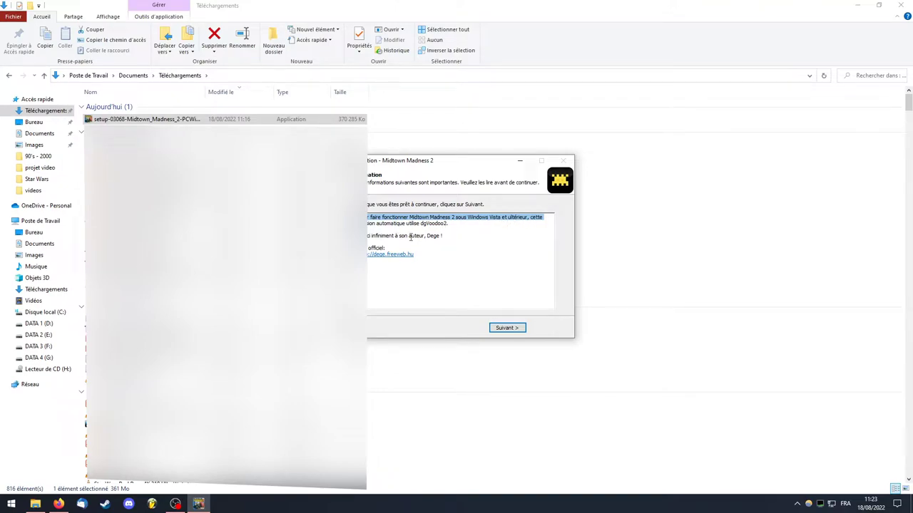
left_click(443, 237)
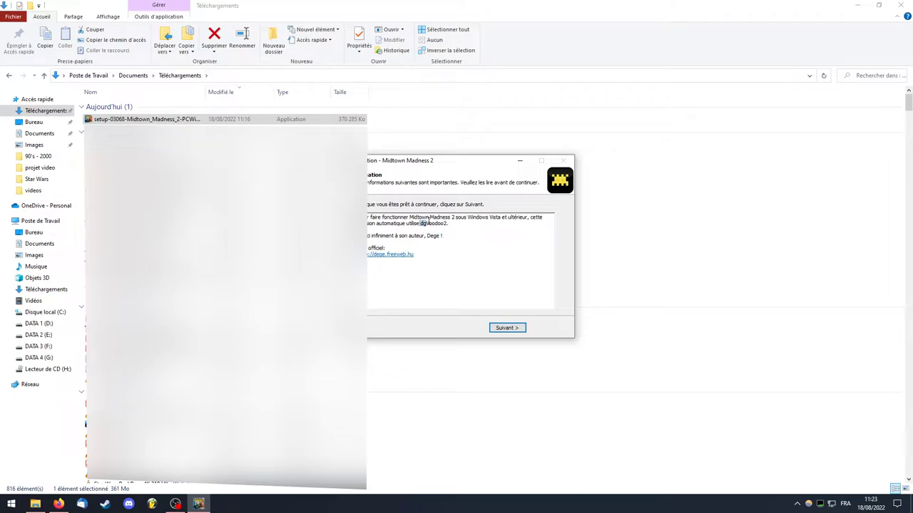
left_click_drag(421, 222, 438, 240)
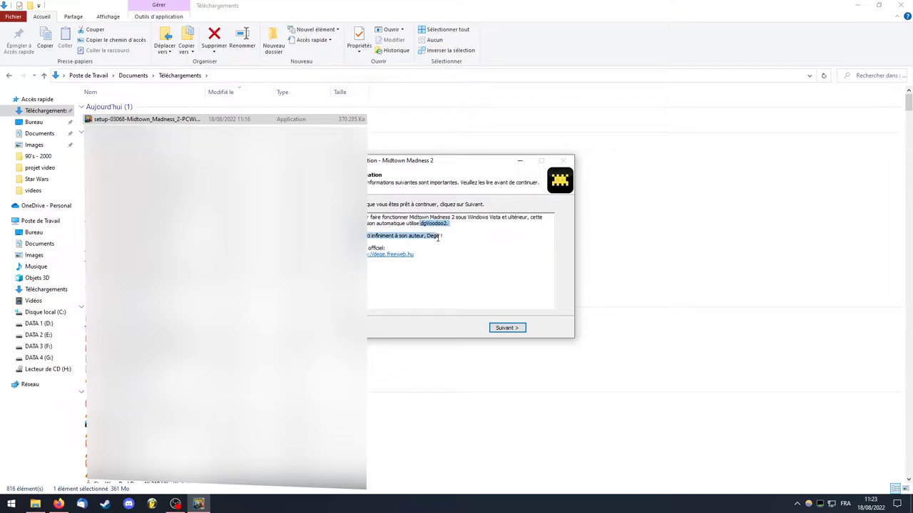
left_click(517, 330)
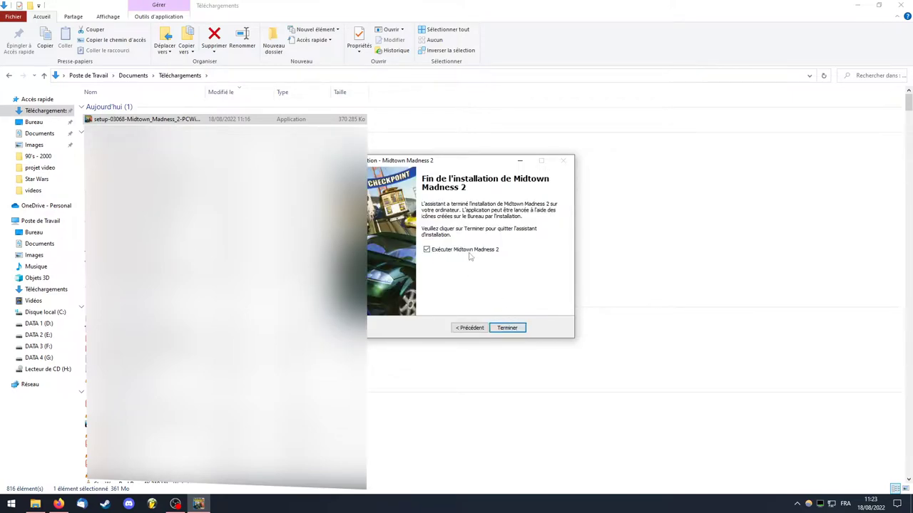
left_click(516, 329)
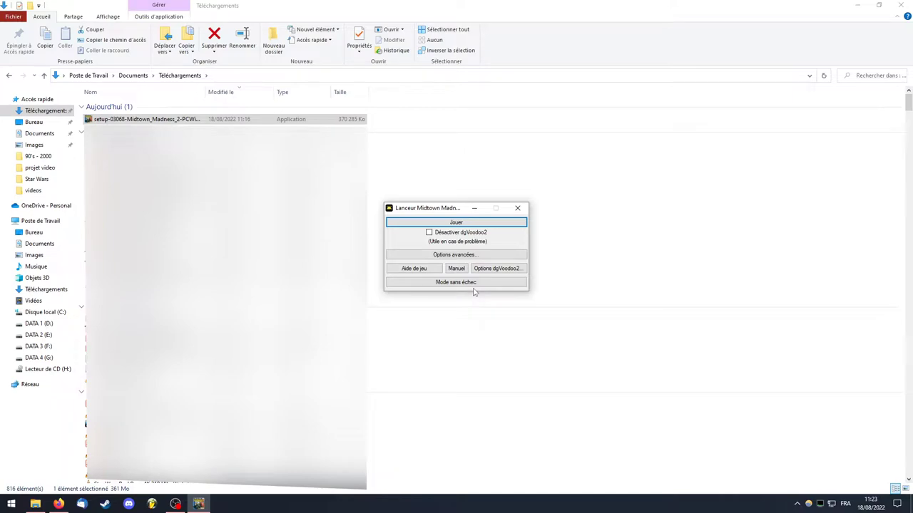
left_click(517, 208)
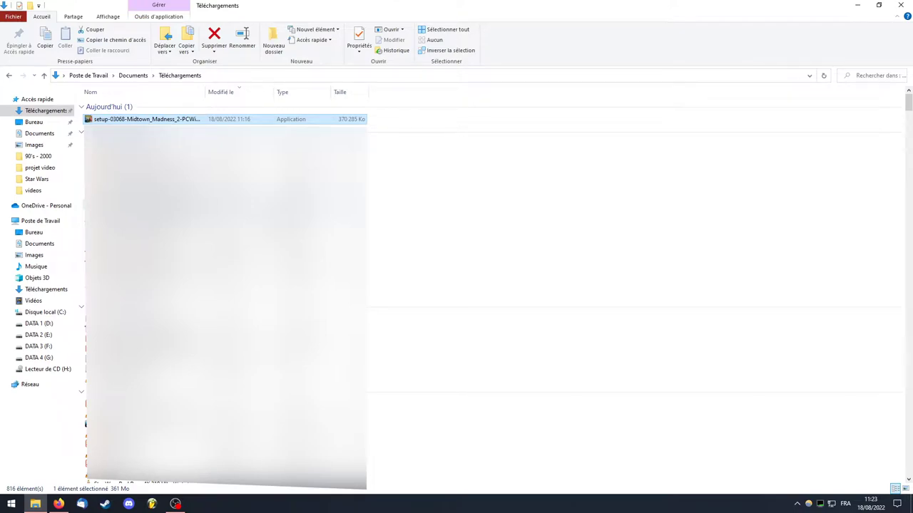
Browse to the game's installation folder at C:\Jeux\ABWFR\MidtownMadness2
left_click(63, 314)
double_click(97, 197)
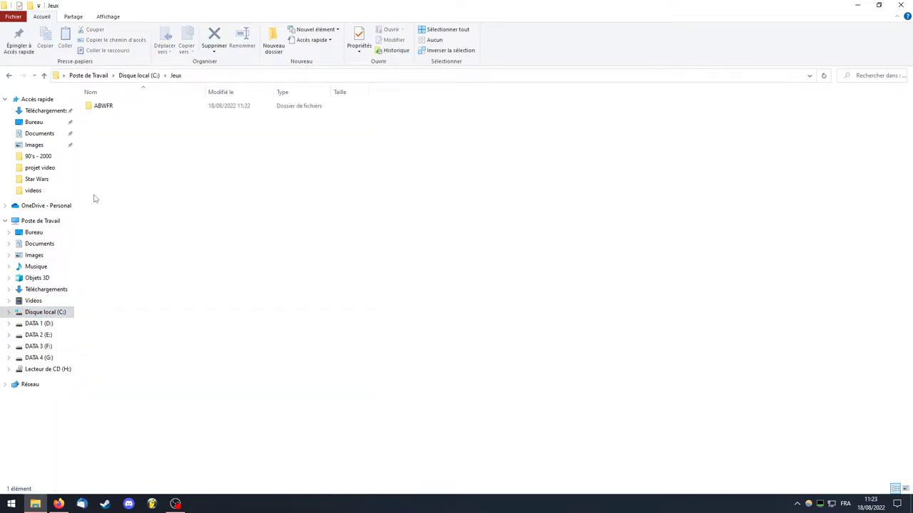
double_click(104, 106)
double_click(104, 107)
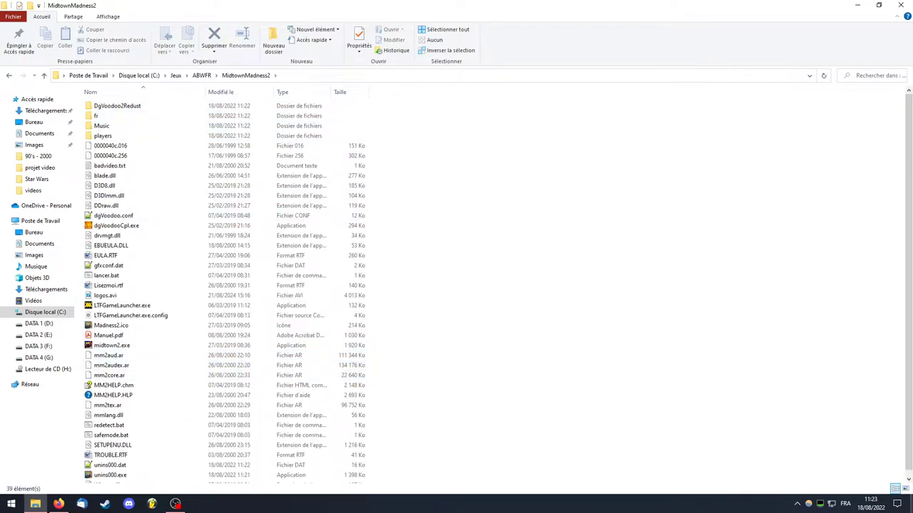
Open the file location of the Midtown Madness 2 desktop shortcut and maximize the folder window
left_click(911, 504)
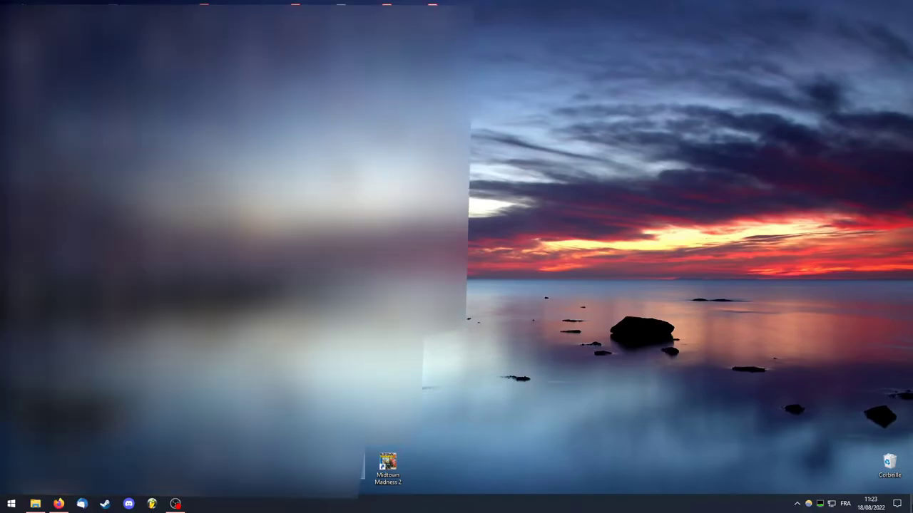
left_click(393, 476)
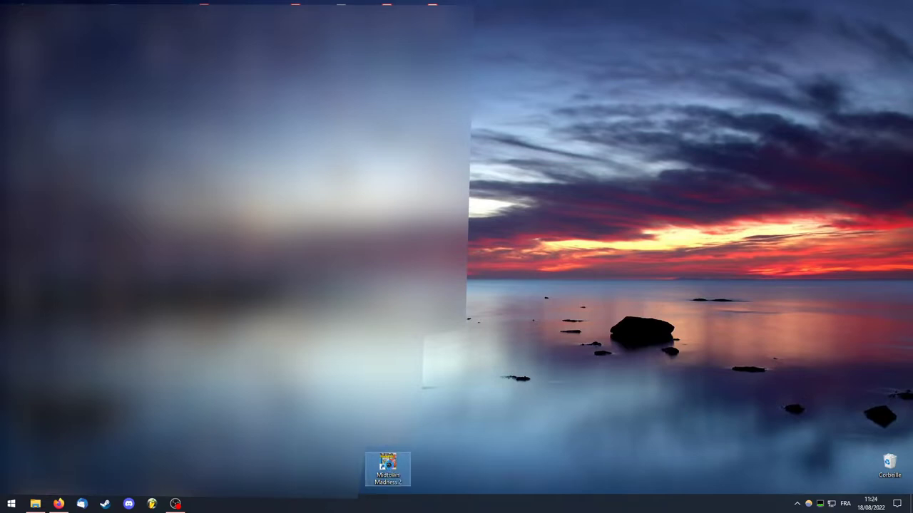
right_click(389, 467)
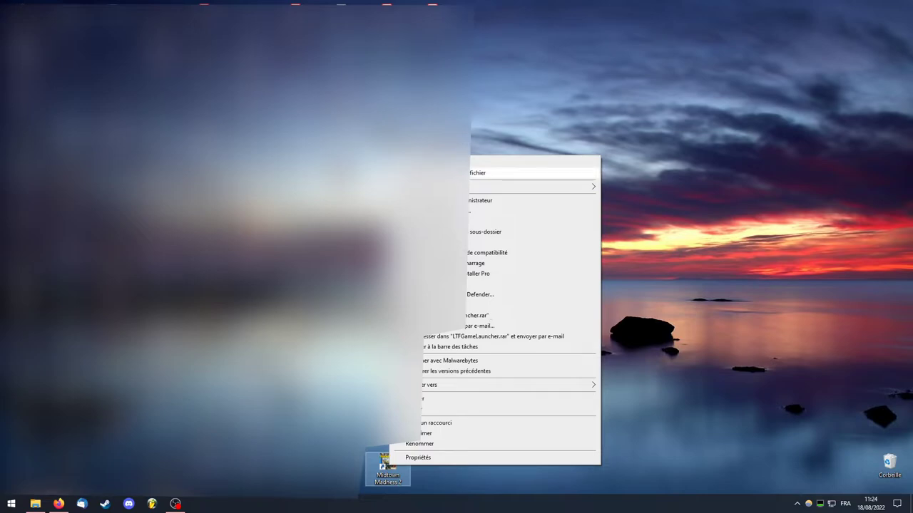
left_click(476, 173)
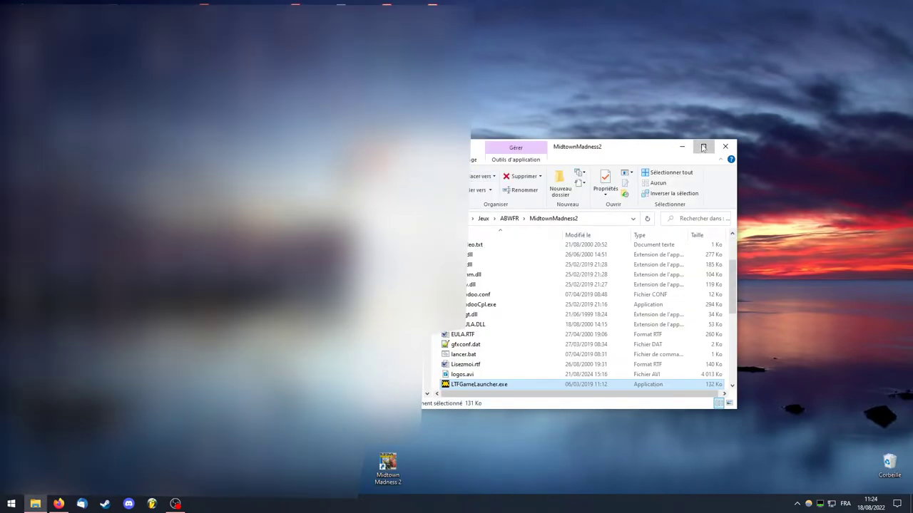
left_click(703, 147)
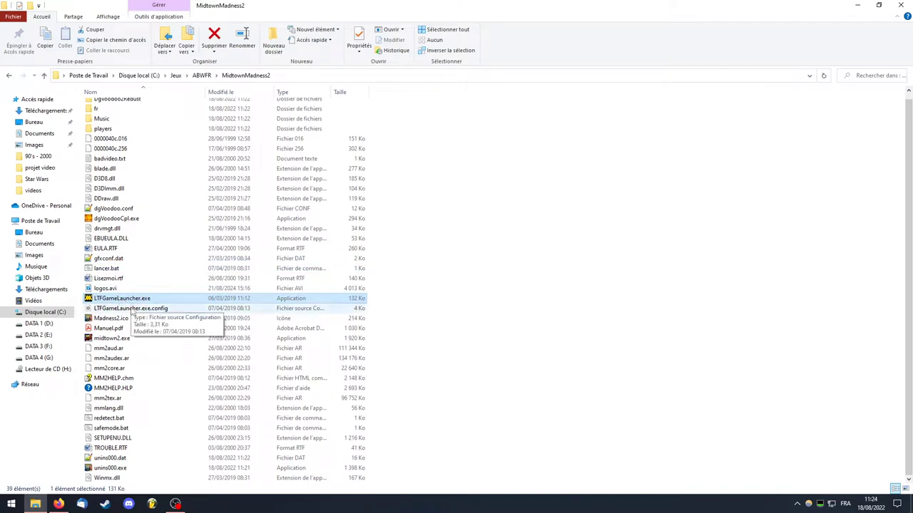
Examine the dgVoodoo files in the game folder, including D3D8.dll, DDraw.dll and dgVoodooCpl.exe
left_click(125, 209)
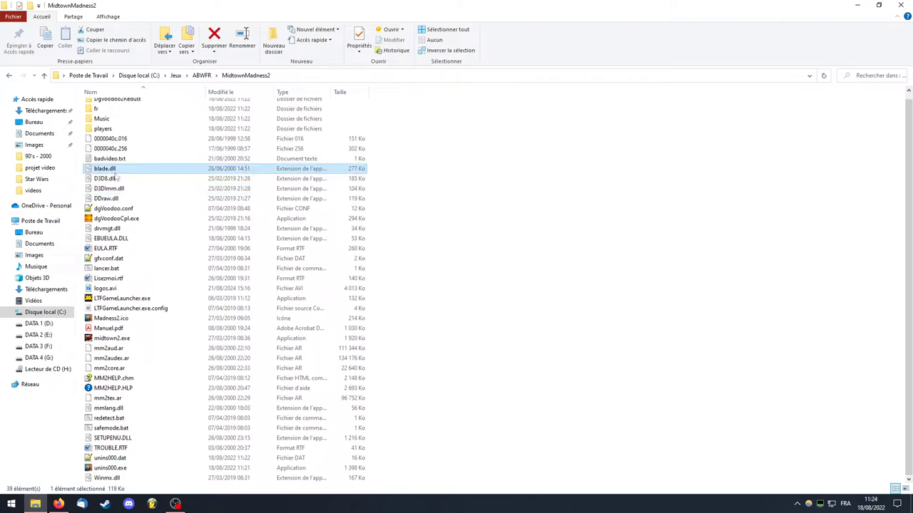
left_click(125, 179)
left_click(129, 199)
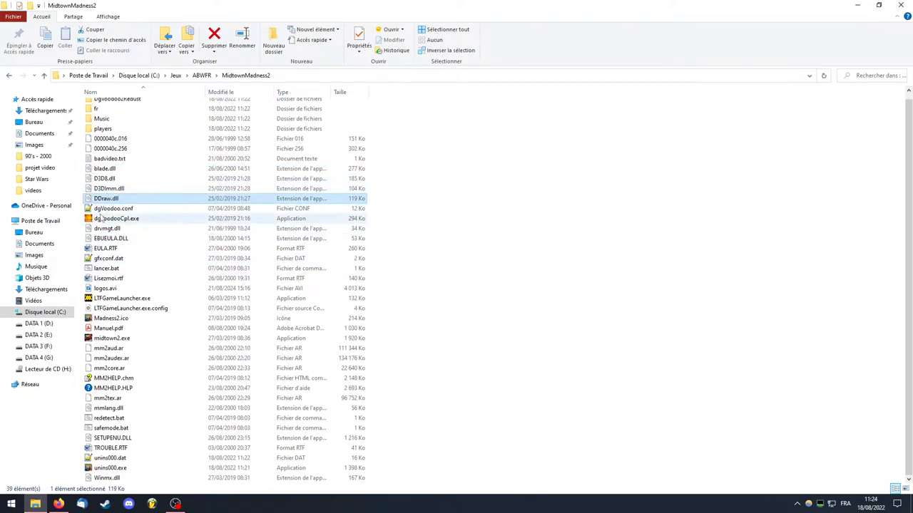
left_click(132, 219)
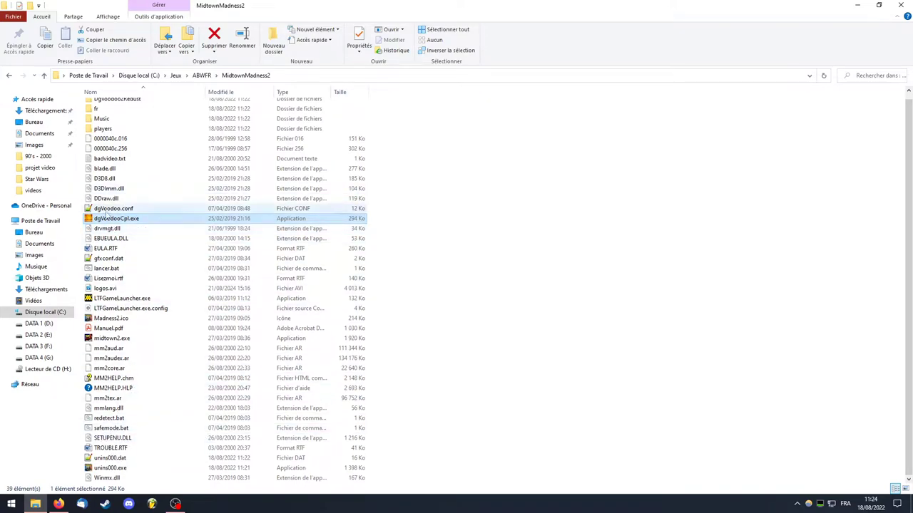
Switch to Firefox and search Google for dgvodoo in a new tab using the query "!g dgvodoo"
left_click(58, 504)
left_click(117, 23)
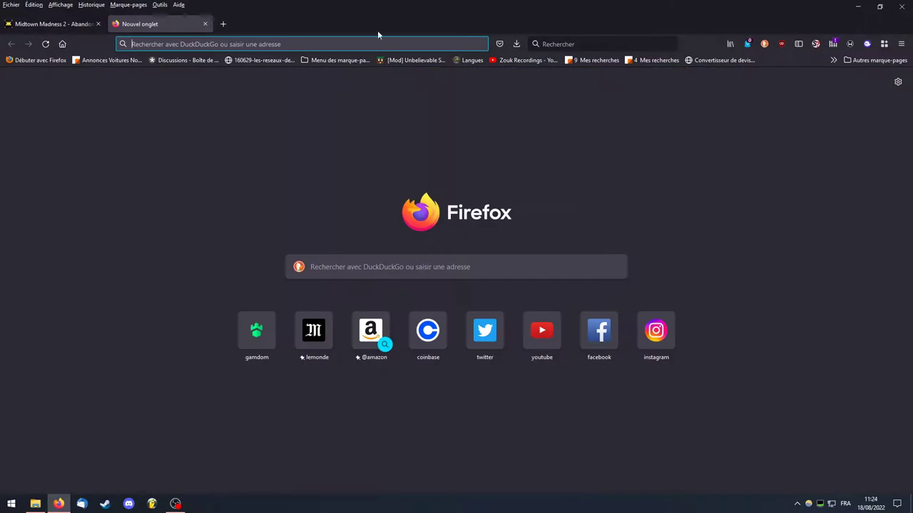
left_click(592, 44)
type("dgvoodoo")
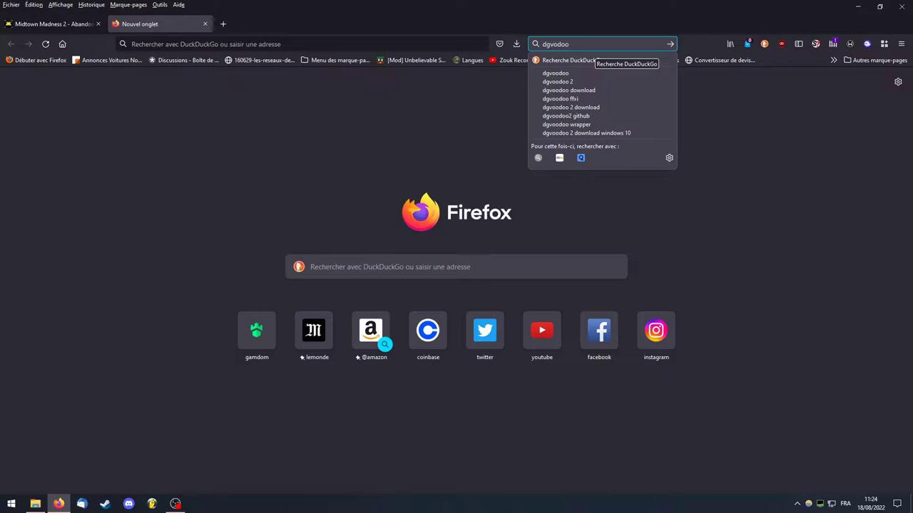
key("Home")
type("!g")
key("Return")
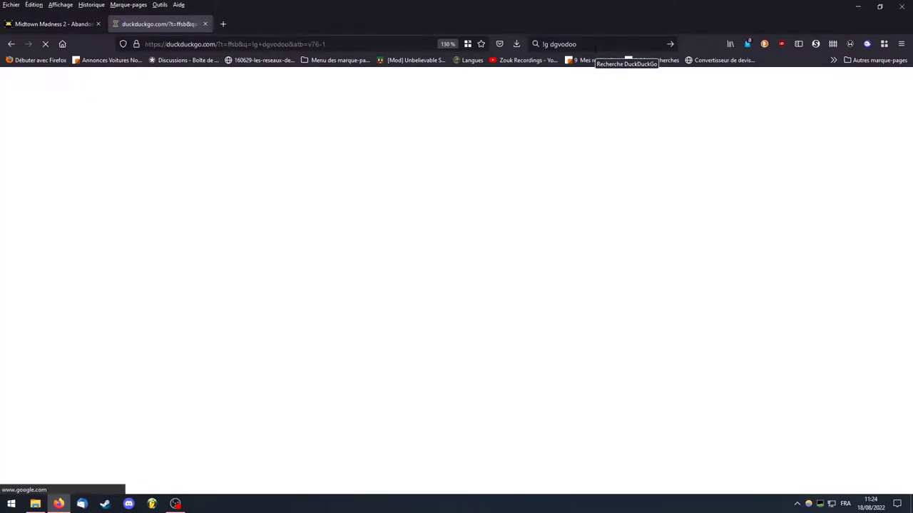
Look through the search results and open the dgVoodoo2 "Downloads - Dege's stuffs" page
scroll(534, 147, "down", 3)
scroll(534, 147, "up", 1)
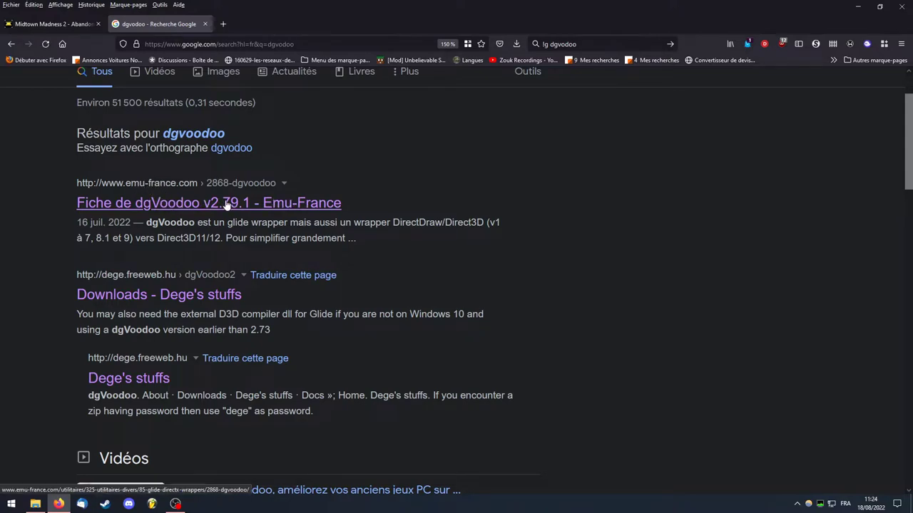
scroll(177, 228, "down", 1)
scroll(177, 229, "down", 1)
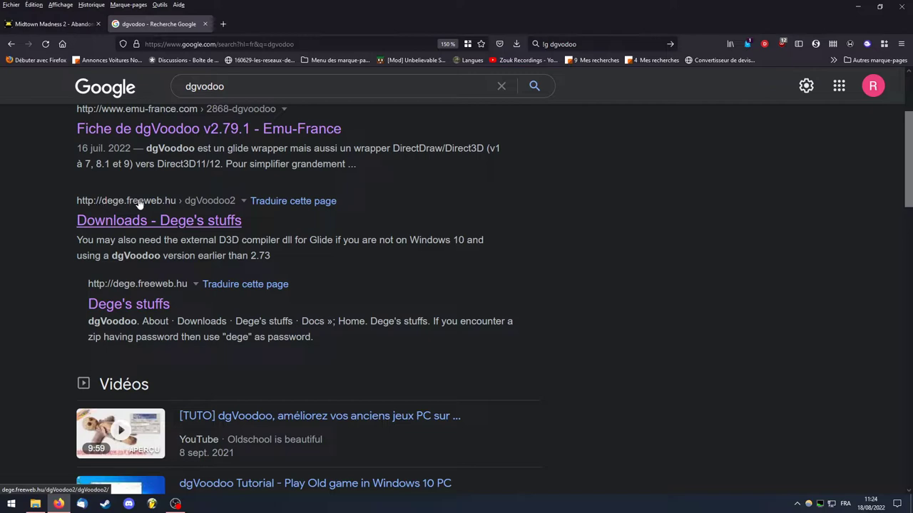
left_click(183, 224)
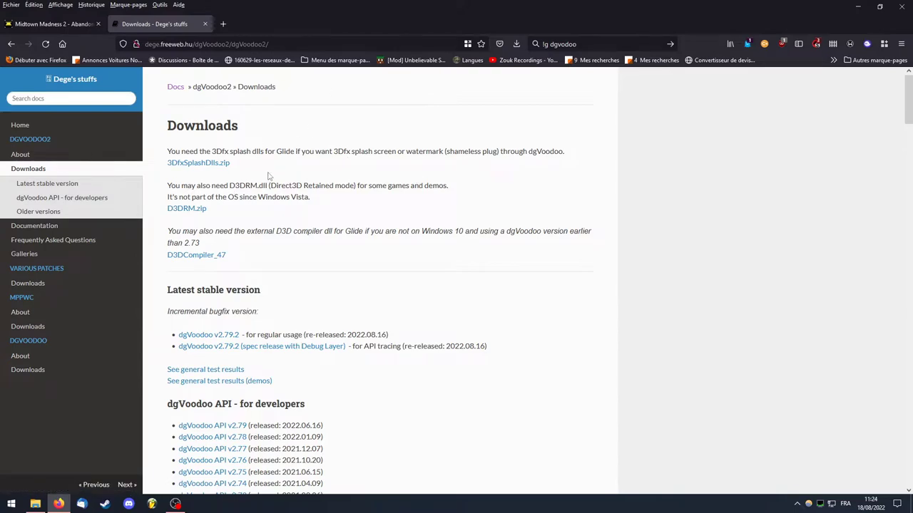
Download the regular-usage release of dgVoodoo v2.79.2 from the latest stable version section
left_click_drag(145, 44, 192, 45)
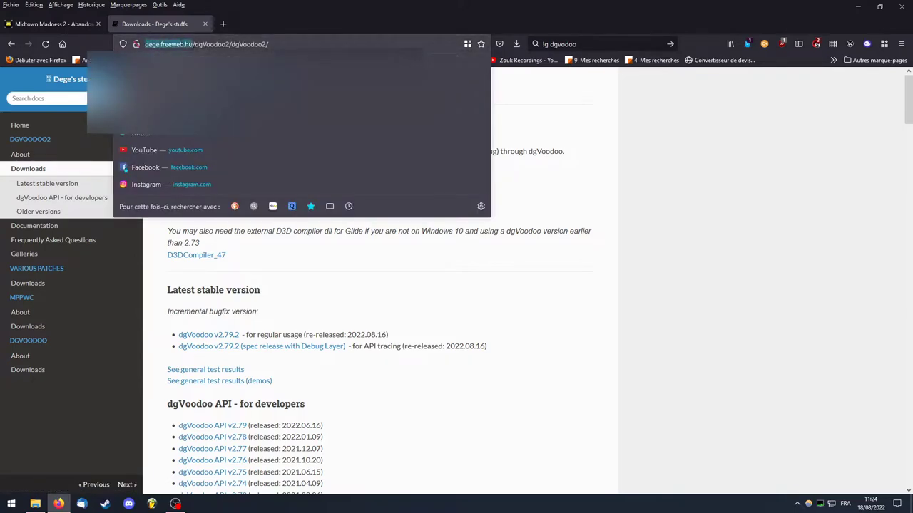
left_click(645, 254)
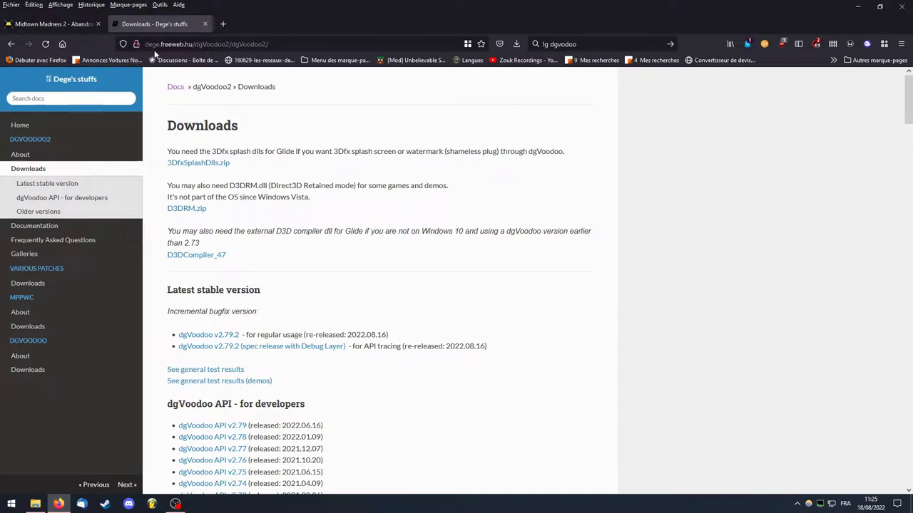
left_click(59, 185)
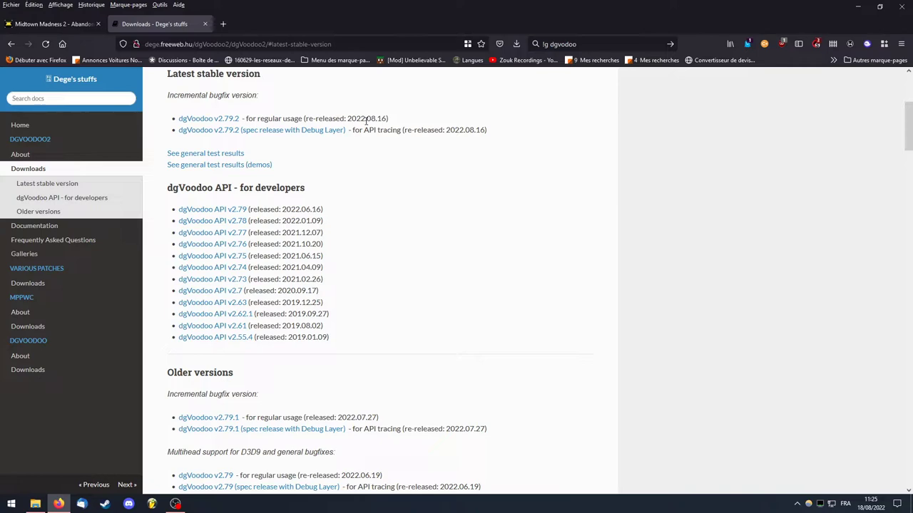
left_click(226, 122)
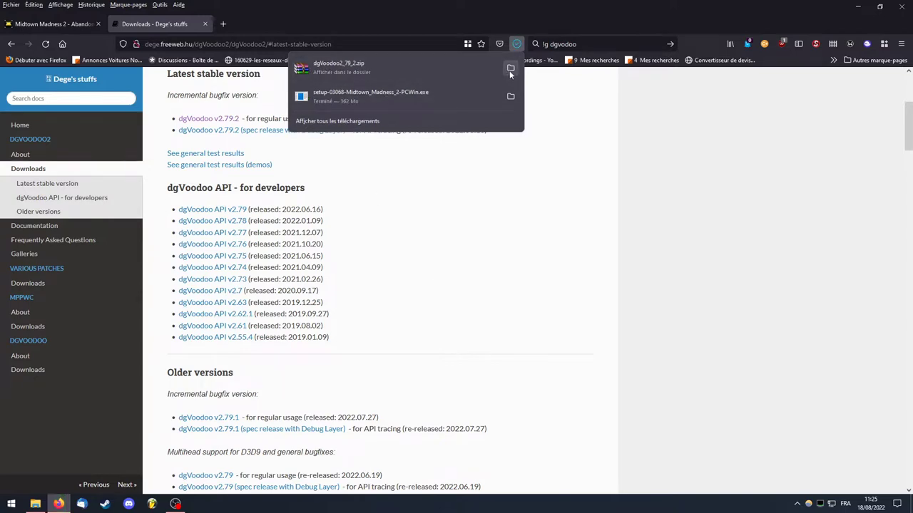
Show the downloaded dgVoodoo2_79_2.zip in its folder and open the dgVoodoo2_79_2 folder
left_click(510, 69)
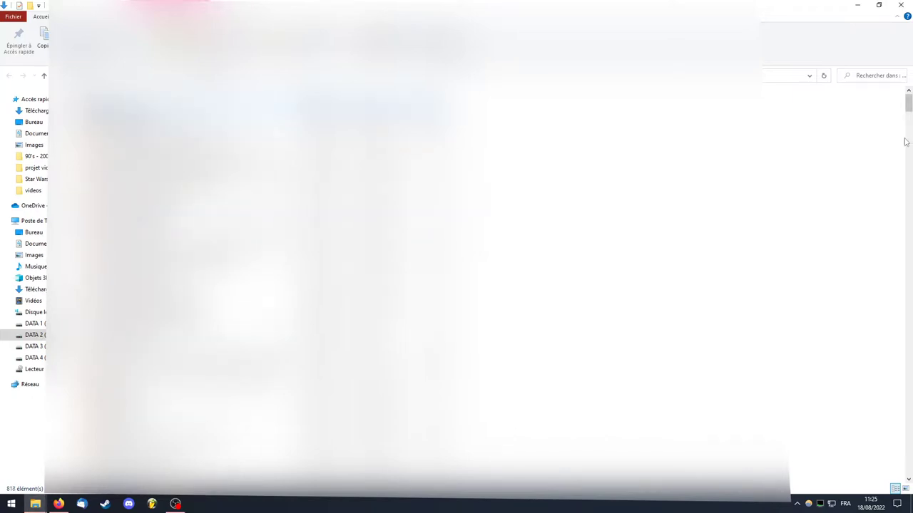
left_click_drag(907, 104, 848, 462)
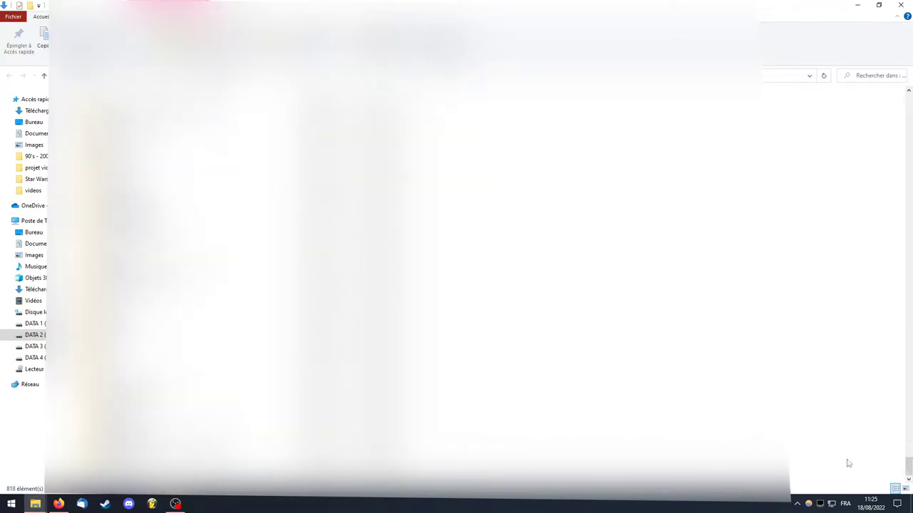
scroll(471, 285, "up", 3)
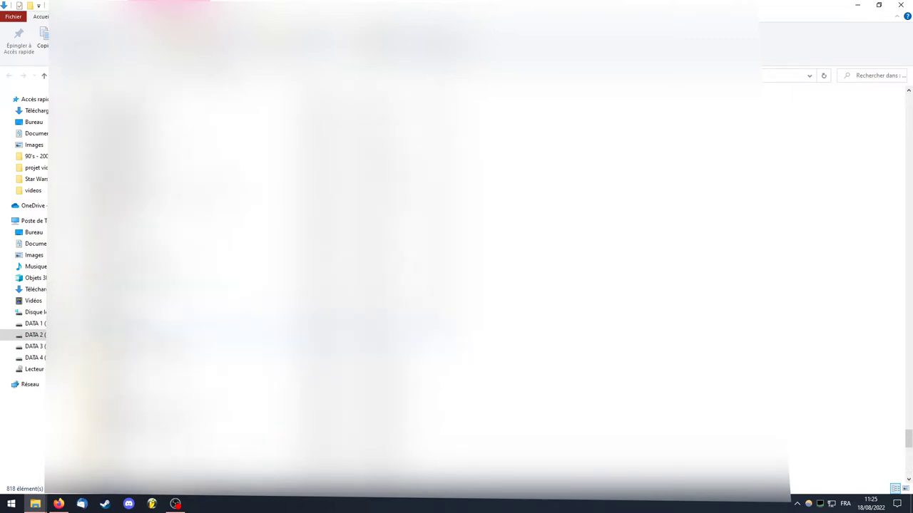
double_click(161, 365)
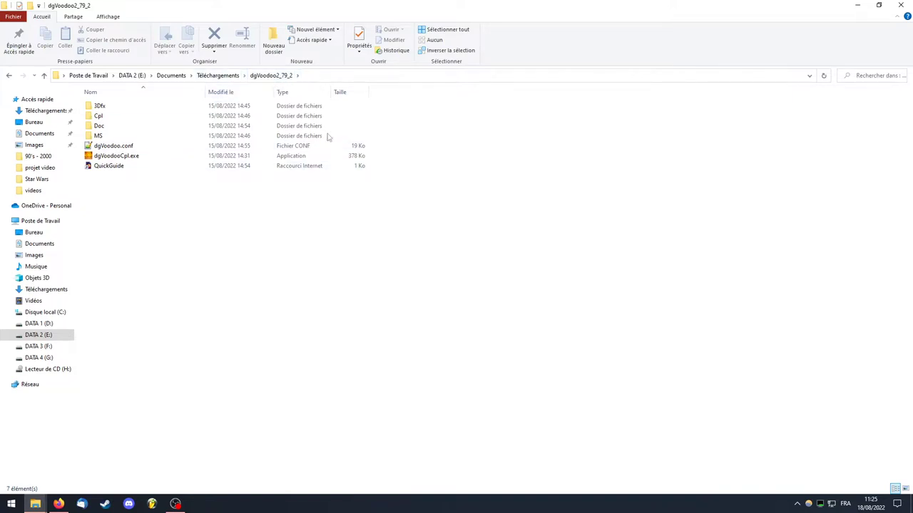
Examine the contents of the x86 and x64 subfolders in the 3Dfx folder
double_click(118, 136)
left_click(9, 76)
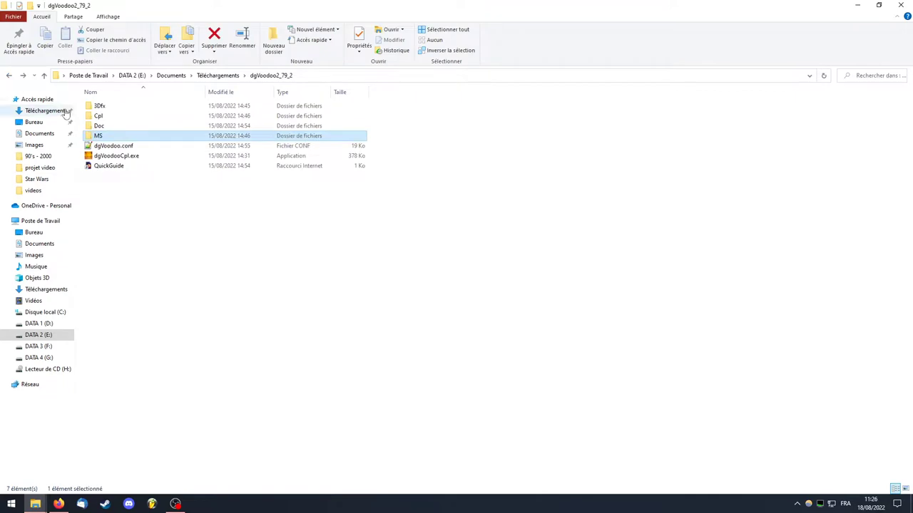
double_click(107, 109)
double_click(110, 126)
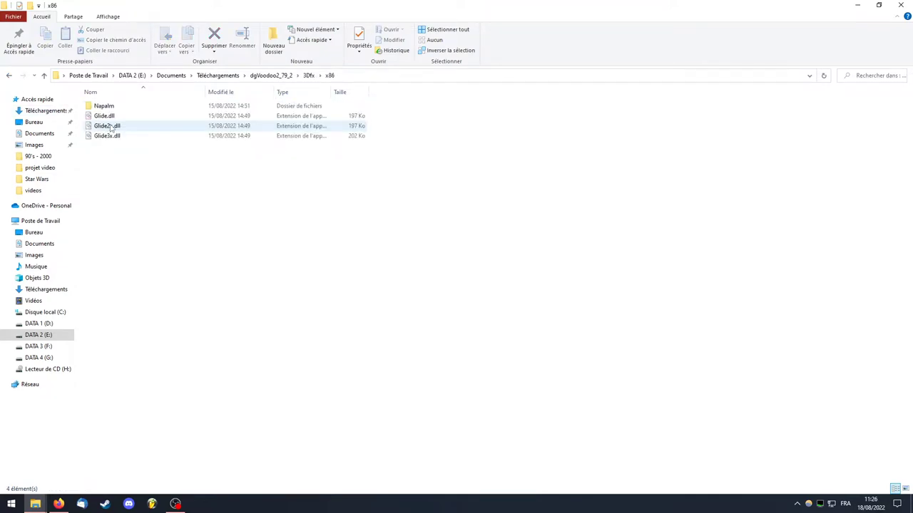
key("alt+Left")
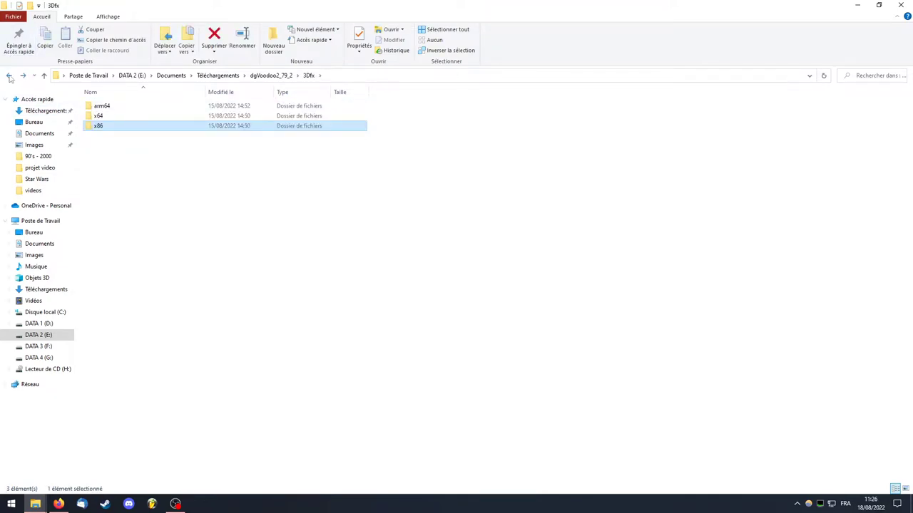
key("Up")
key("Return")
left_click(8, 76)
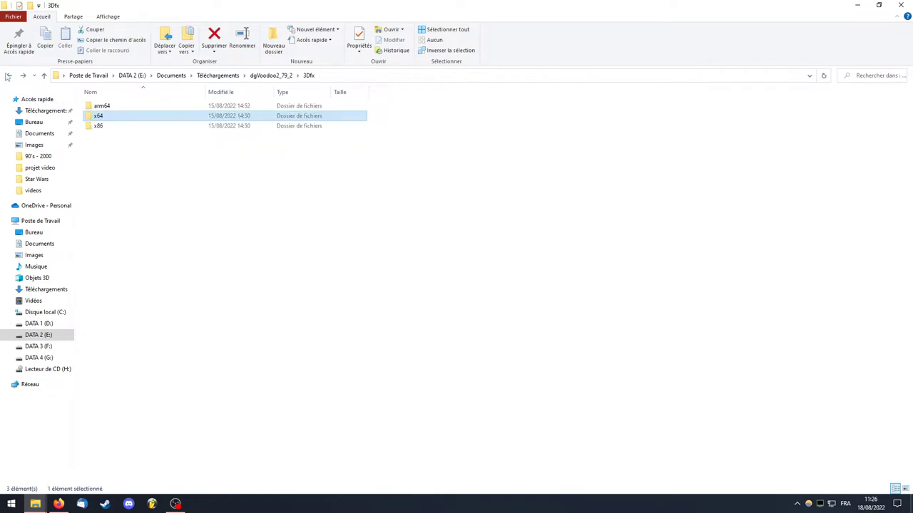
left_click(8, 76)
Examine the contents of the x86 and x64 subfolders in the MS folder and return to dgVoodoo2_79_2
double_click(123, 135)
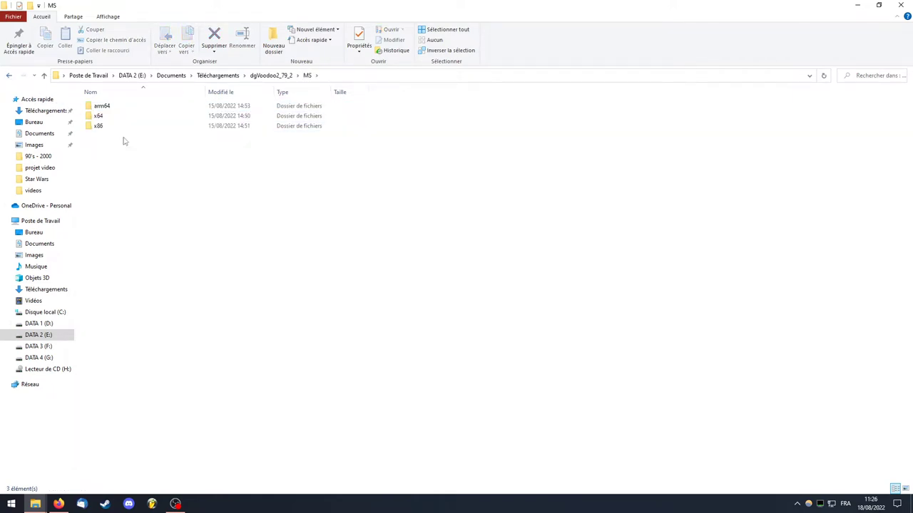
double_click(115, 126)
left_click(8, 76)
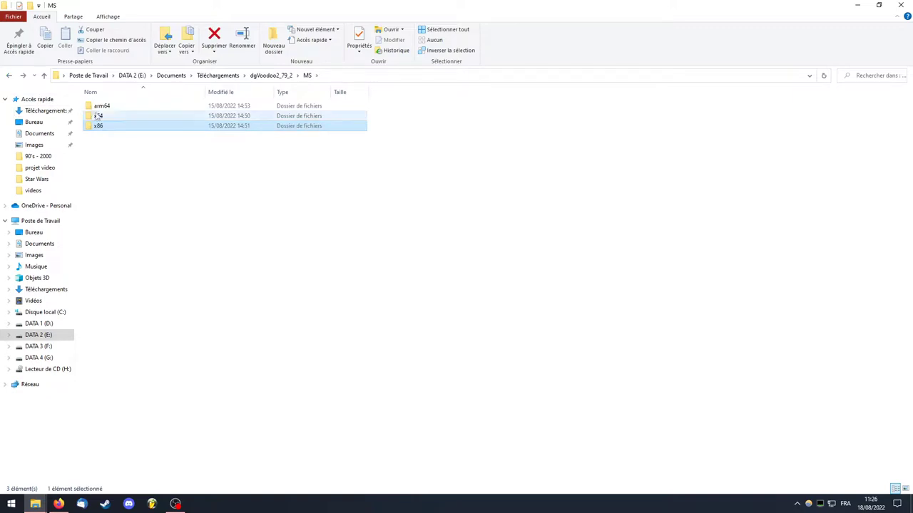
double_click(100, 115)
left_click(8, 77)
left_click(7, 76)
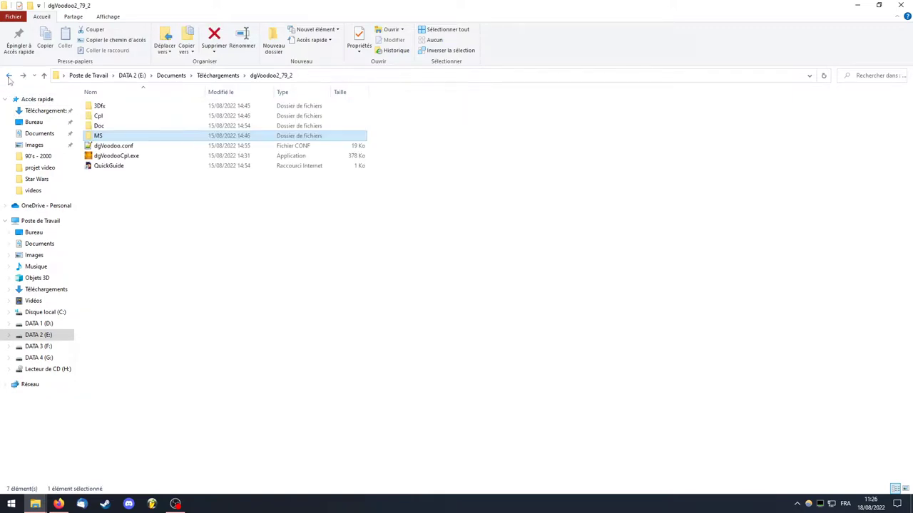
Run dgVoodooCpl.exe despite the unknown publisher and view its Glide and DirectX settings
double_click(139, 156)
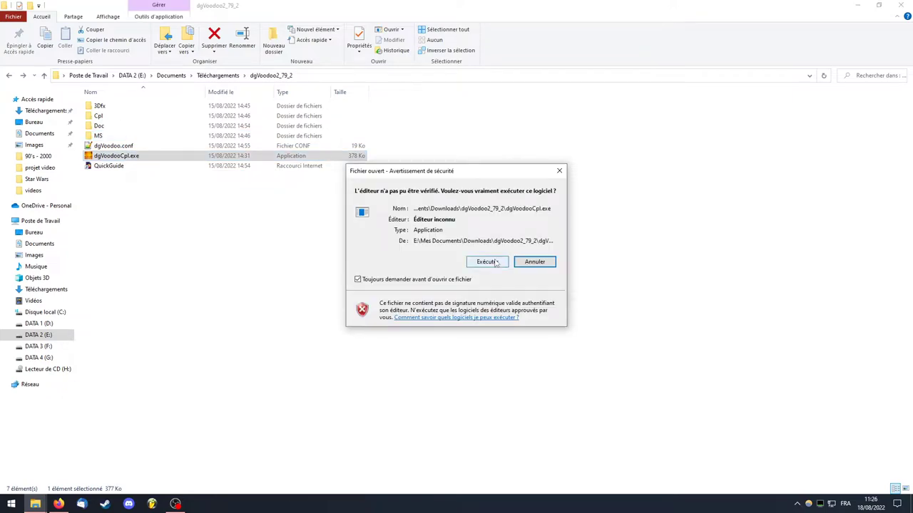
left_click(497, 262)
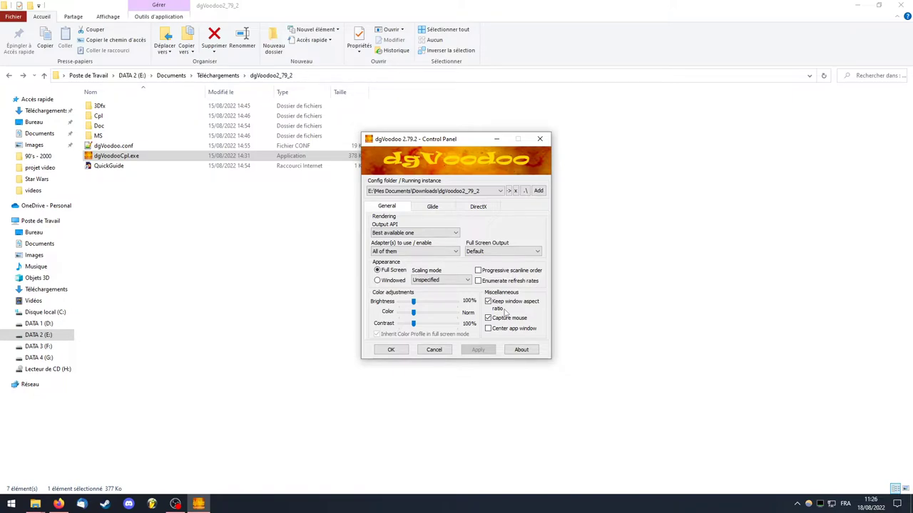
left_click(431, 207)
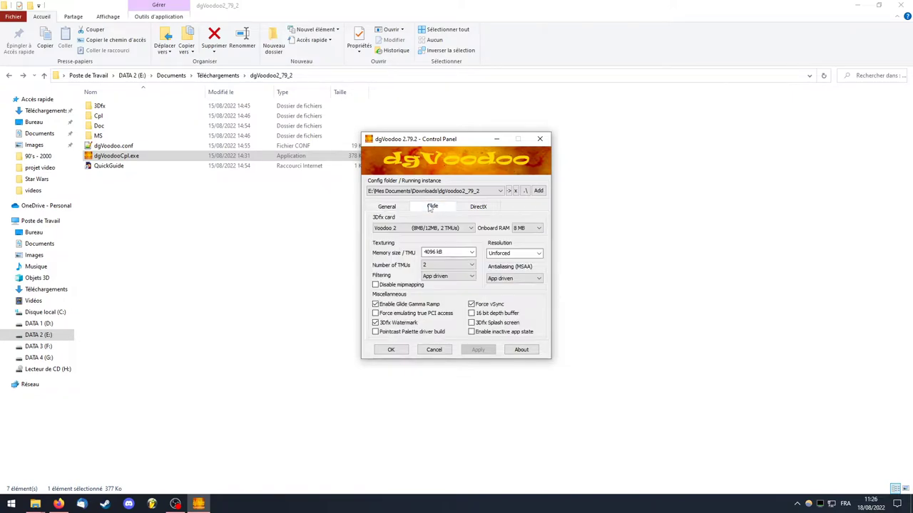
left_click(471, 208)
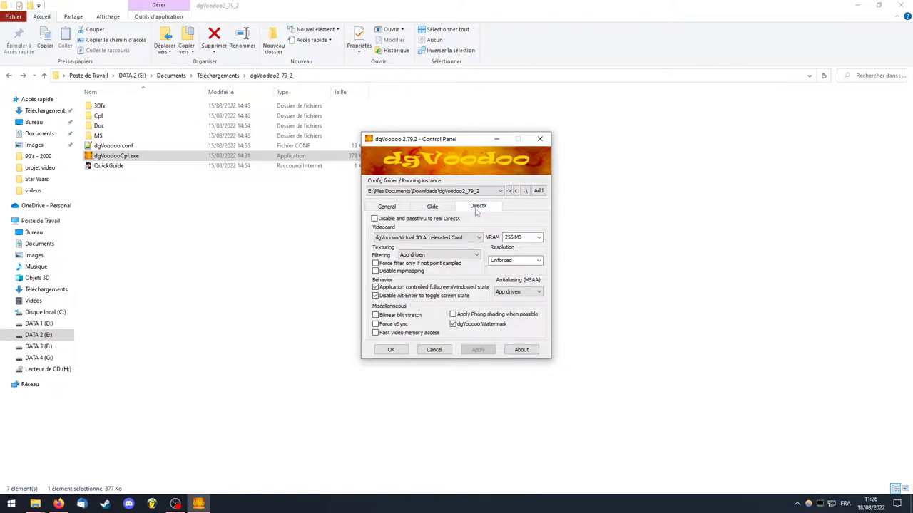
left_click(435, 207)
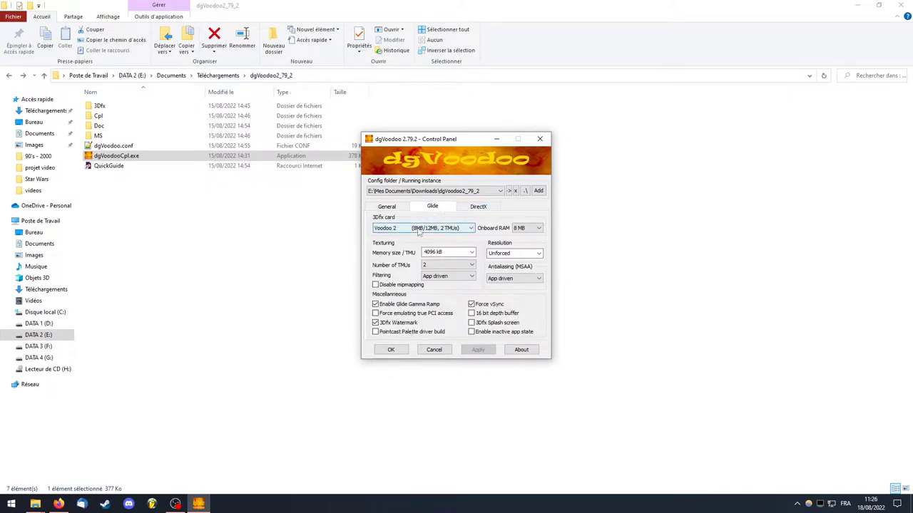
Examine the Glide choices for 3Dfx card, resolution, onboard RAM, texture filtering and antialiasing without changing them
left_click(425, 230)
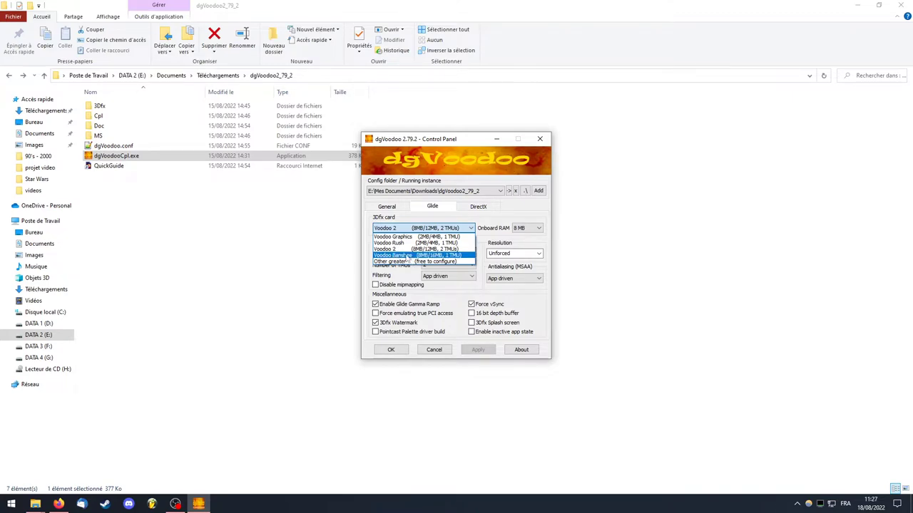
left_click(437, 228)
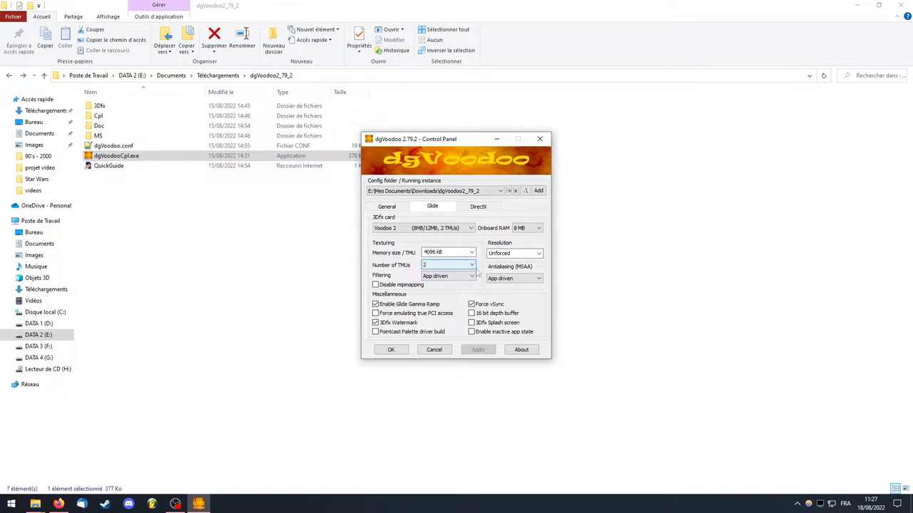
left_click(538, 256)
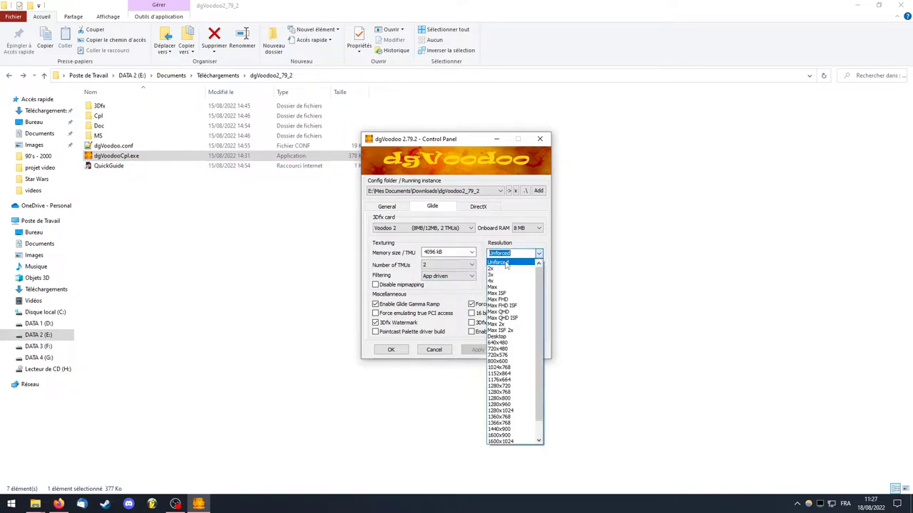
scroll(529, 425, "down", 1)
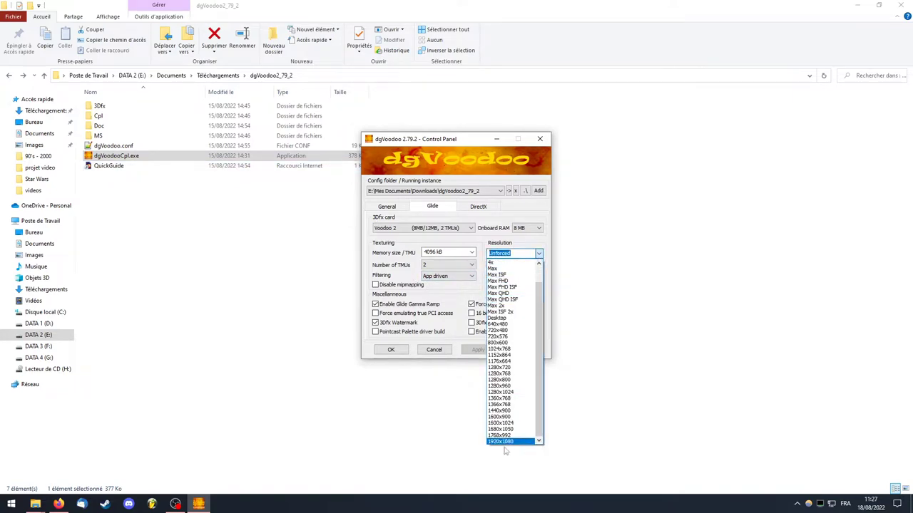
left_click(540, 254)
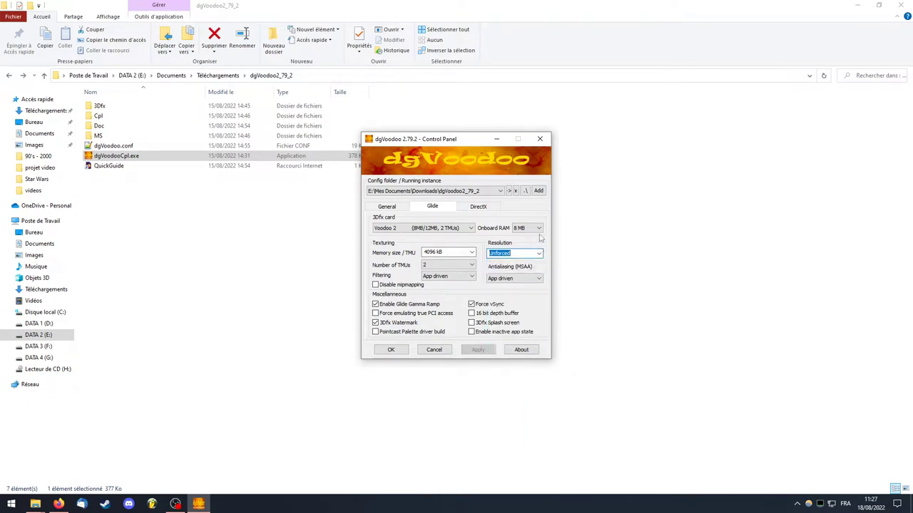
left_click(534, 228)
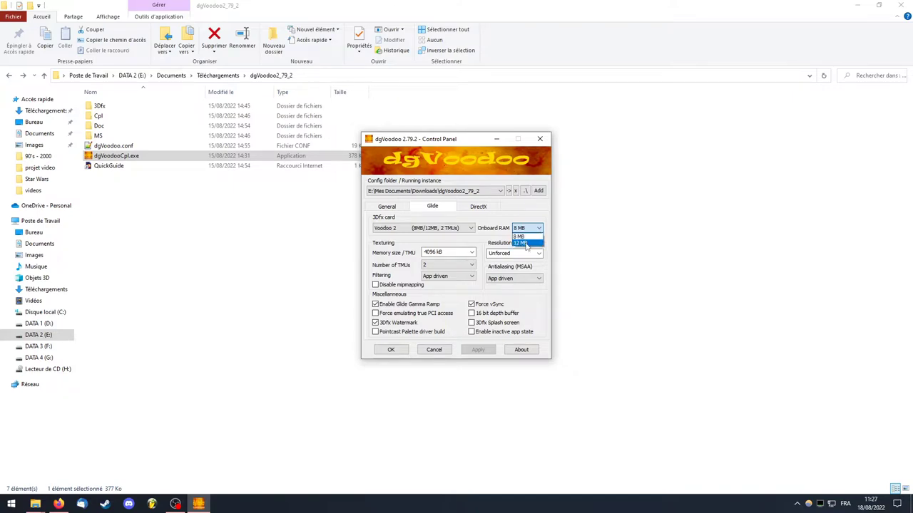
left_click(531, 228)
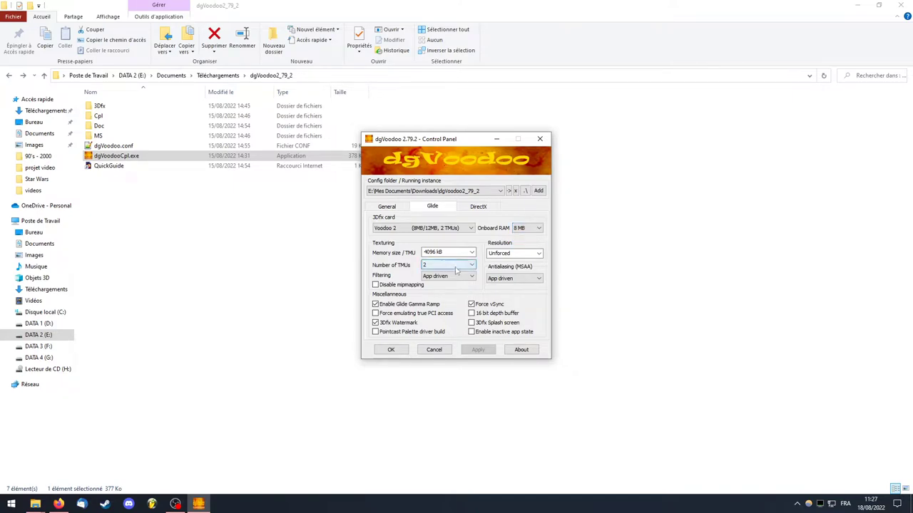
left_click(458, 277)
left_click(442, 285)
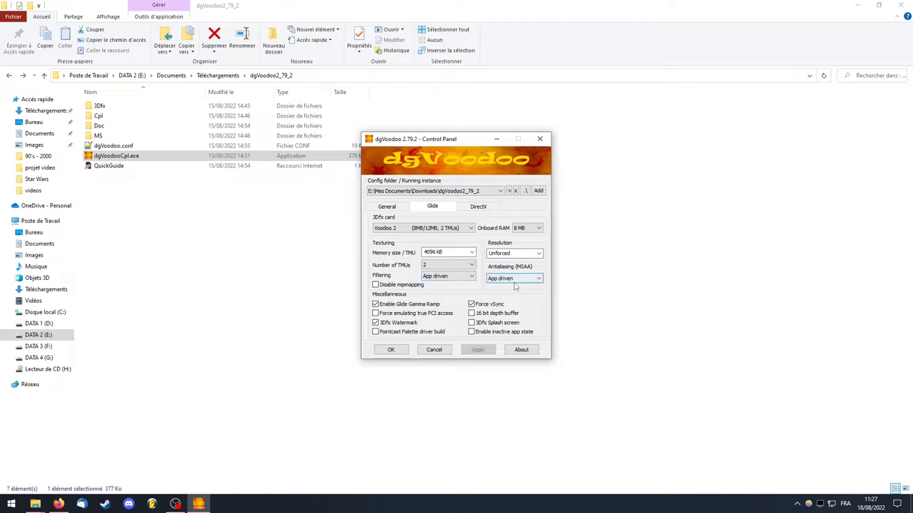
left_click(513, 278)
left_click(502, 293)
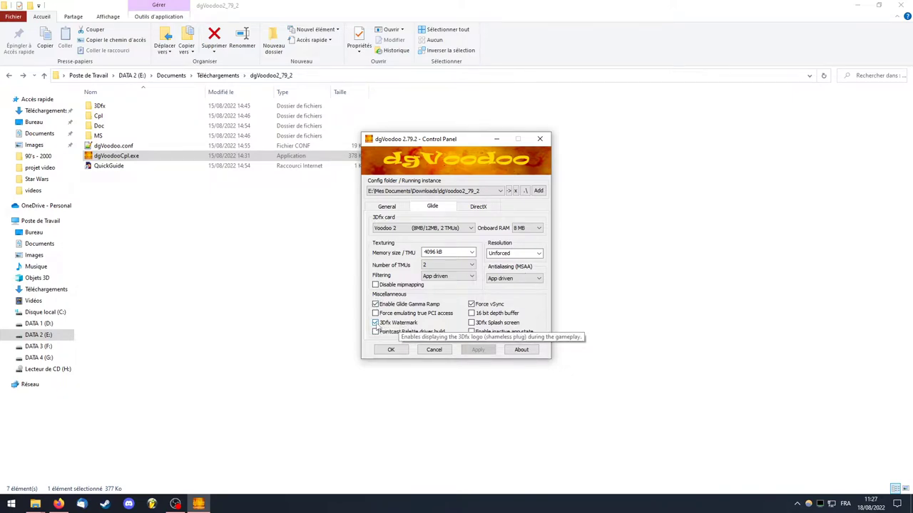
Disable the 3Dfx Watermark for Glide and the dgVoodoo Watermark for DirectX, applying both and closing the control panel
left_click(376, 323)
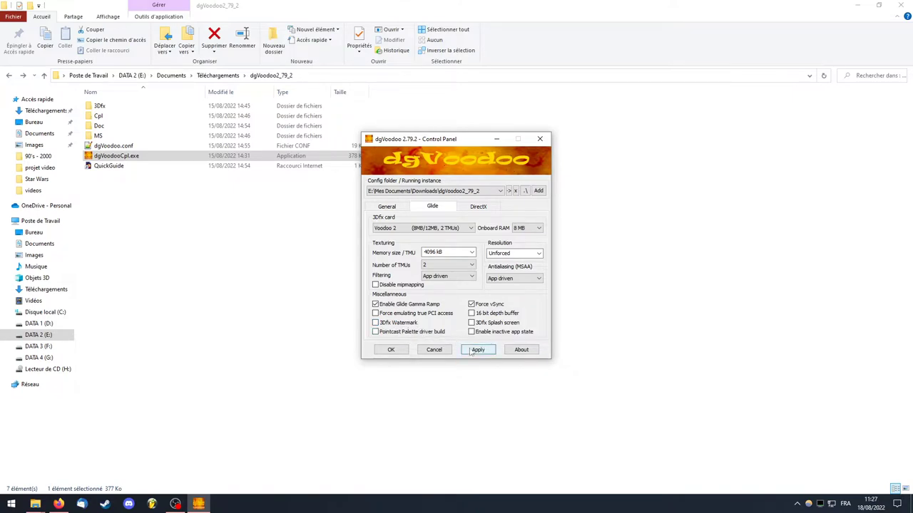
left_click(475, 352)
left_click(480, 207)
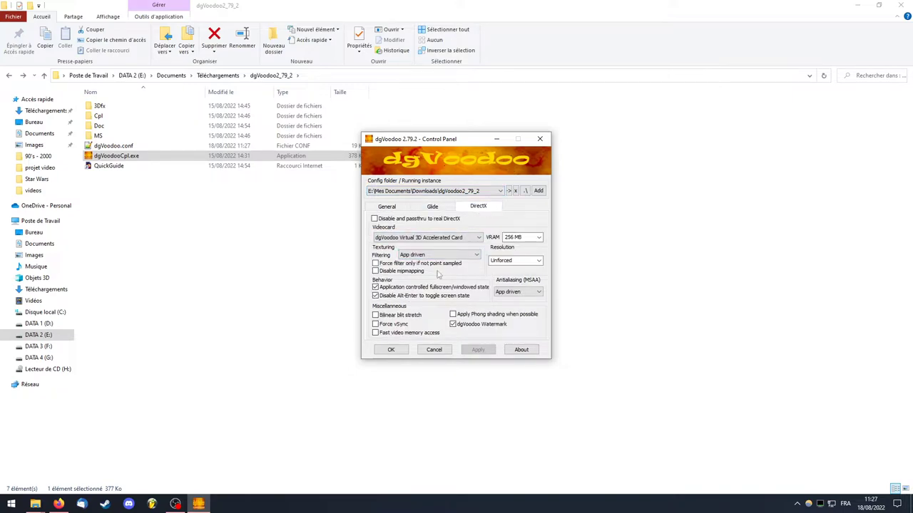
left_click(452, 324)
left_click(478, 349)
left_click(391, 350)
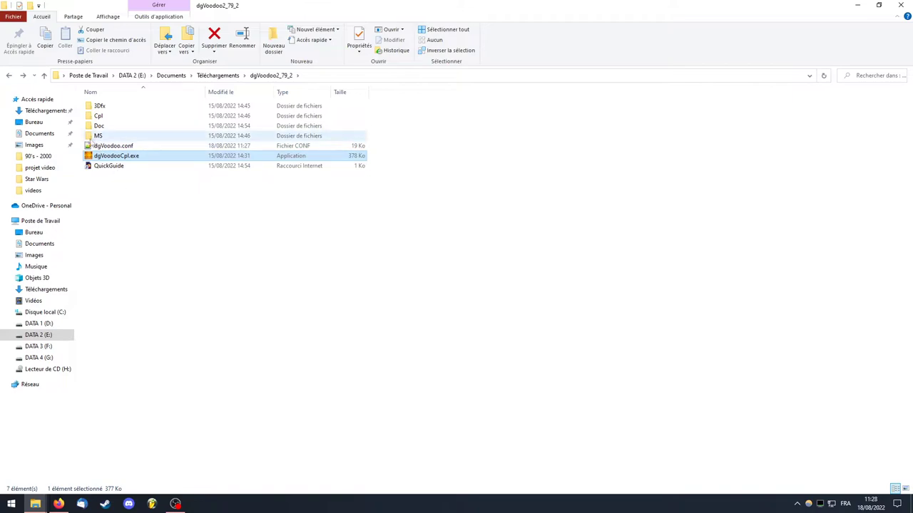
Compare the DLL files in the MS folder's x64 and x86 subfolders with those in the MidtownMadness2 game folder
double_click(91, 138)
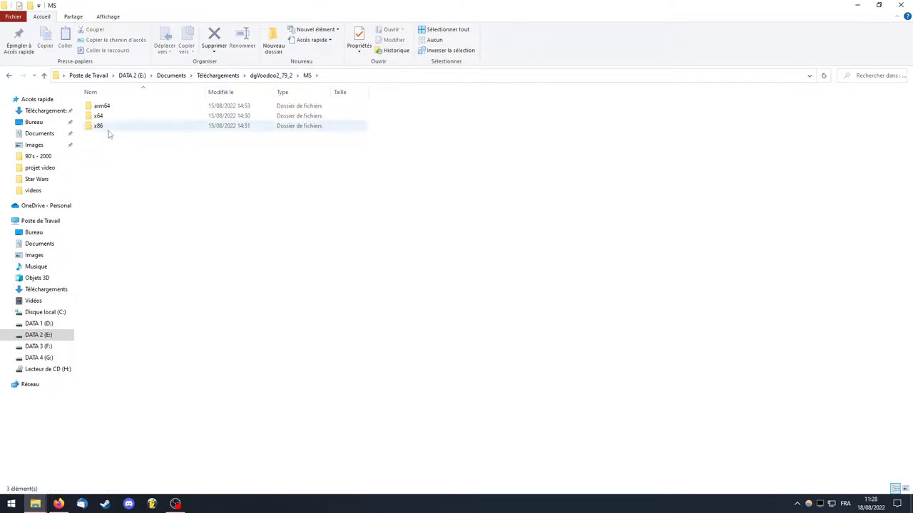
double_click(112, 121)
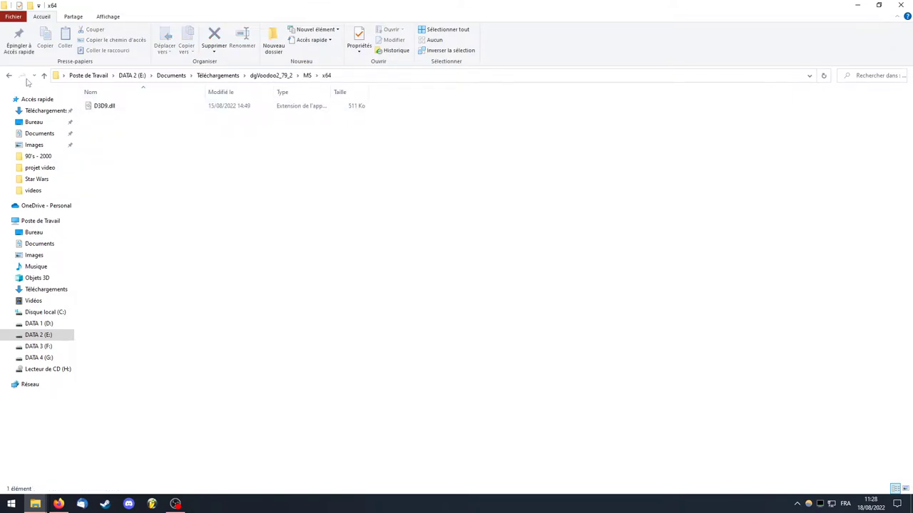
mouse_move(35, 505)
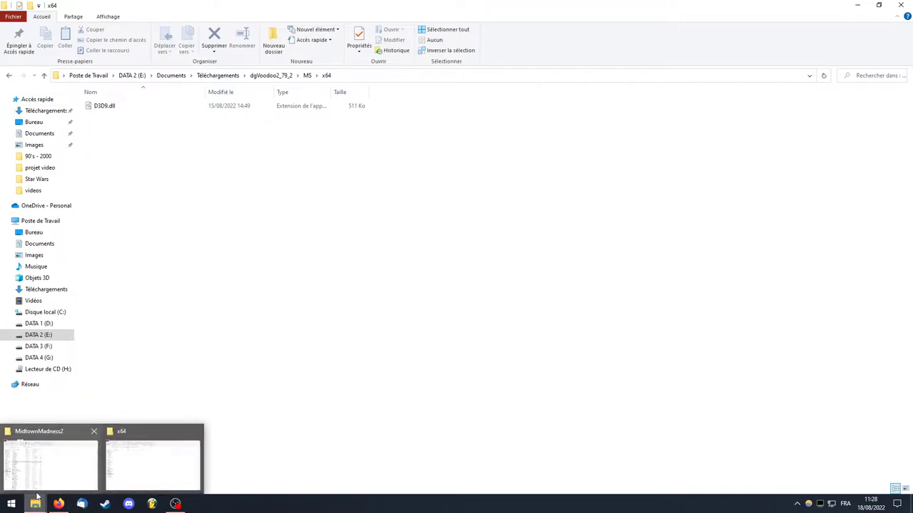
left_click(54, 453)
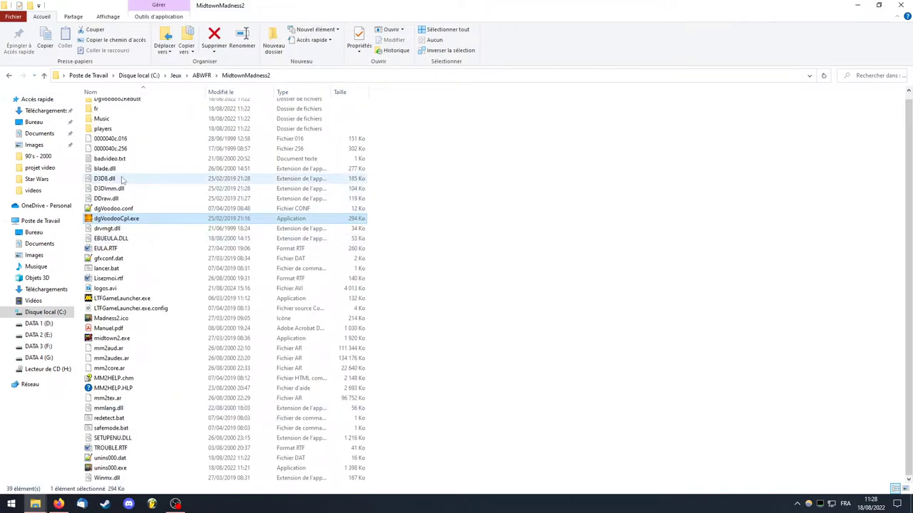
key("alt+Tab")
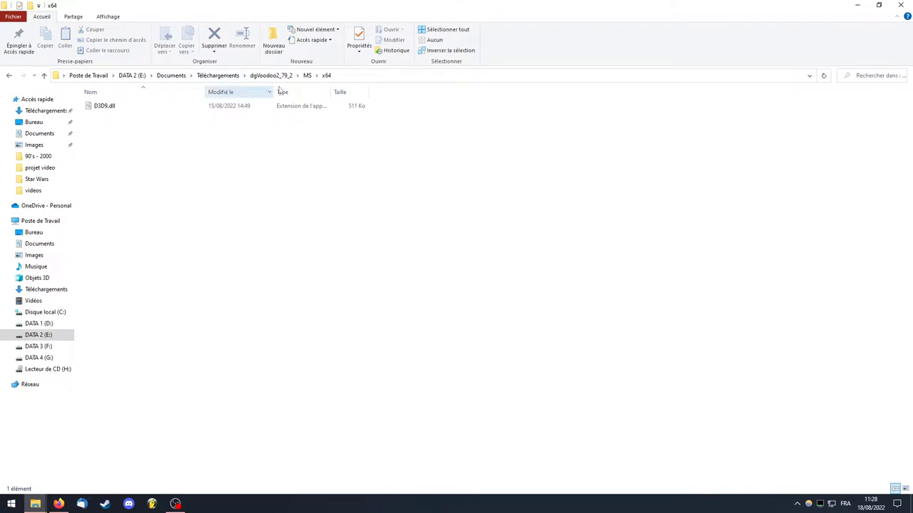
left_click(306, 74)
double_click(119, 126)
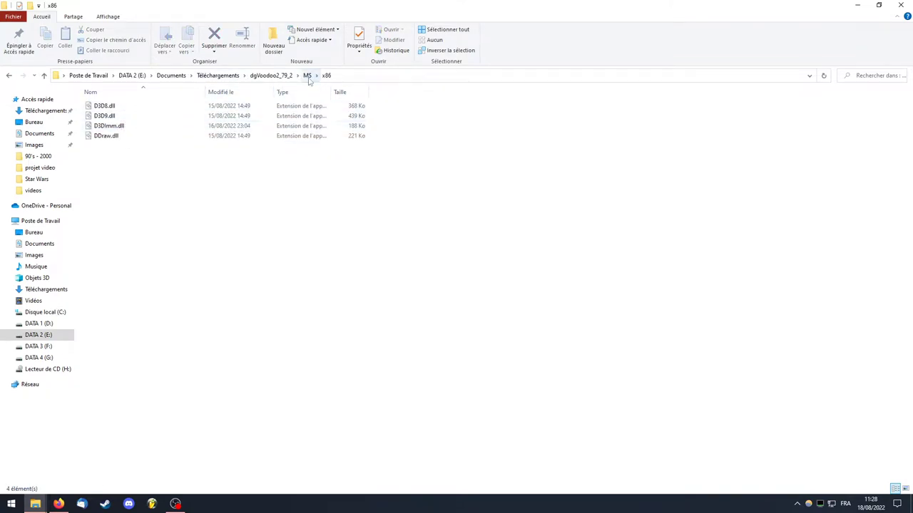
Copy D3D8.dll, D3D9.dll, D3DImm.dll and DDraw.dll from the x86 subfolder of dgVoodoo2_79_2's MS folder
left_click(271, 75)
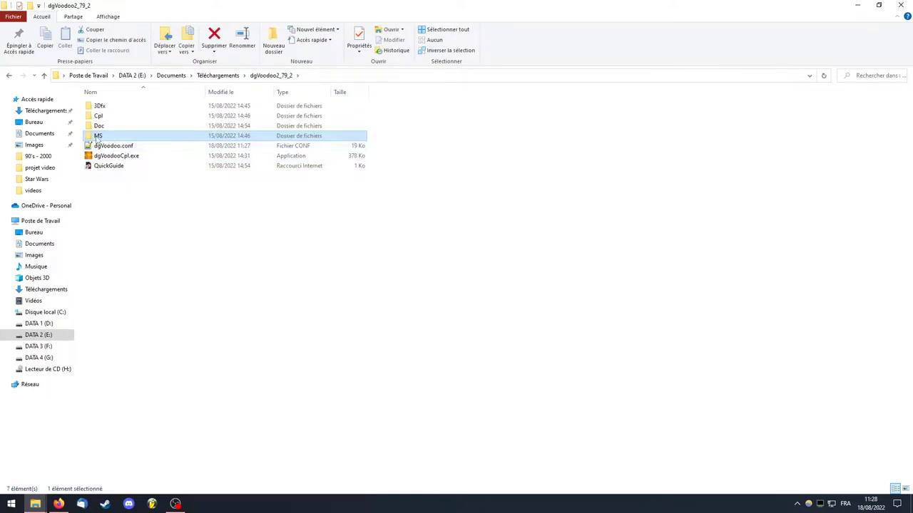
double_click(97, 137)
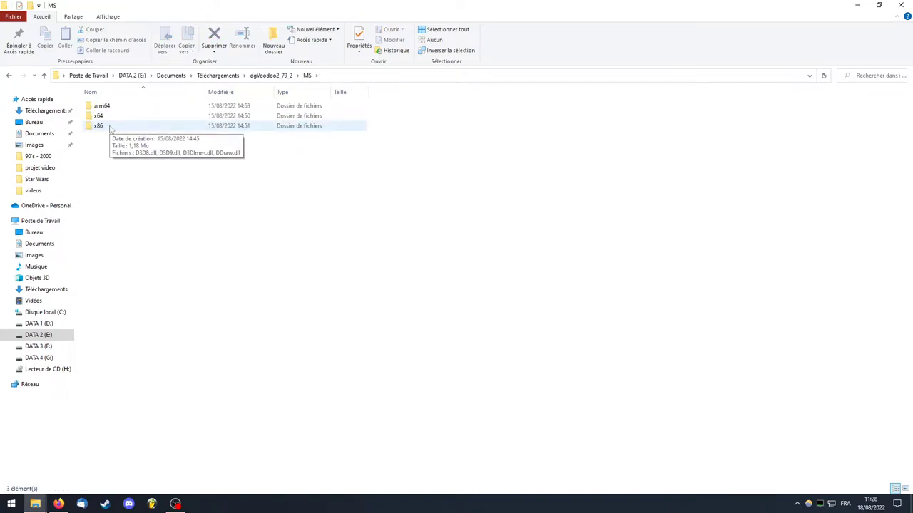
left_click(100, 129)
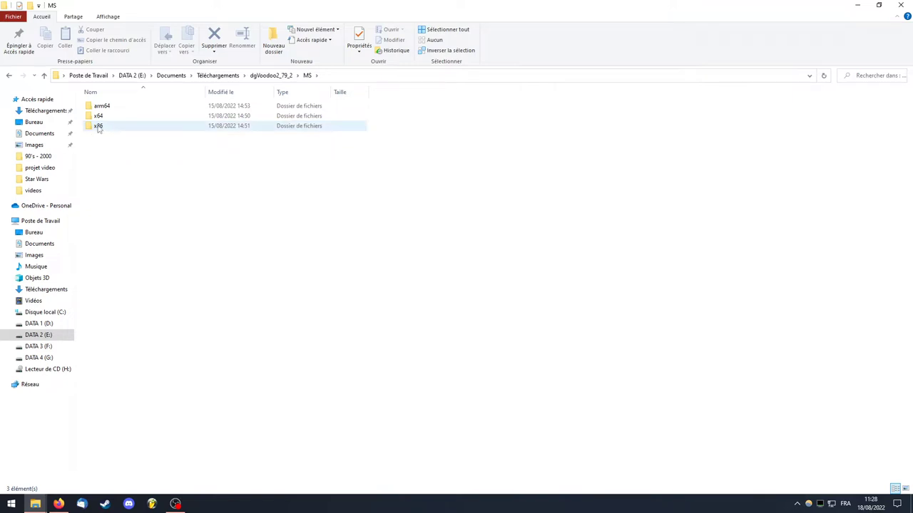
left_click(105, 117)
left_click(101, 127)
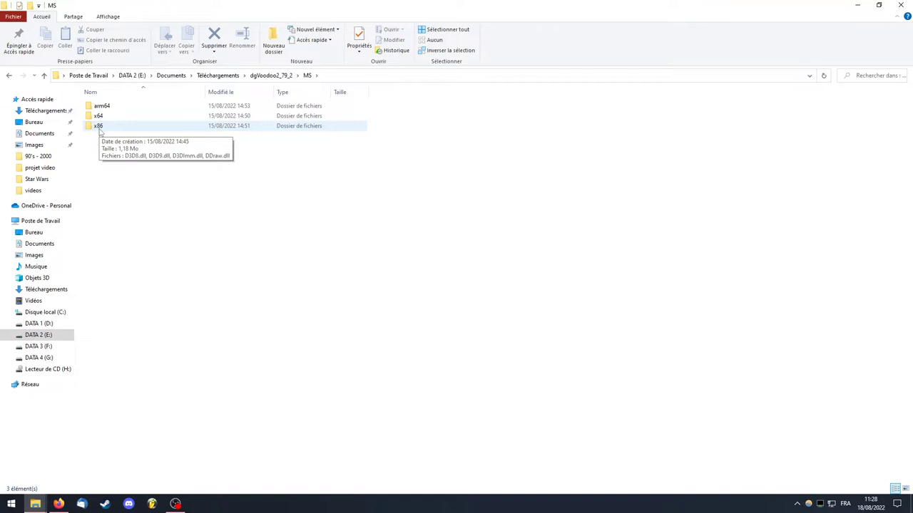
left_click(100, 129)
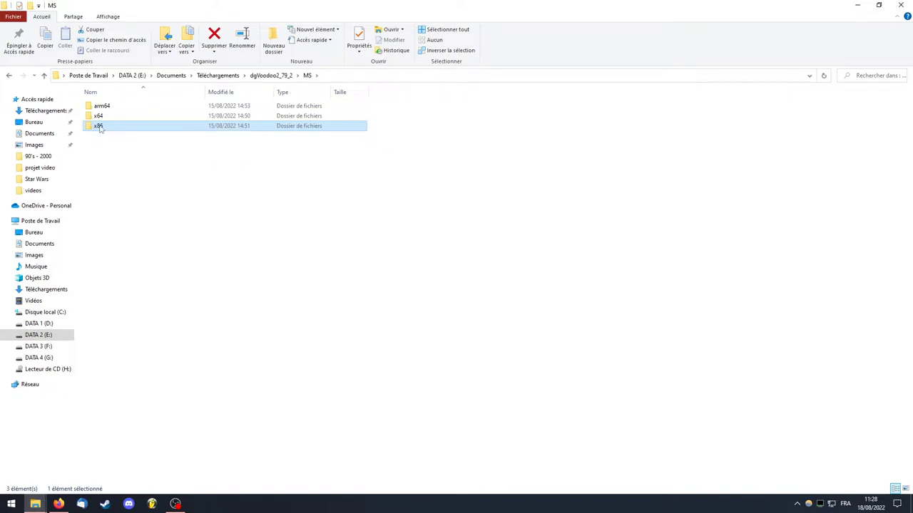
double_click(99, 126)
left_click_drag(147, 182, 94, 100)
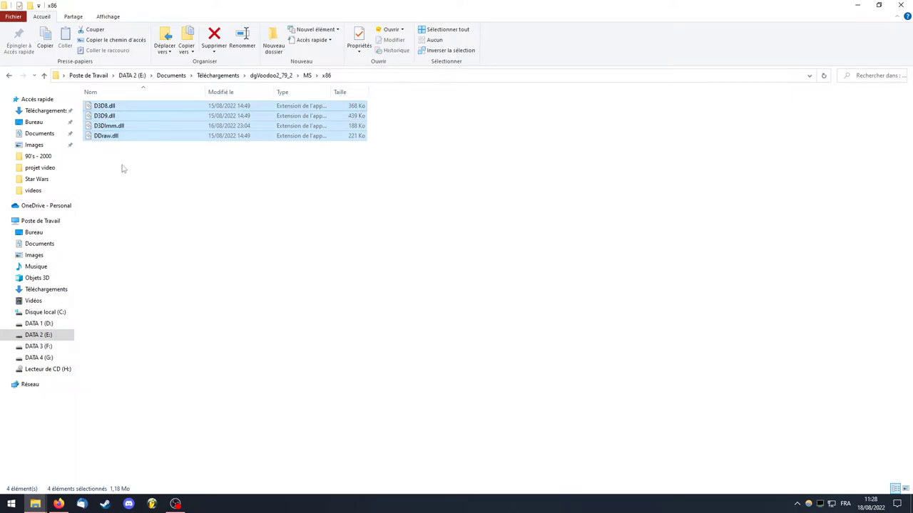
right_click(112, 126)
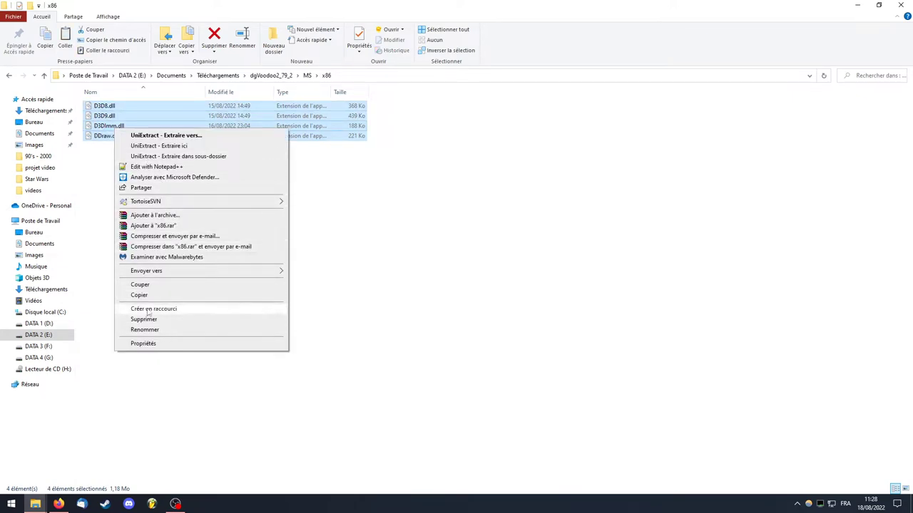
left_click(345, 259)
left_click_drag(121, 173, 104, 107)
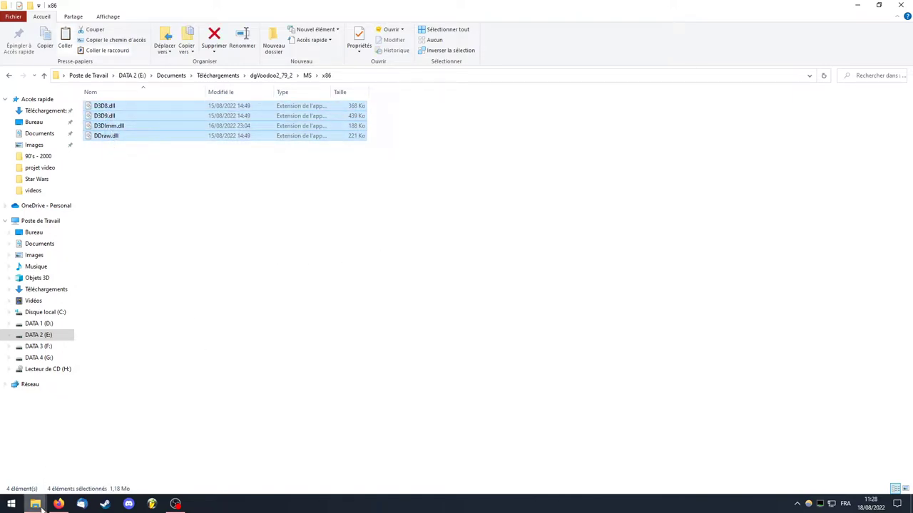
Paste the four copied DLLs into the MidtownMadness2 game folder, replacing the existing files of the same name
mouse_move(35, 505)
left_click(56, 472)
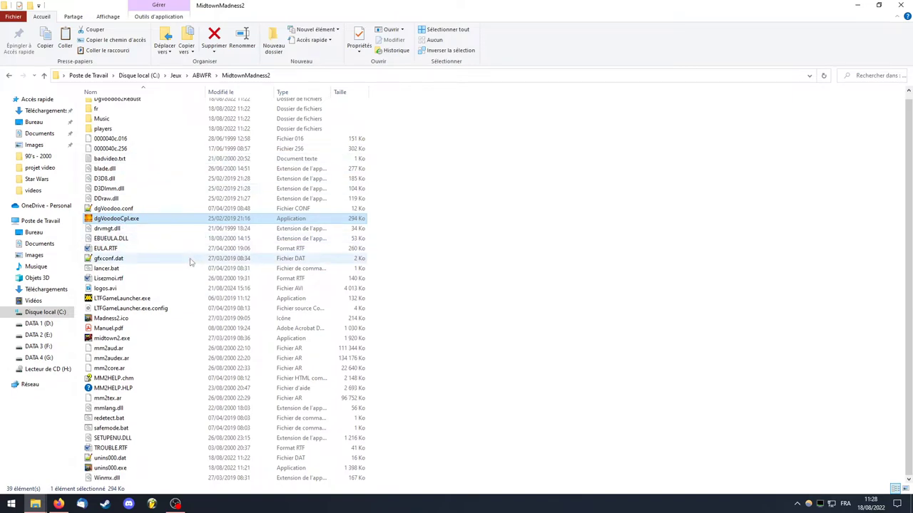
scroll(192, 261, "up", 1)
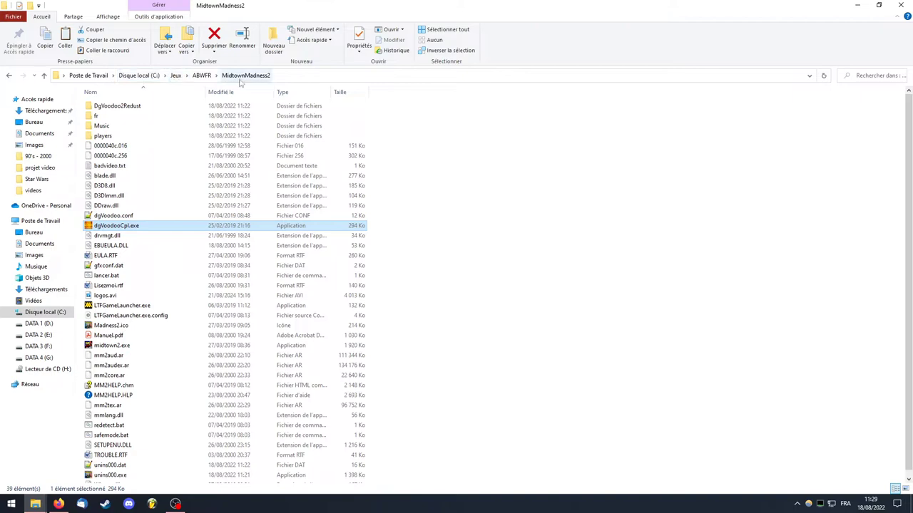
left_click(481, 202)
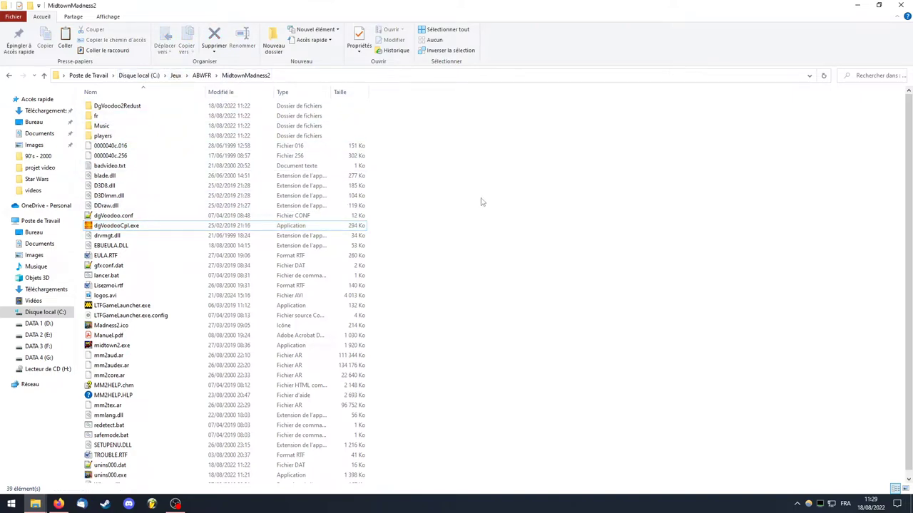
key("ctrl+v")
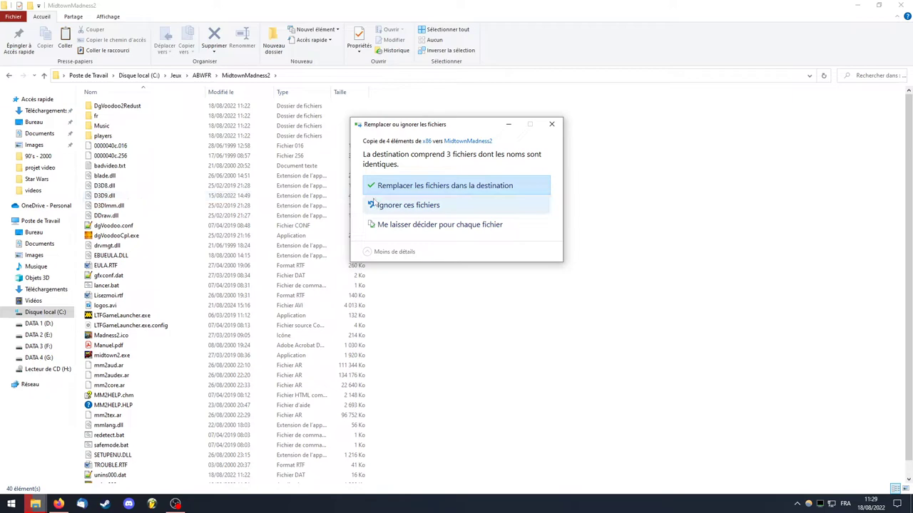
left_click(430, 189)
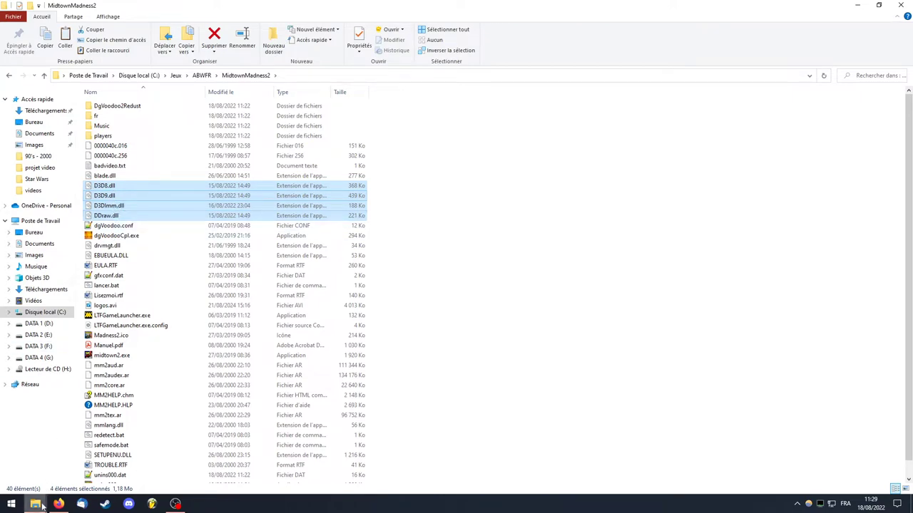
Check the DLLs in the x86 source folder against the copies in the MidtownMadness2 folder
mouse_move(36, 504)
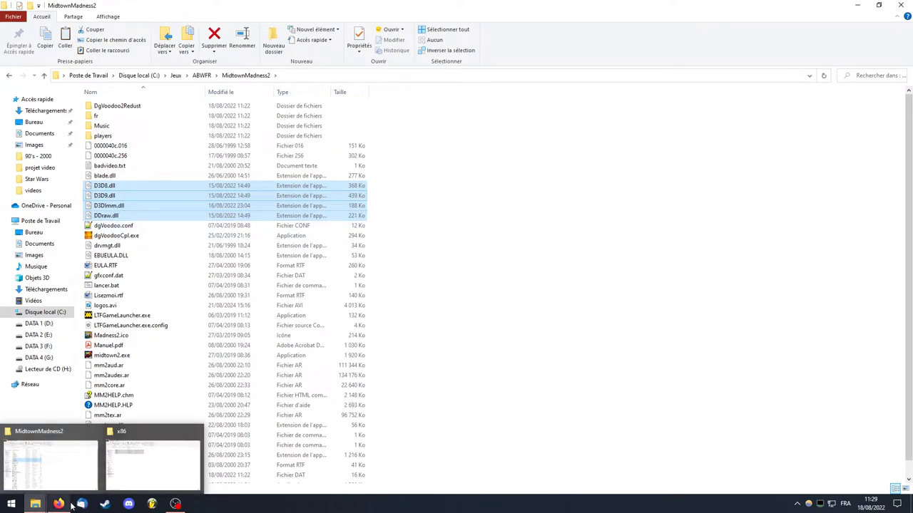
left_click(151, 471)
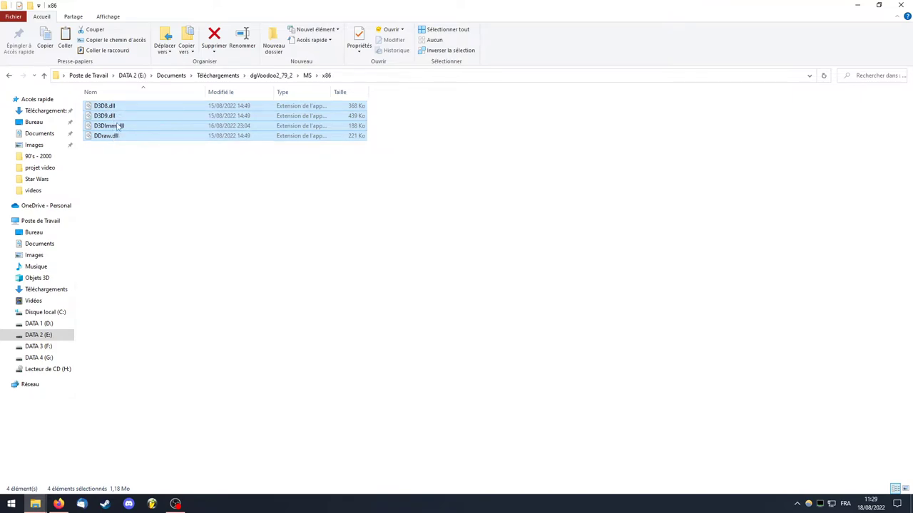
key("alt+Tab")
left_click(382, 241)
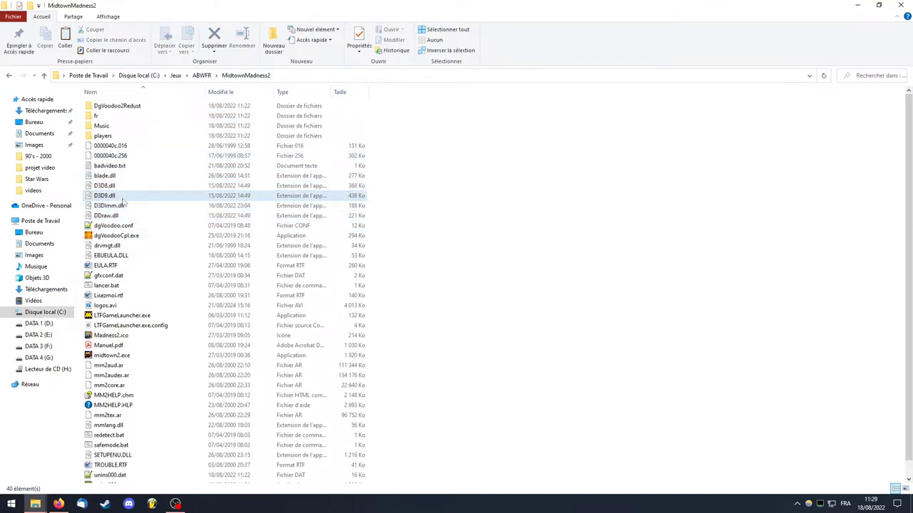
Launch midtown2.exe from the game folder and bring the Midtown Madness 2 window back to the front
scroll(143, 225, "down", 1)
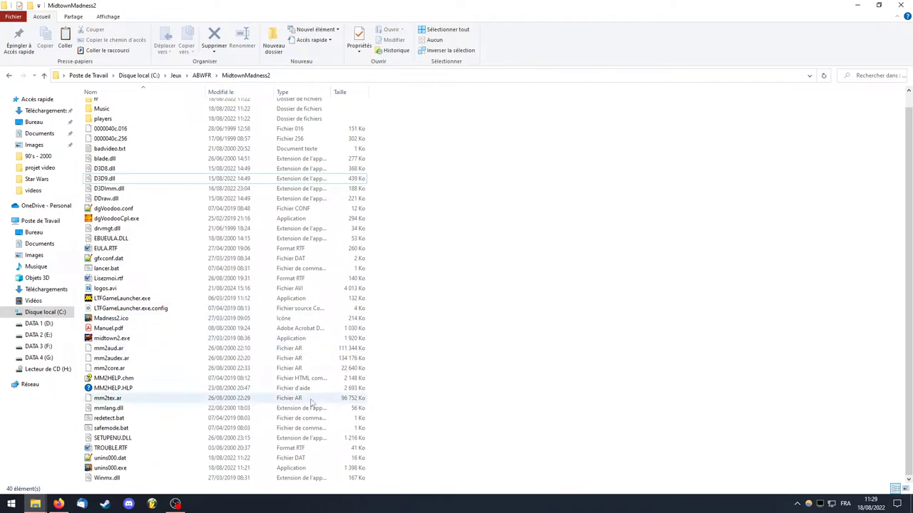
double_click(109, 339)
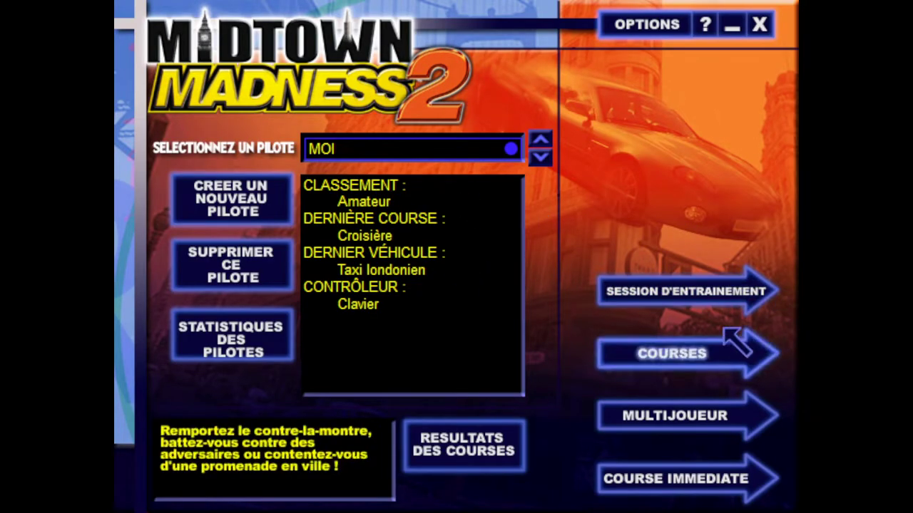
left_click(701, 298)
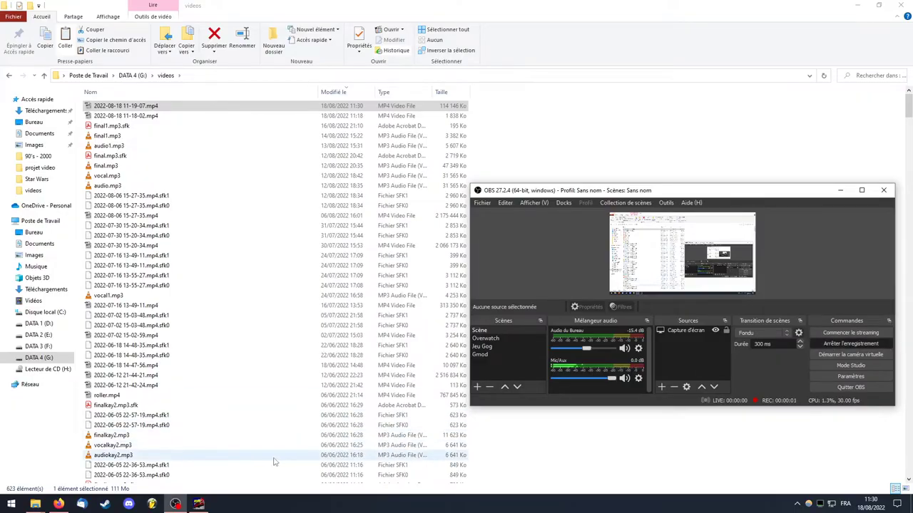
scroll(277, 462, "up", 1)
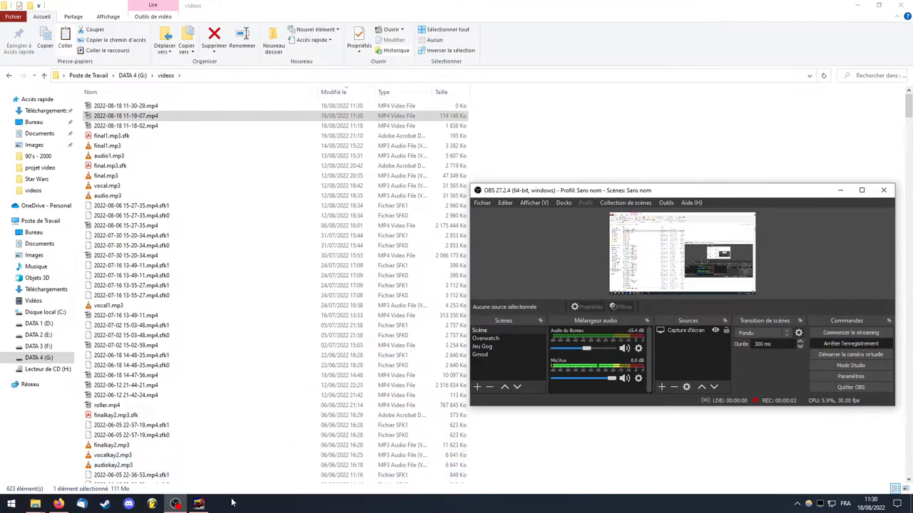
mouse_move(189, 504)
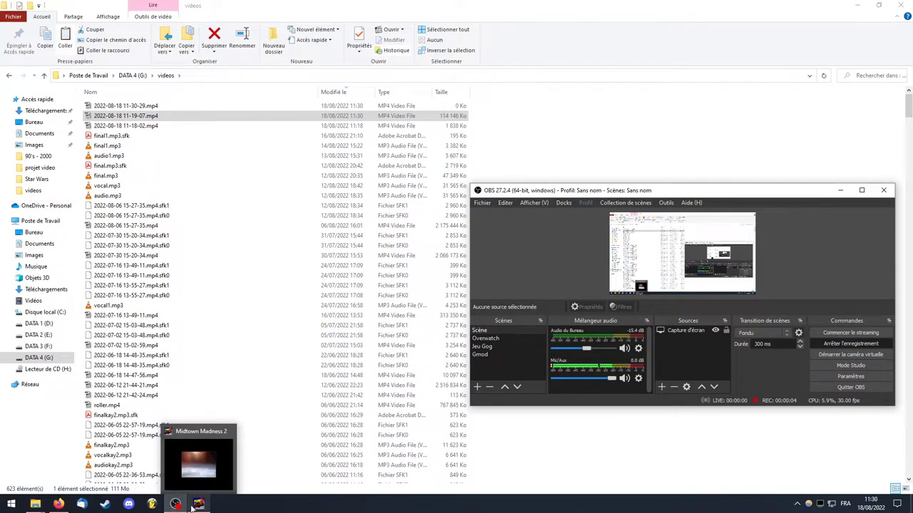
left_click(190, 504)
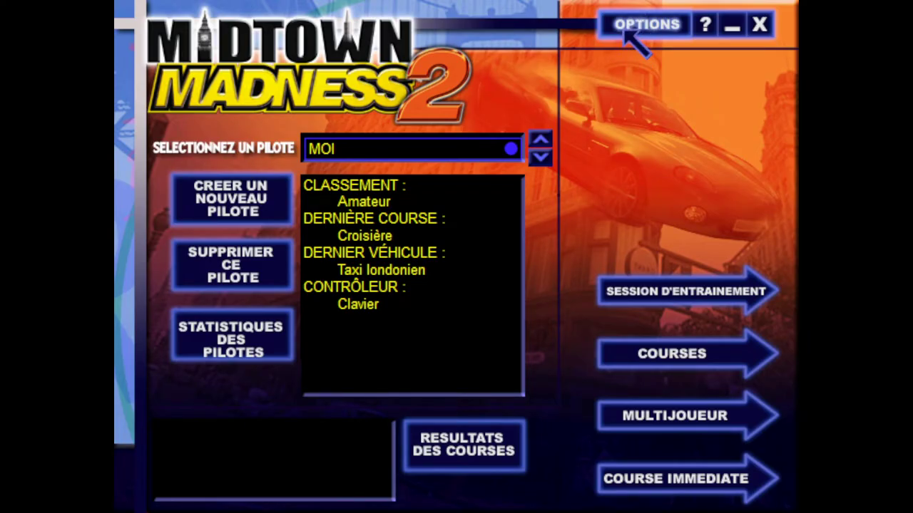
Open the game's graphics options and choose dgVoodoo DirectX Wrapper as the display device
left_click(628, 30)
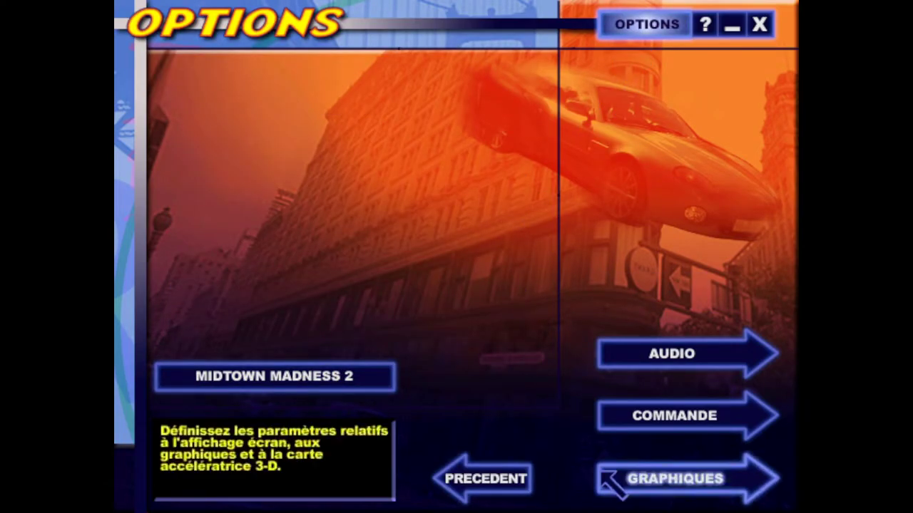
left_click(687, 483)
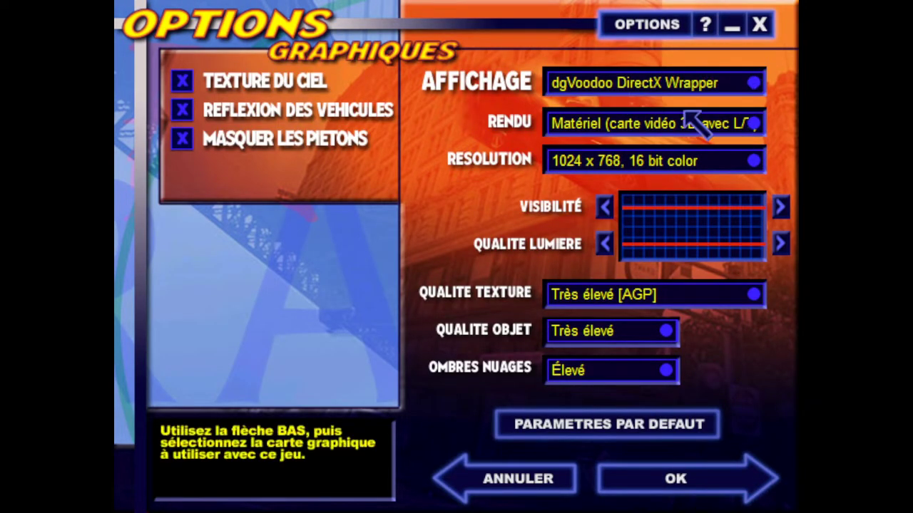
left_click(641, 82)
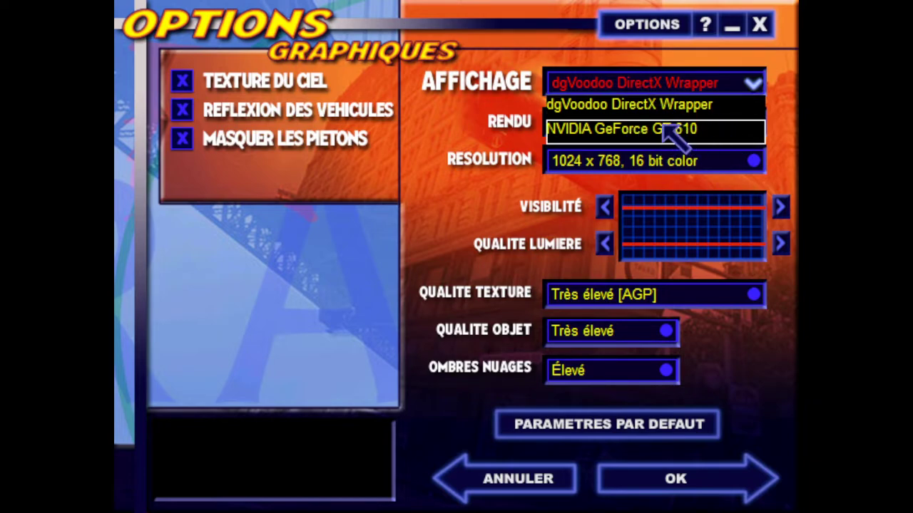
left_click(632, 104)
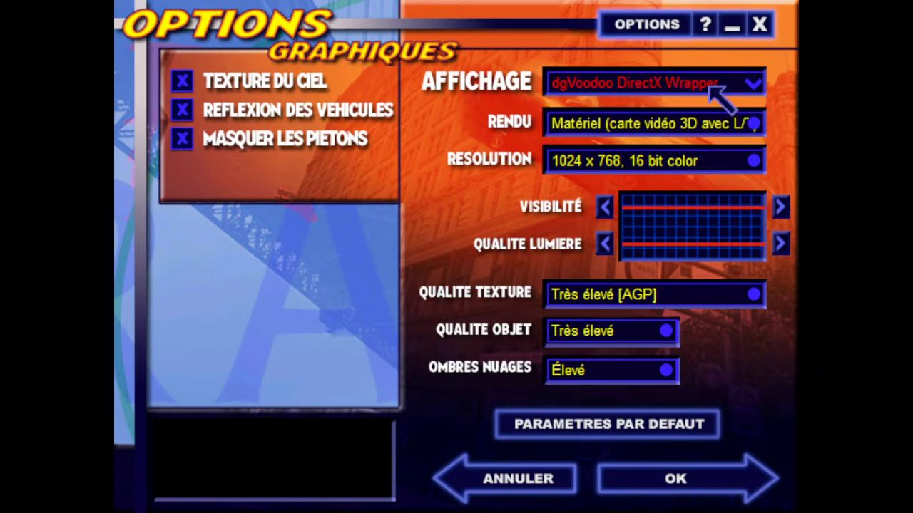
Check the Rendu choices and set the game's resolution to 1280 x 1024, 16 bit color
left_click(653, 128)
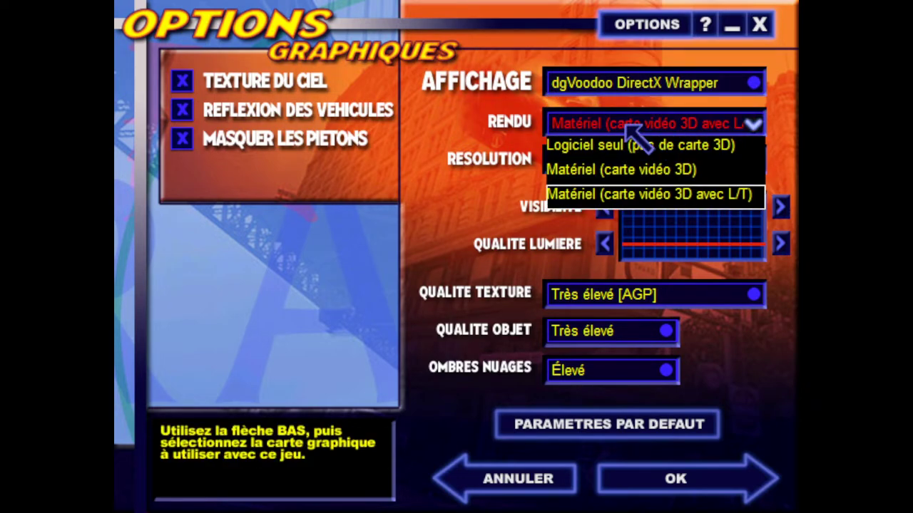
left_click(630, 127)
left_click(652, 159)
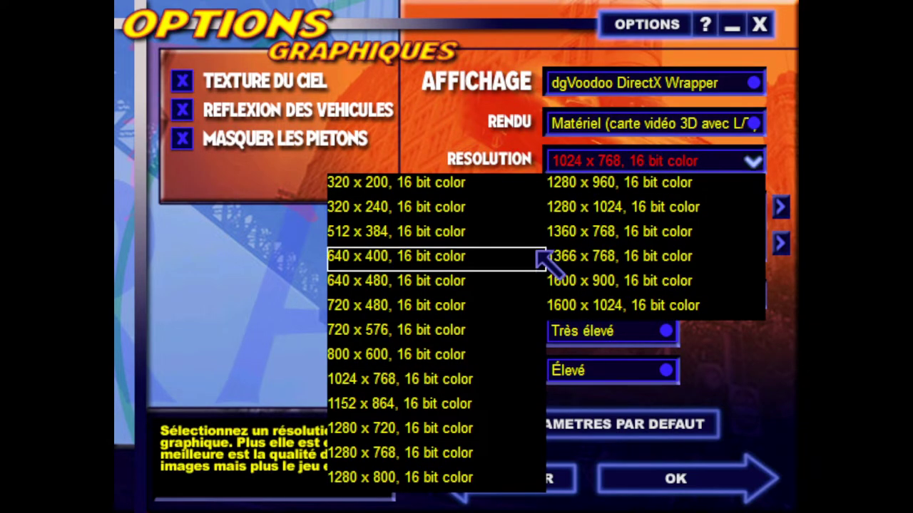
left_click(596, 160)
left_click(606, 165)
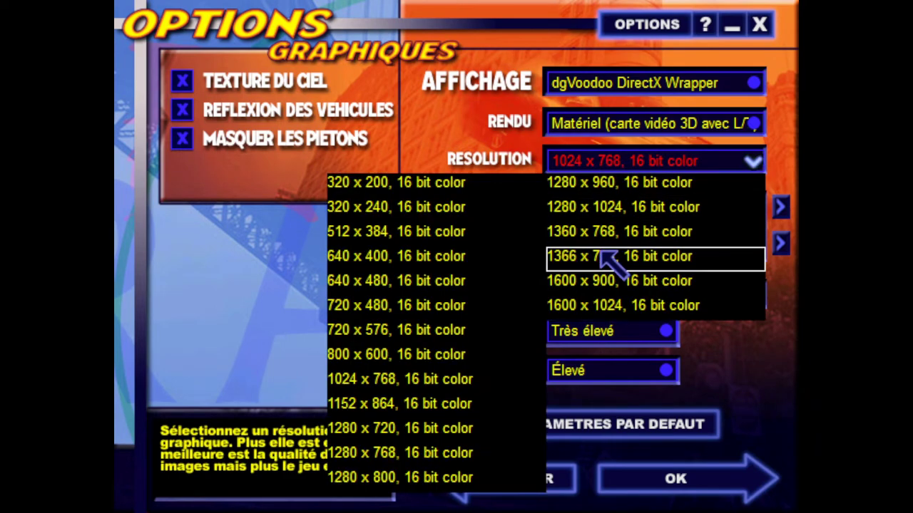
left_click(599, 207)
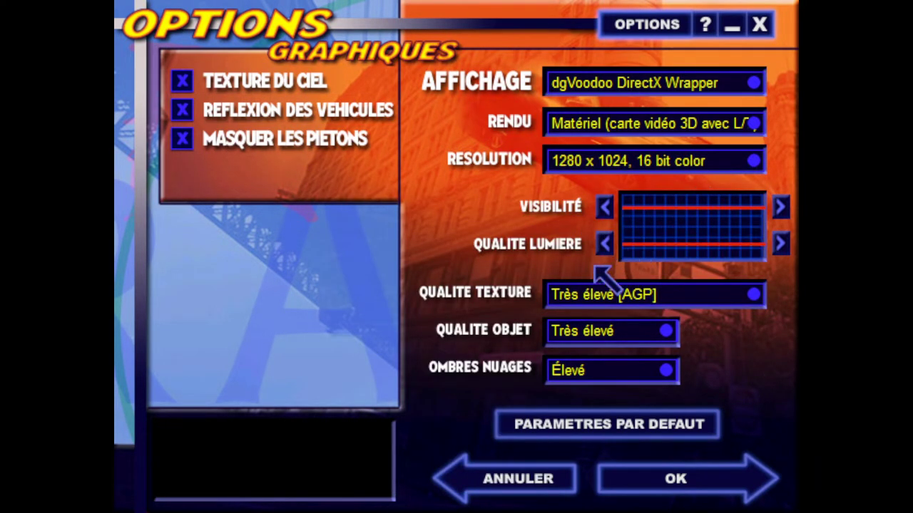
left_click(627, 163)
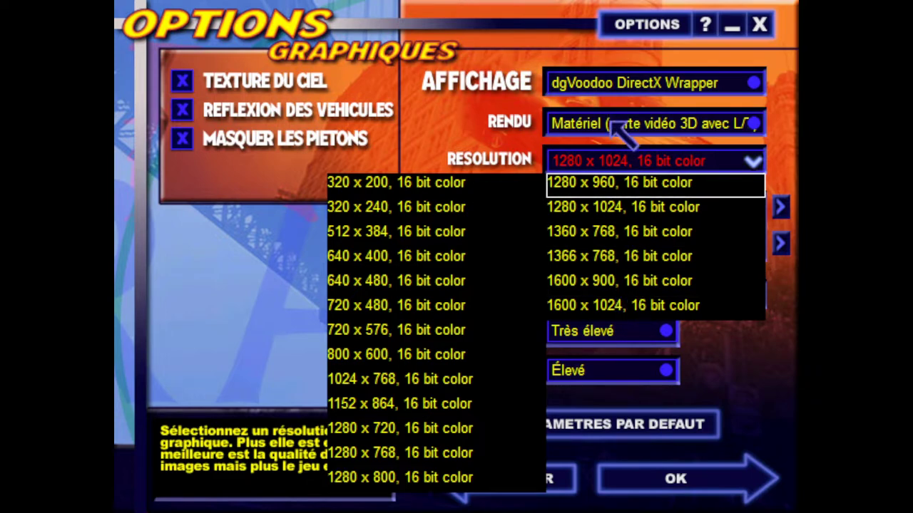
left_click(631, 160)
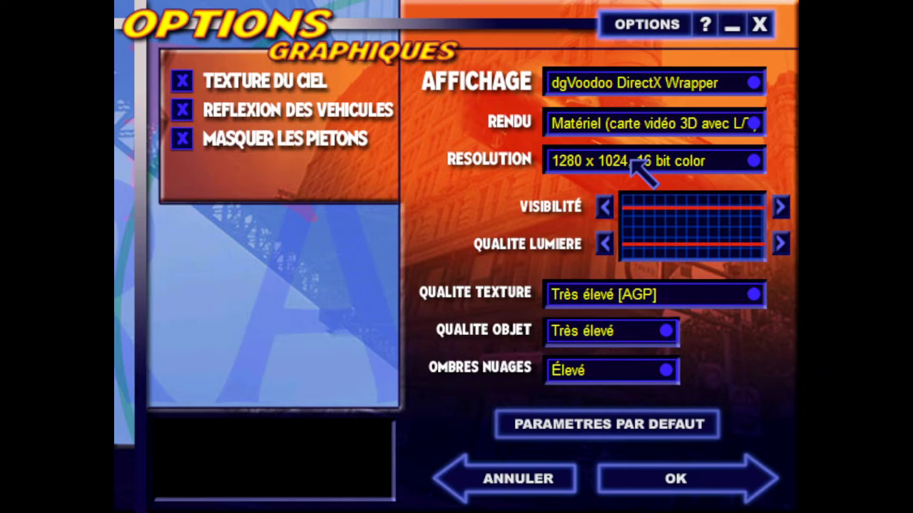
Check the texture quality, object quality and cloud shadow choices and accept the graphics options
left_click(595, 296)
left_click(620, 332)
left_click(622, 335)
left_click(621, 373)
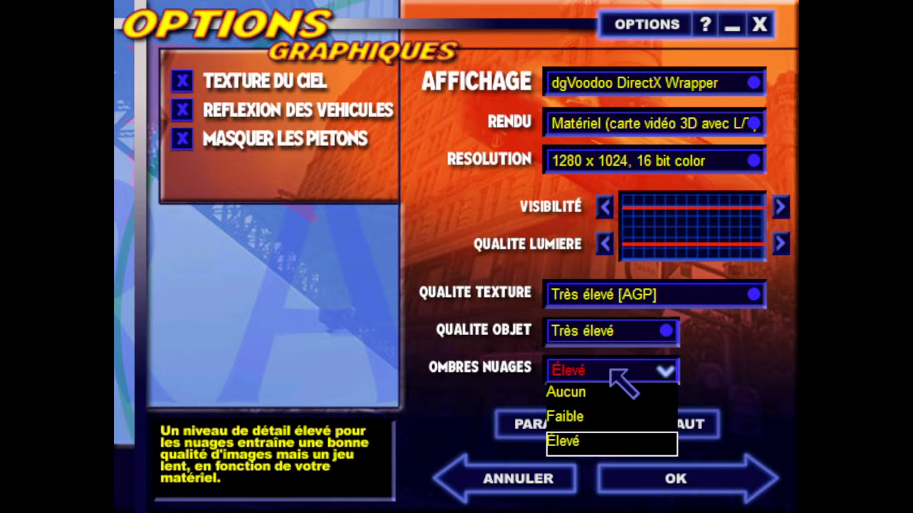
left_click(621, 378)
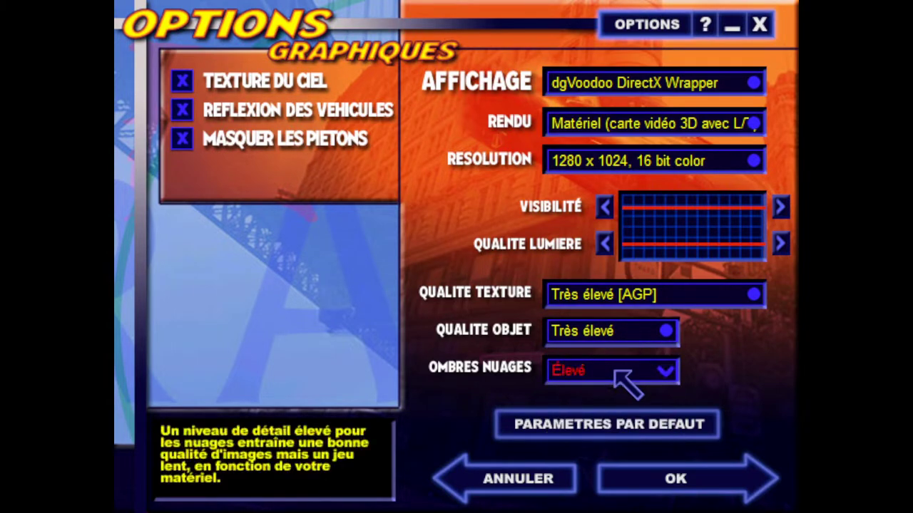
left_click(668, 490)
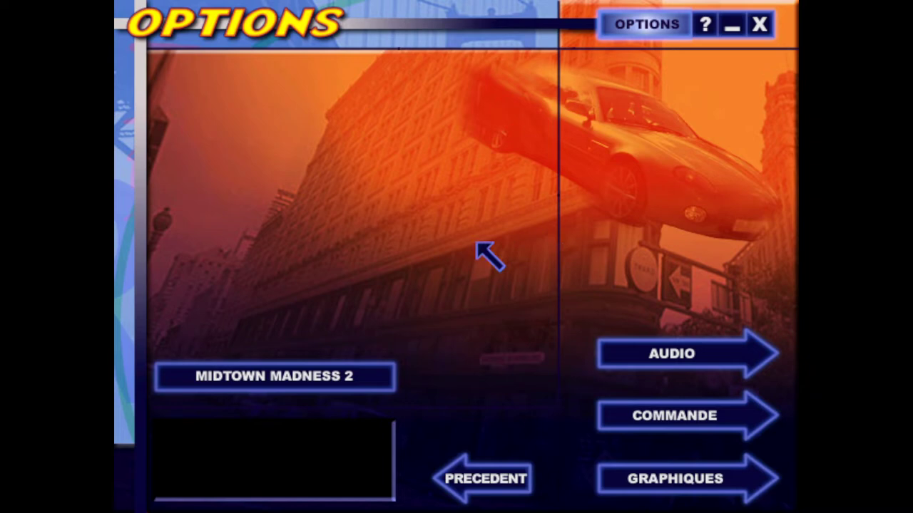
Try Effets sonores in place of Musique in the audio options, switching back to Musique and accepting
left_click(655, 370)
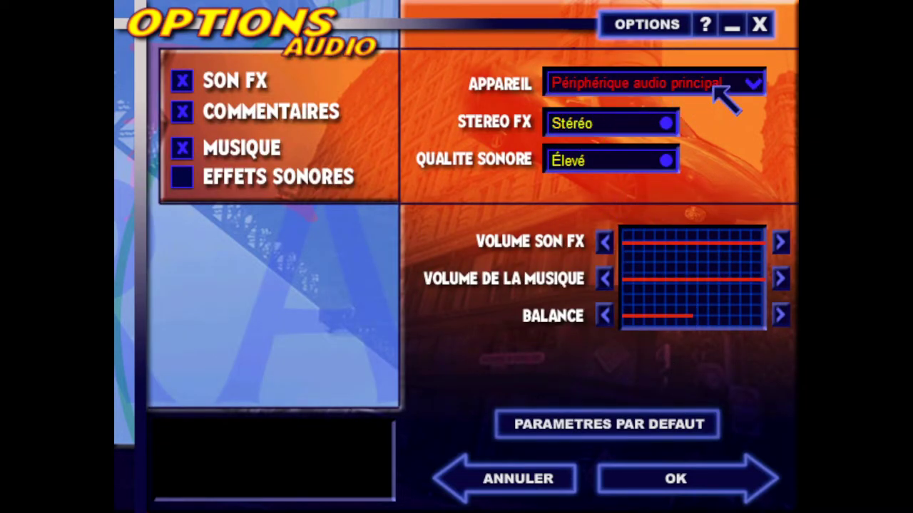
left_click(182, 180)
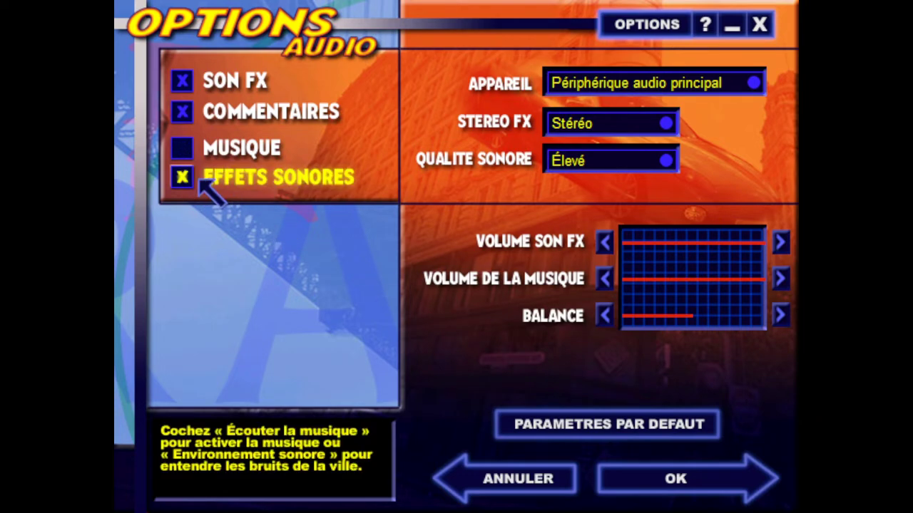
left_click(183, 149)
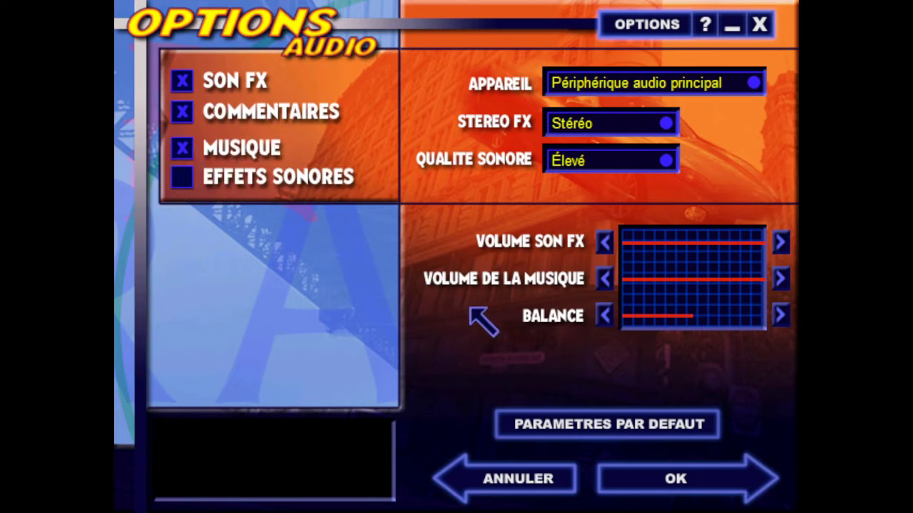
left_click(713, 490)
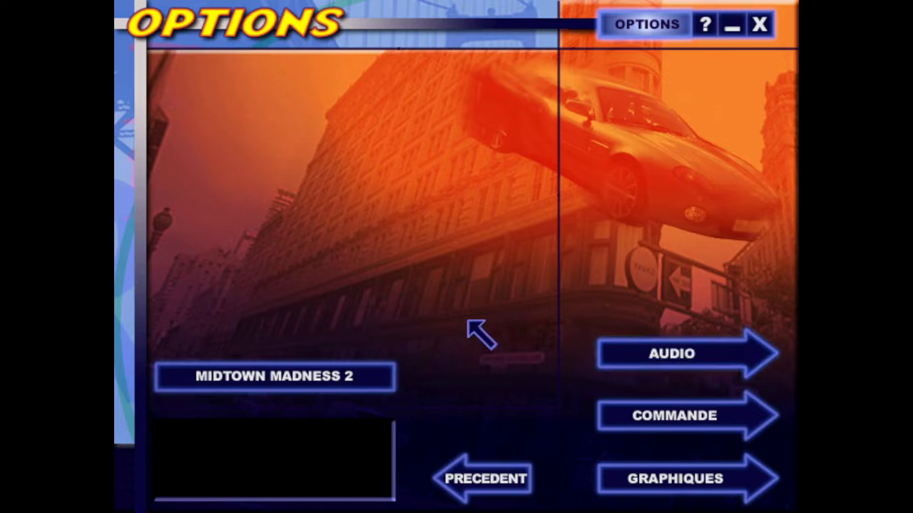
Leave the options for the vehicle selection and cycle through the vehicles to the Panoz Roadster
left_click(485, 492)
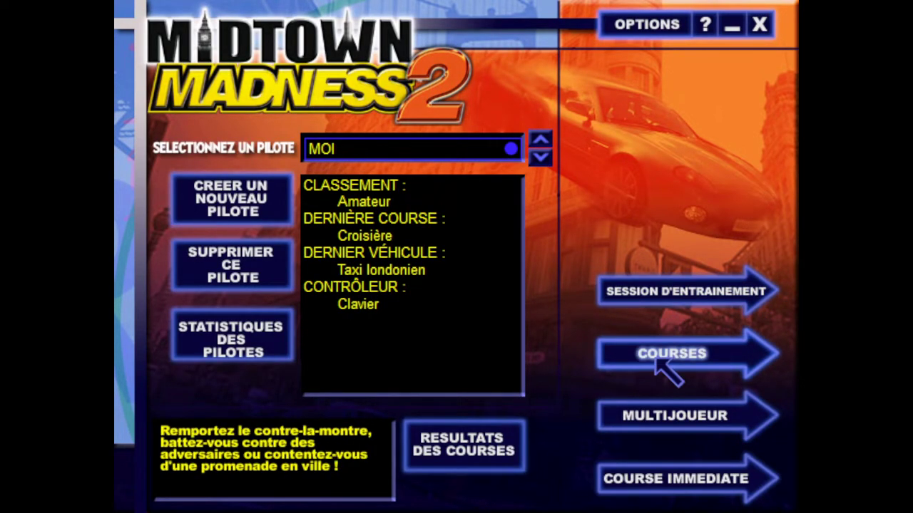
left_click(674, 482)
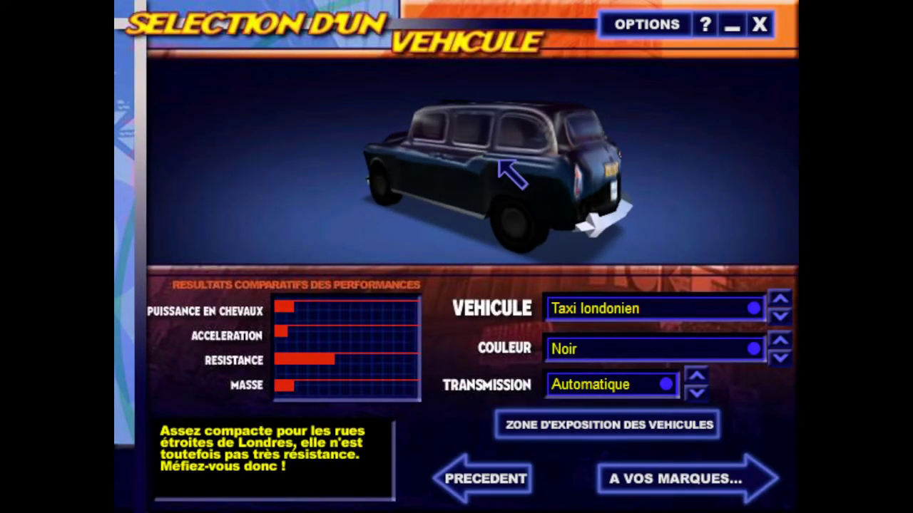
left_click(780, 299)
left_click(780, 299)
left_click(780, 300)
left_click(781, 299)
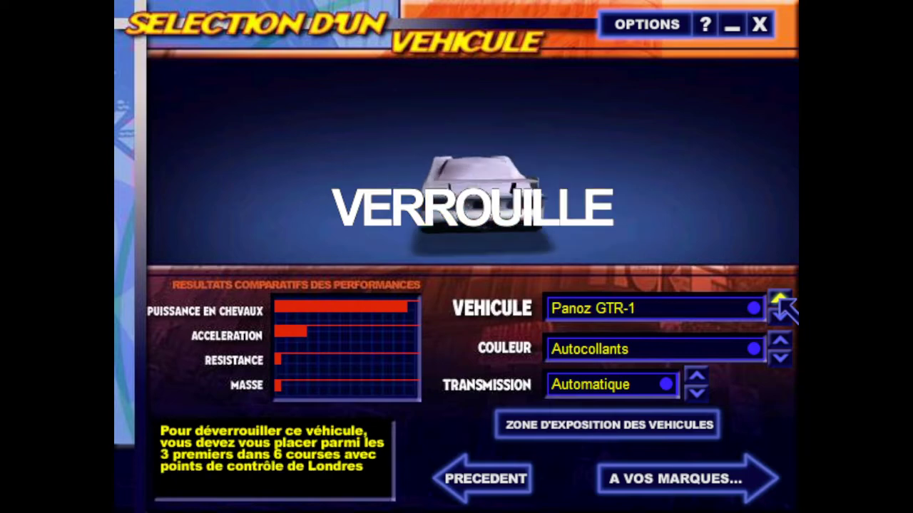
left_click(780, 300)
left_click(780, 300)
left_click(780, 299)
left_click(780, 300)
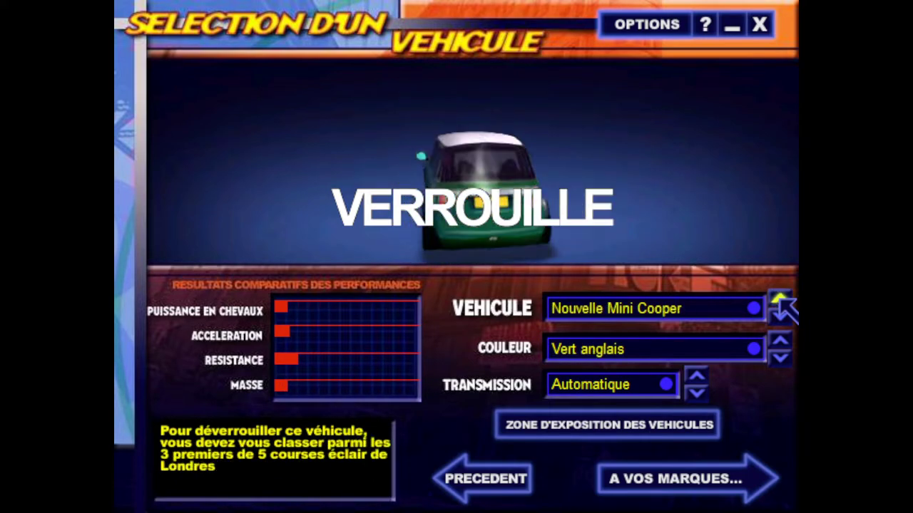
left_click(781, 299)
left_click(780, 300)
left_click(780, 299)
left_click(780, 299)
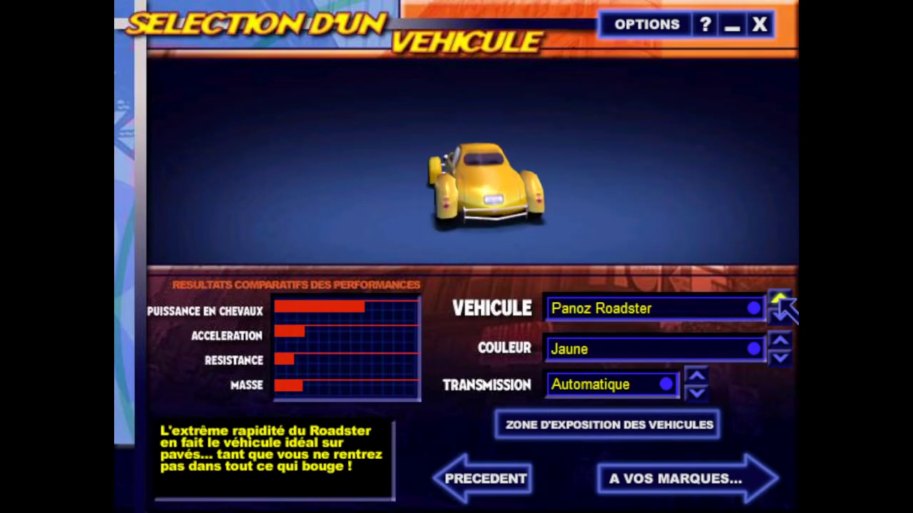
Try the Panoz Roadster in Argent, Bleu and Rouge, returning its colour to Jaune
left_click(683, 353)
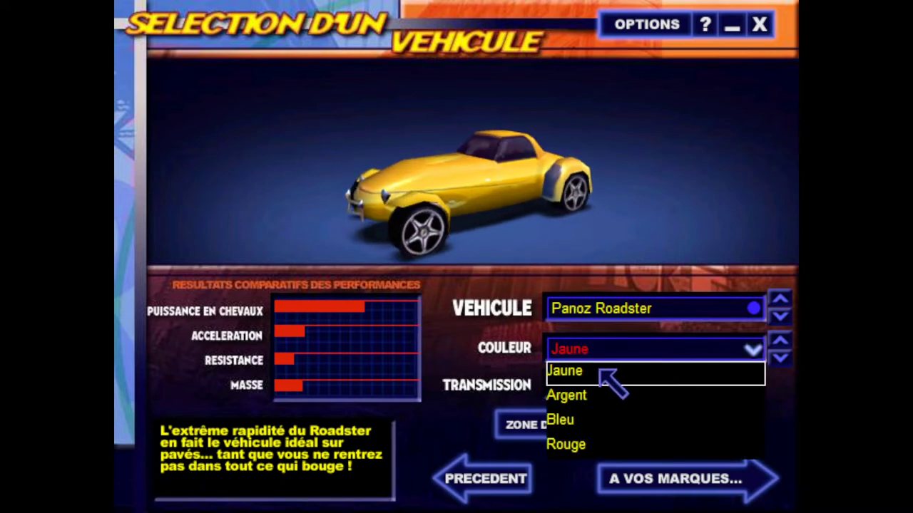
left_click(599, 393)
left_click(575, 351)
left_click(589, 420)
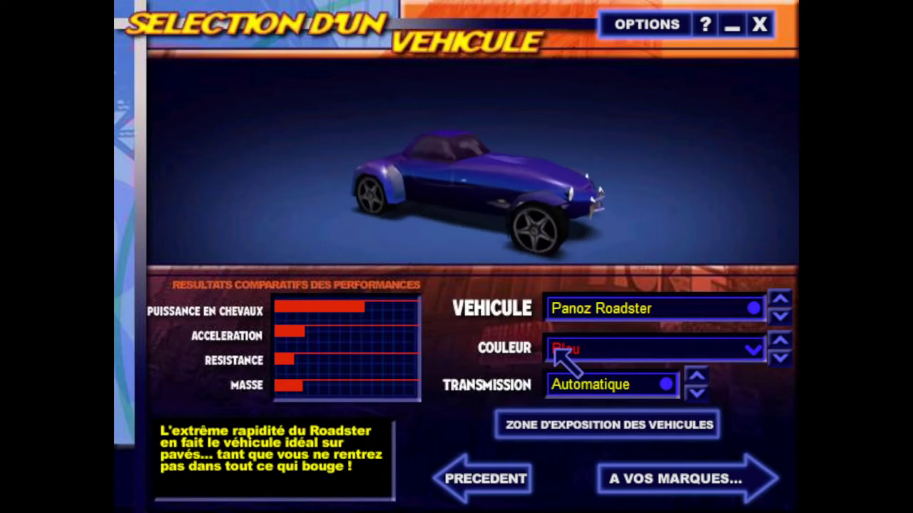
left_click(576, 353)
left_click(586, 452)
left_click(576, 353)
left_click(581, 371)
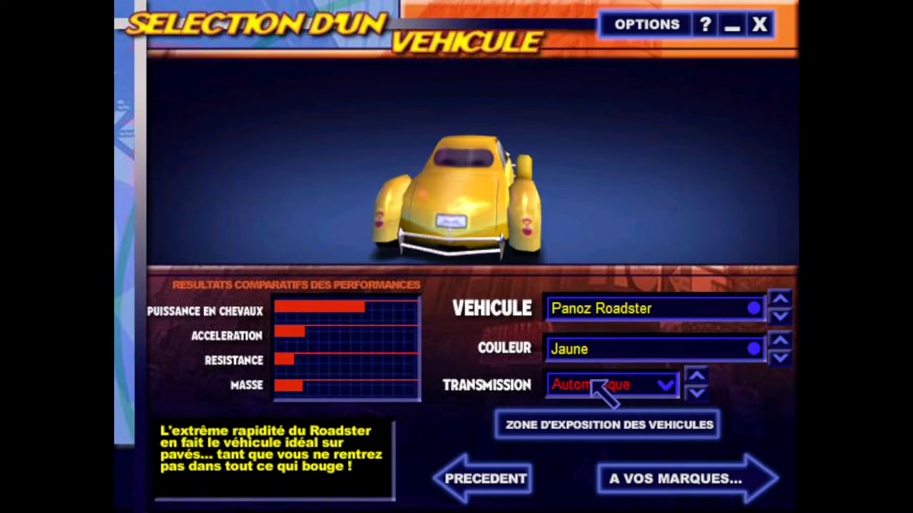
Start the session with the Panoz Roadster and test-drive it through the London streets onto the paved park path
left_click(664, 474)
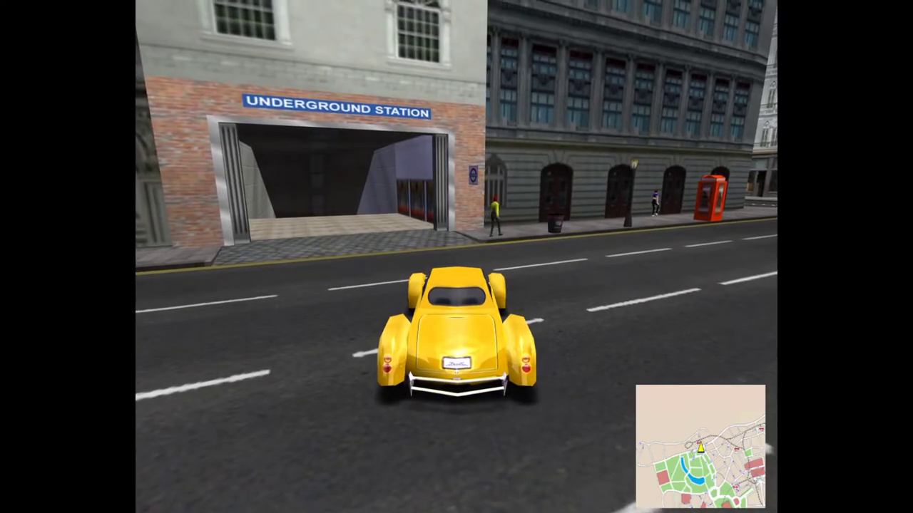
key("Up")
key("Right")
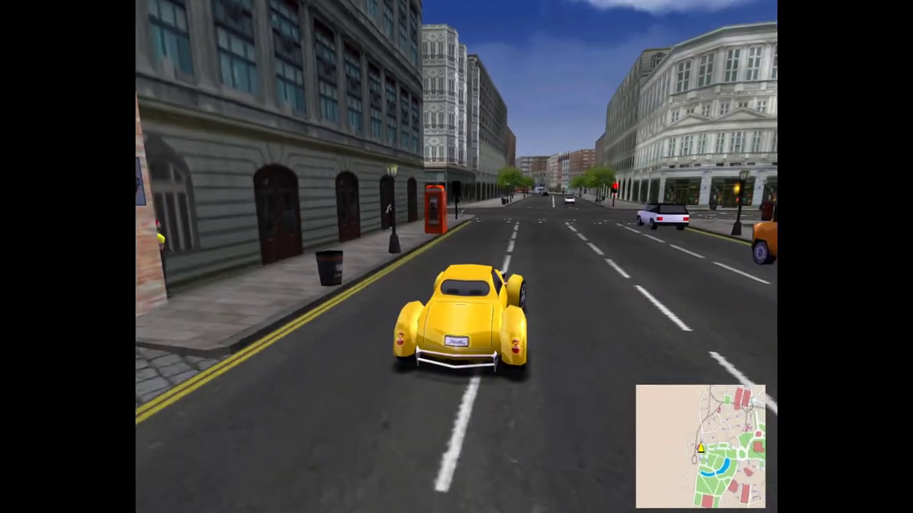
key("Right")
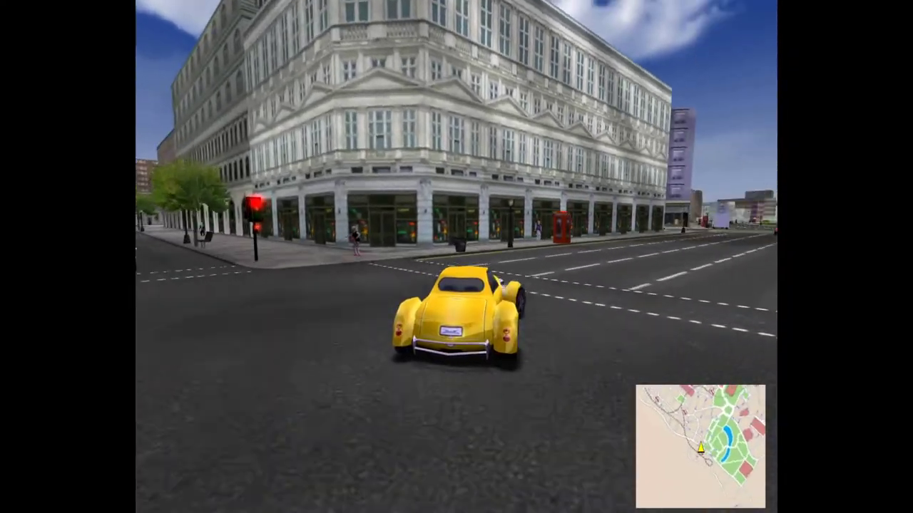
key("Left")
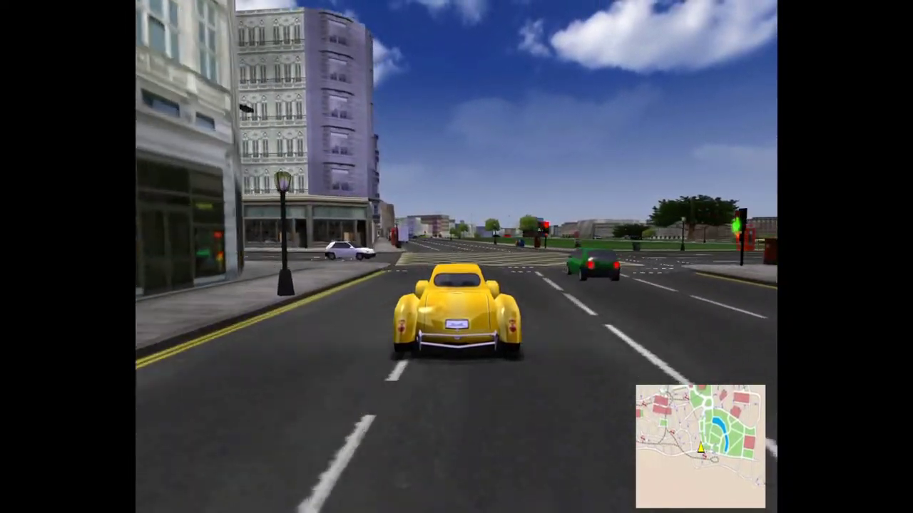
key("Left")
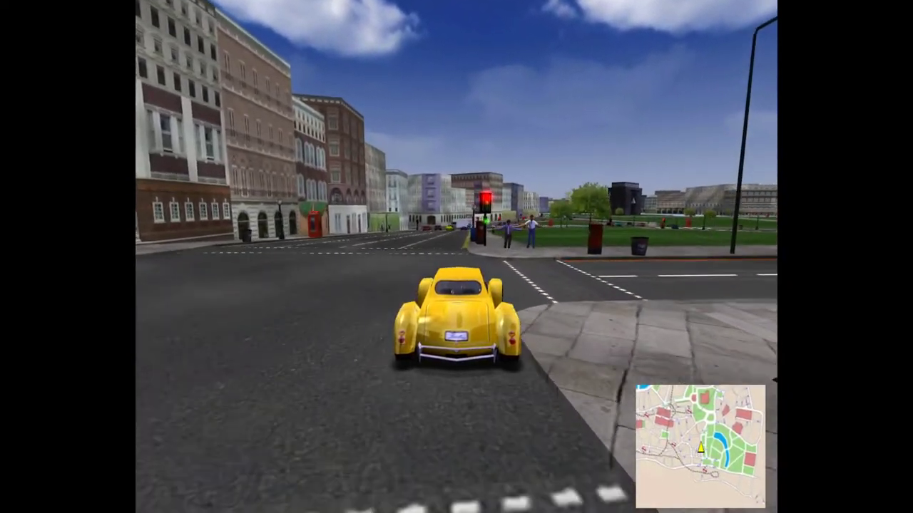
key("Right")
key("Up")
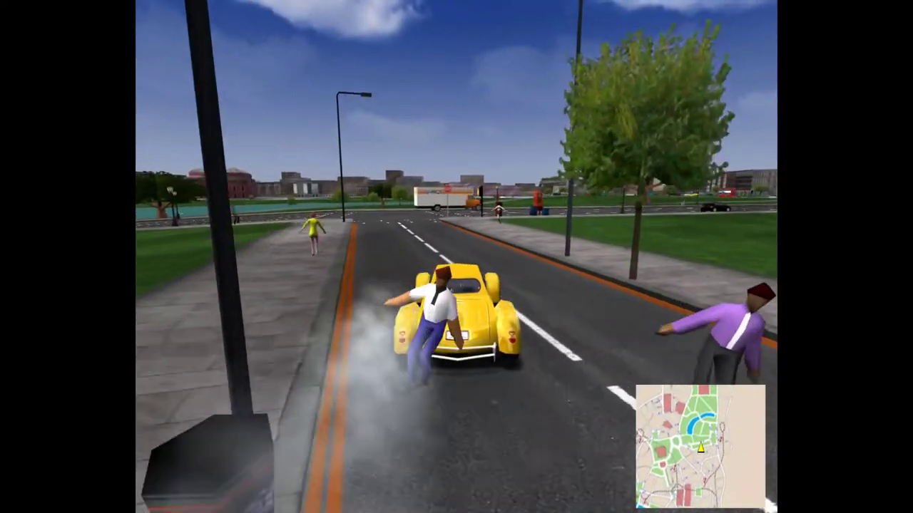
key("Down")
key("Left")
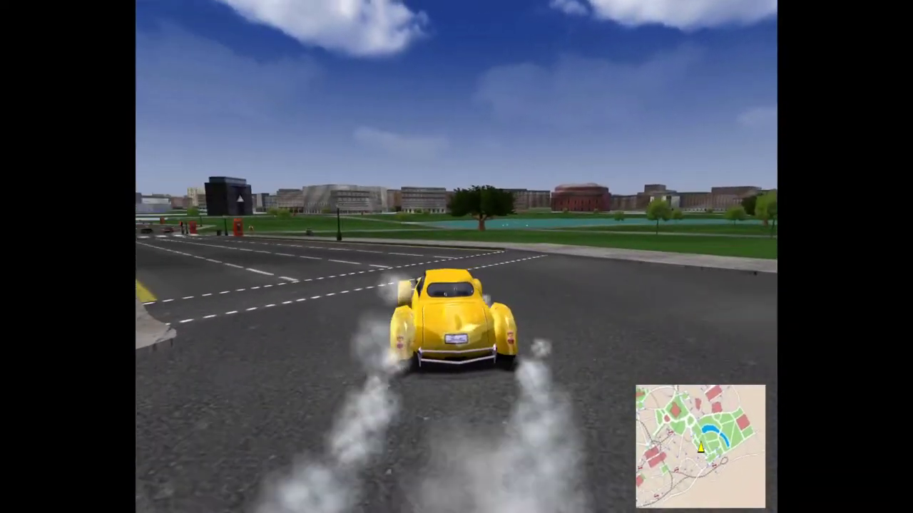
key("Up")
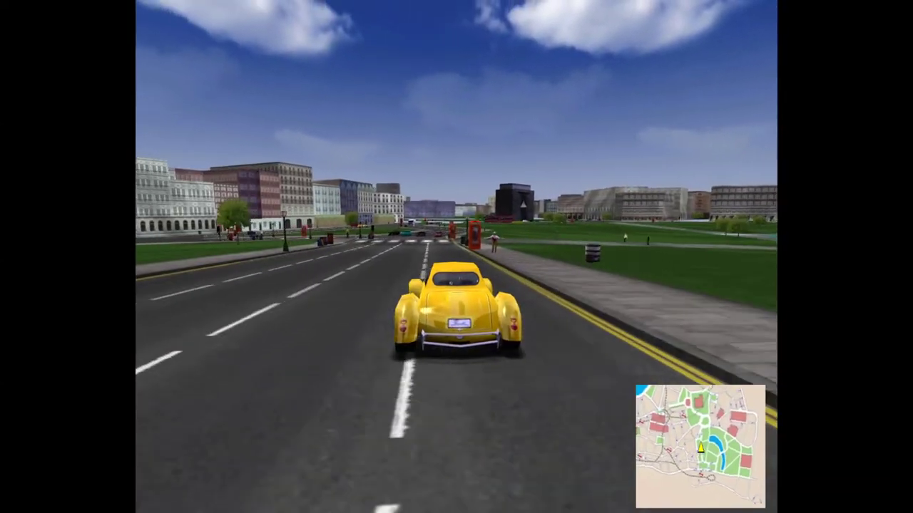
key("Up")
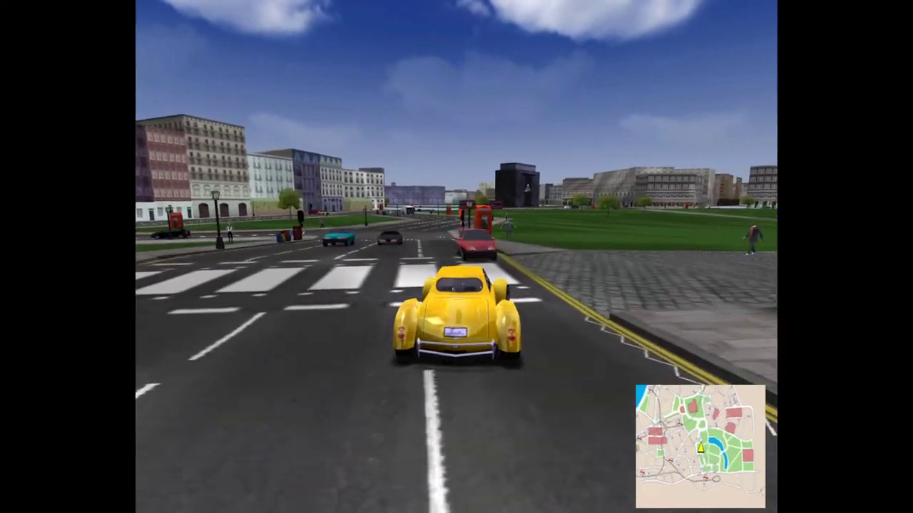
key("Right")
key("Right")
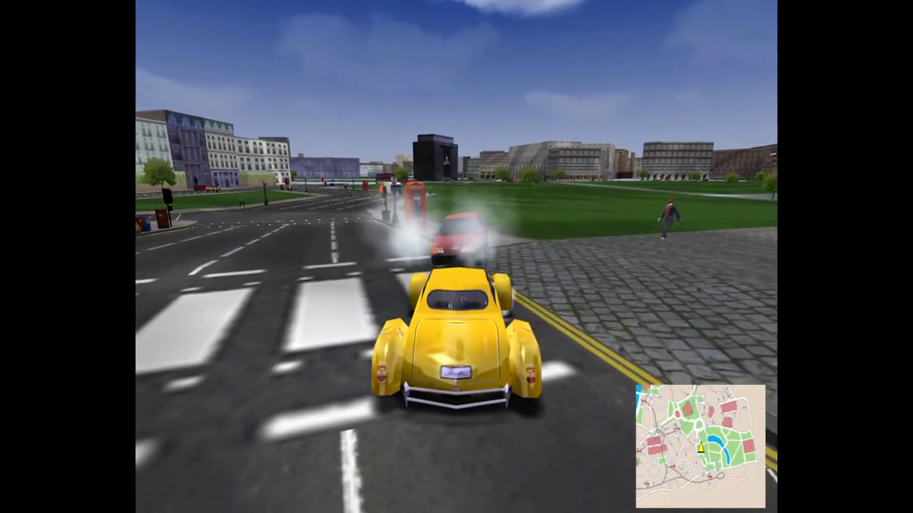
key("Right")
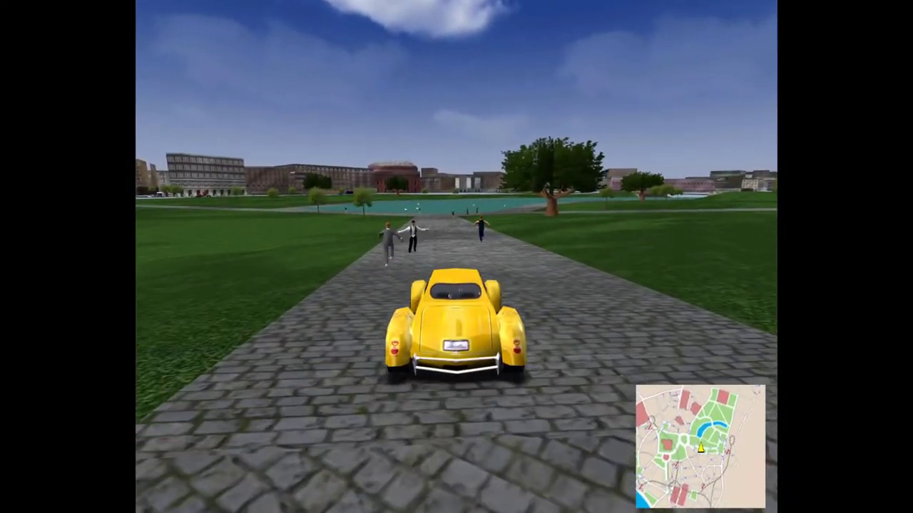
Quit the drive back to Windows and switch to the dgVoodoo2 downloads page in Firefox
key("Escape")
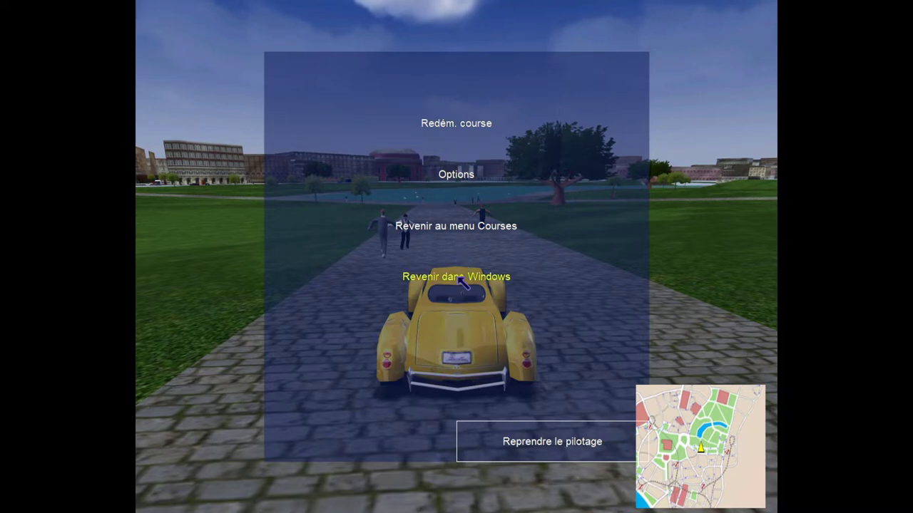
left_click(456, 278)
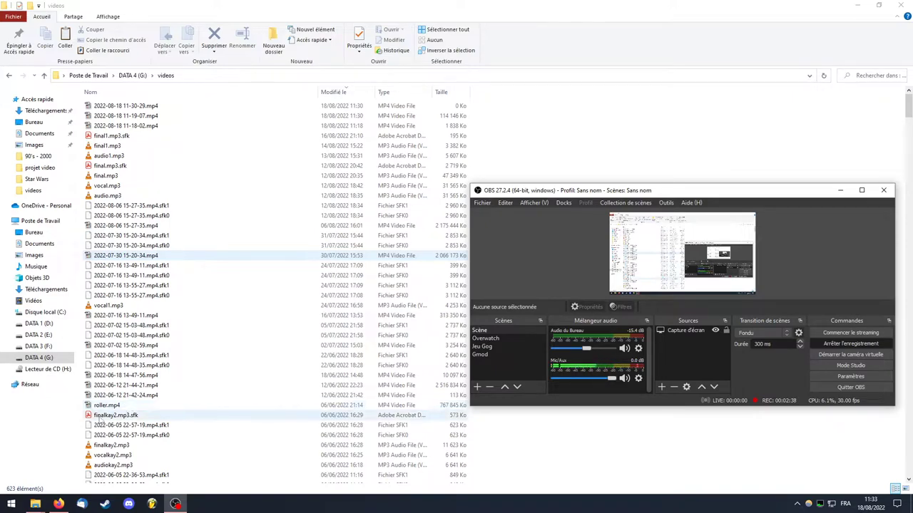
left_click(59, 503)
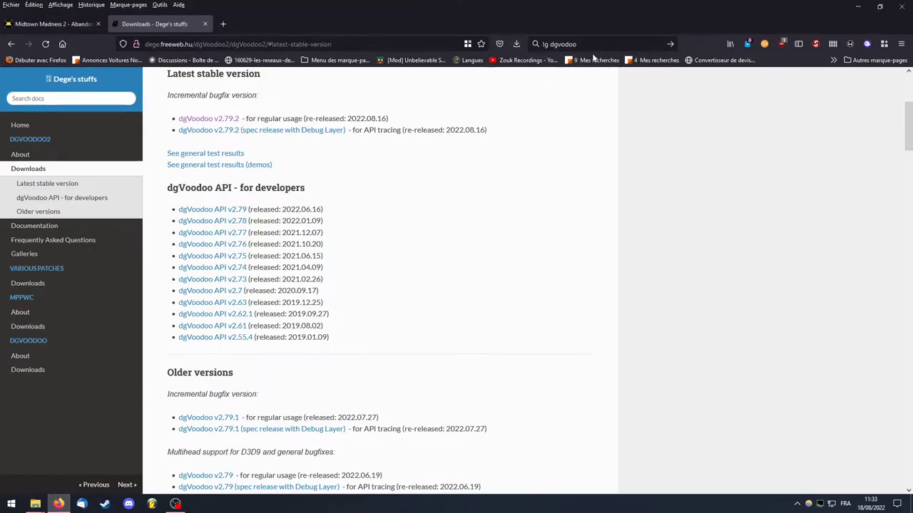
Search Google for pcgamewiki using the !g search prefix
left_click(571, 44)
type("pcgamewiki")
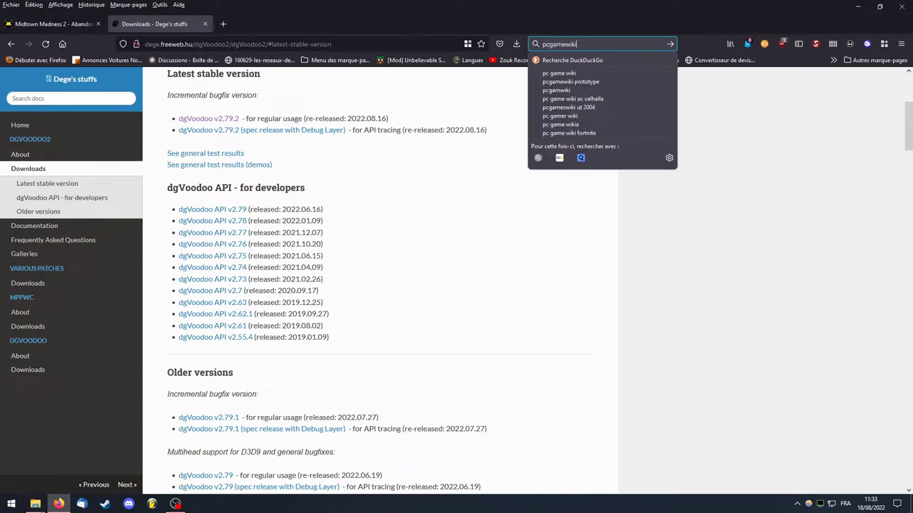
type("!g")
key("Return")
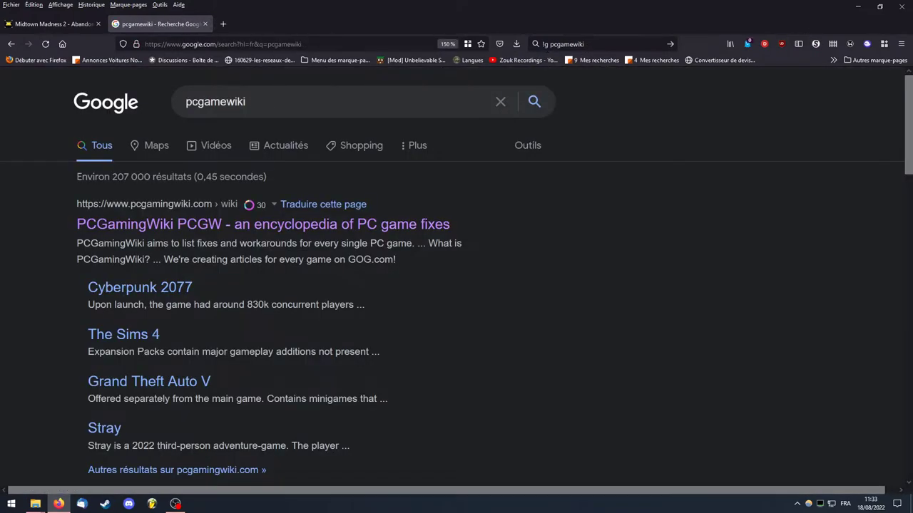
Repeat the pcgamewiki search on DuckDuckGo without the !g prefix and return to the Google results
left_click(544, 44)
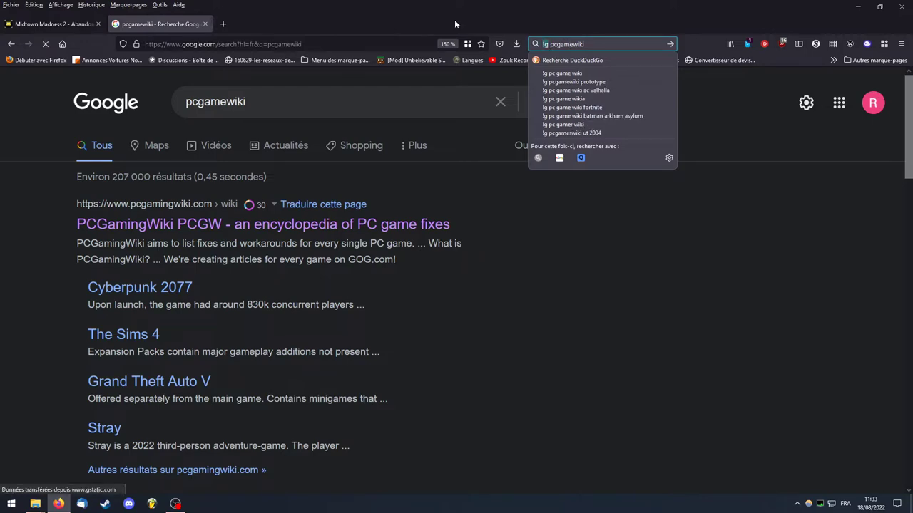
key("Delete")
key("Delete")
key("Delete")
key("Return")
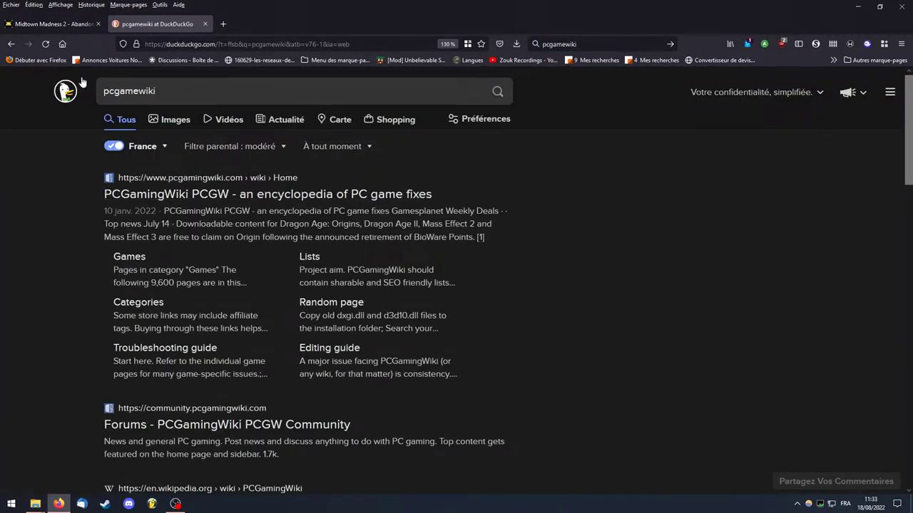
left_click(11, 44)
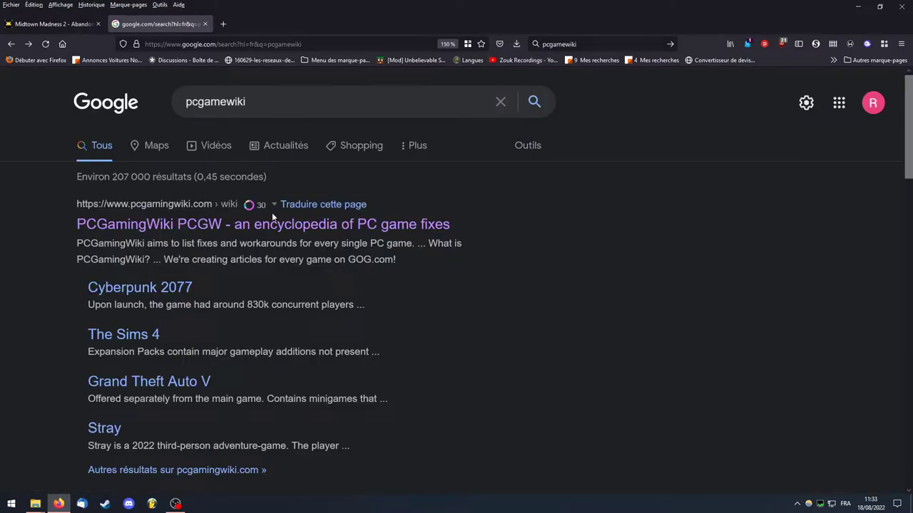
Open the PCGamingWiki home page from the results and look up its Midtown Madness 2 article
left_click(156, 226)
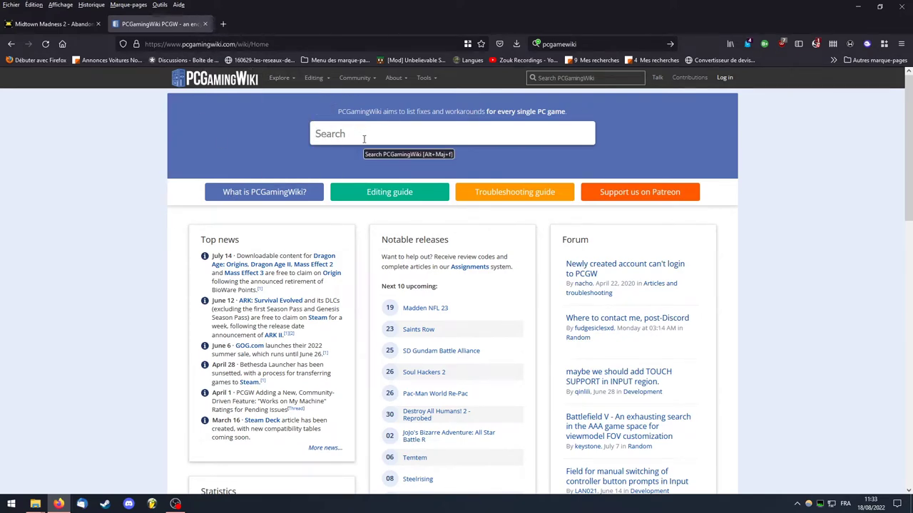
type("midtown")
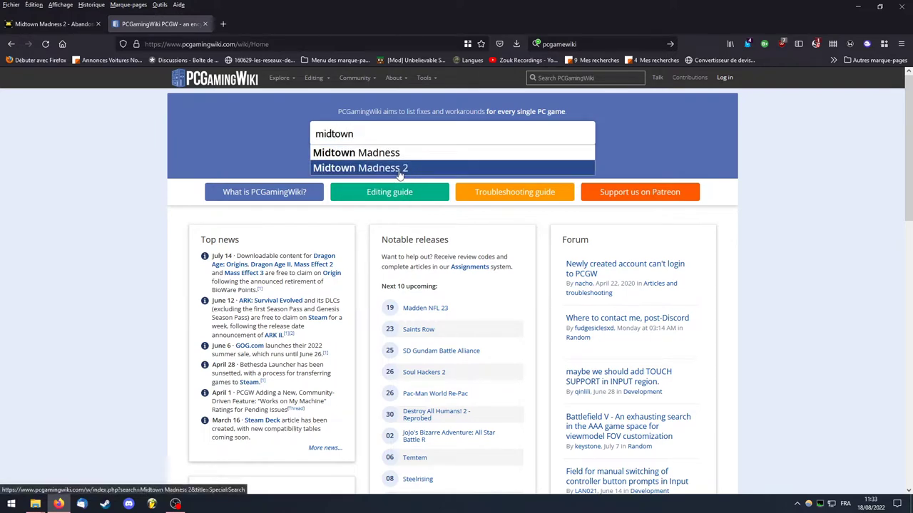
left_click(400, 175)
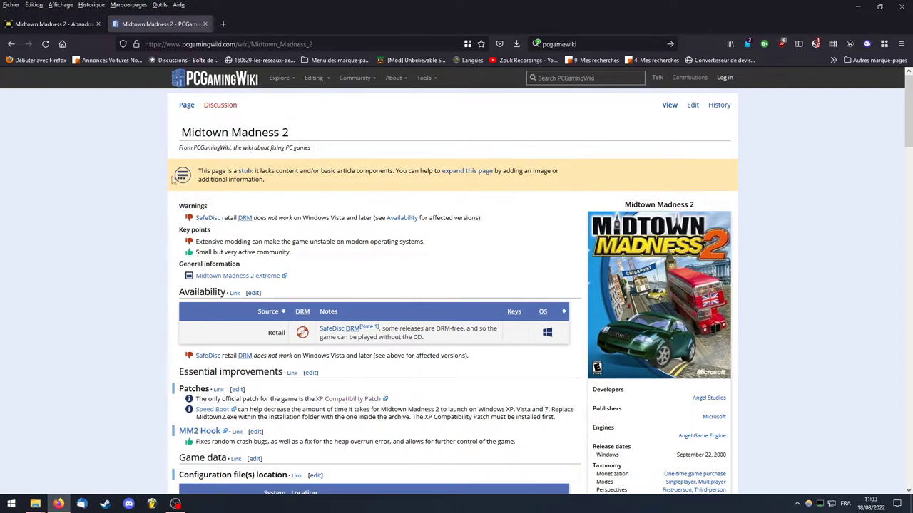
Open the article's Midtown Madness 2 eXtreme link from General information in a background tab
scroll(305, 214, "down", 1)
scroll(280, 186, "down", 1)
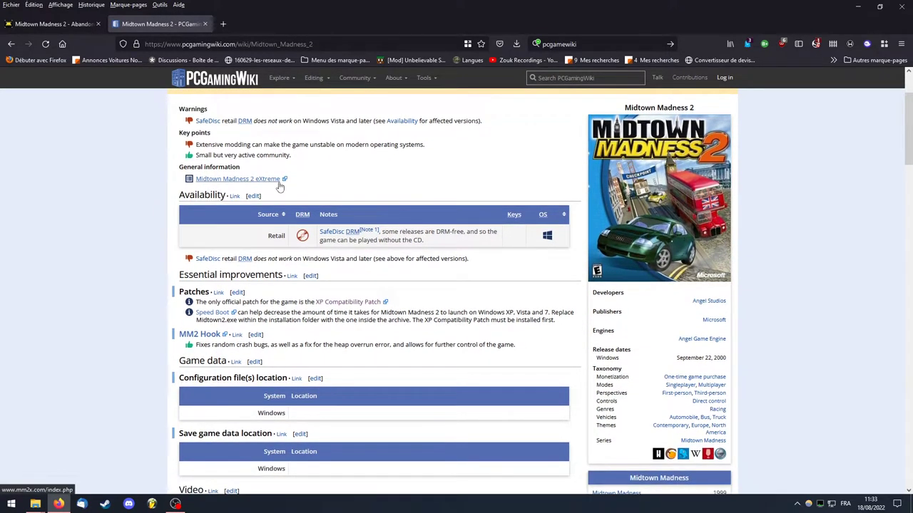
middle_click(274, 185)
Examine the article's warnings and its Patches notes on the XP Compatibility Patch and Speed Boot
scroll(275, 185, "down", 2)
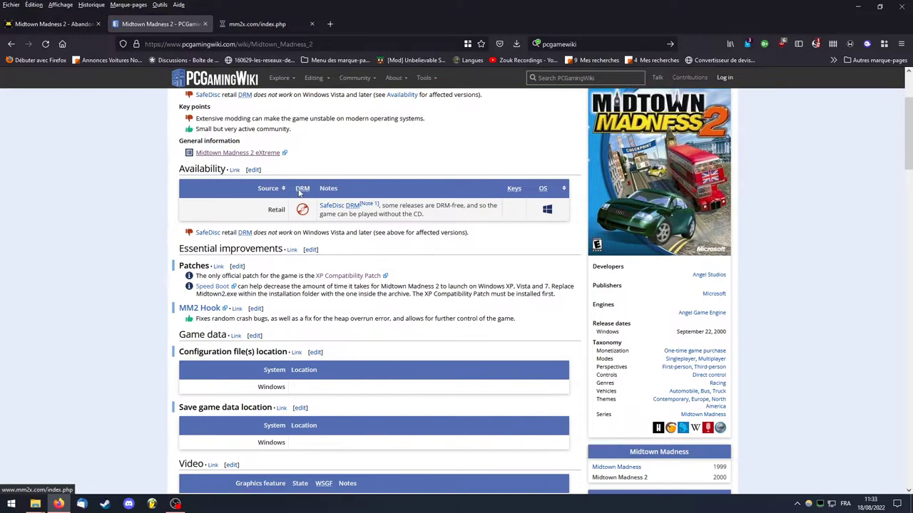
mouse_move(279, 77)
scroll(249, 132, "up", 1)
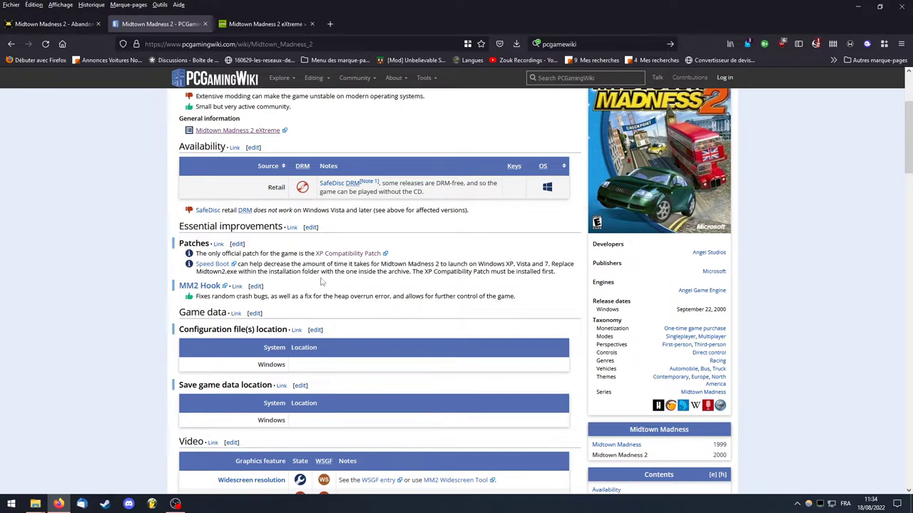
scroll(319, 284, "up", 3)
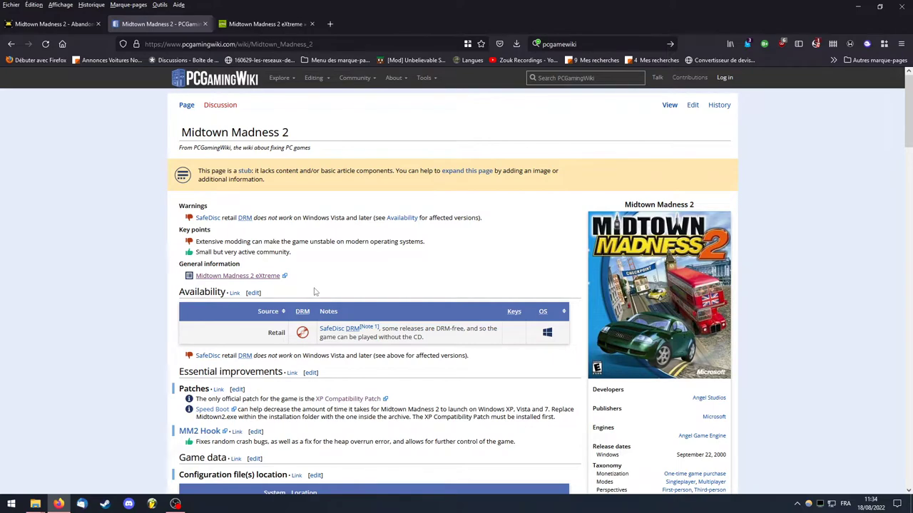
scroll(328, 293, "down", 1)
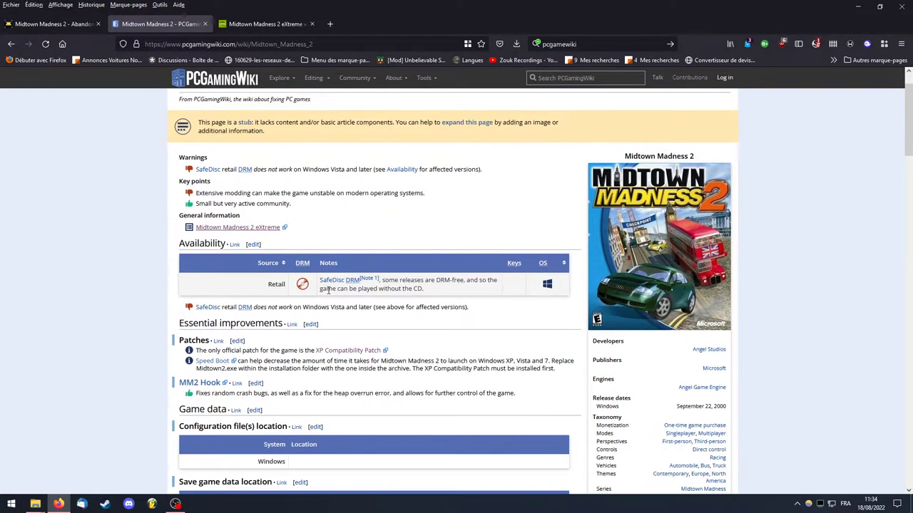
scroll(328, 293, "up", 1)
scroll(276, 271, "down", 3)
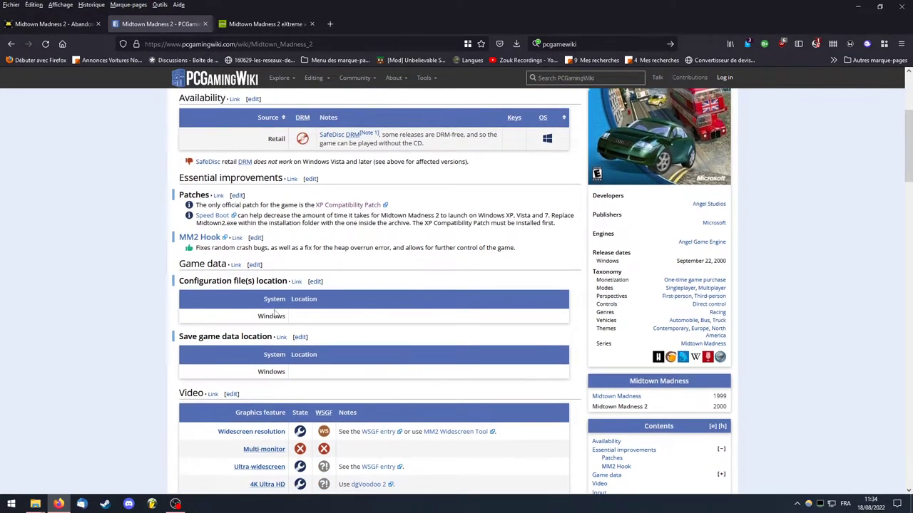
left_click_drag(223, 206, 304, 206)
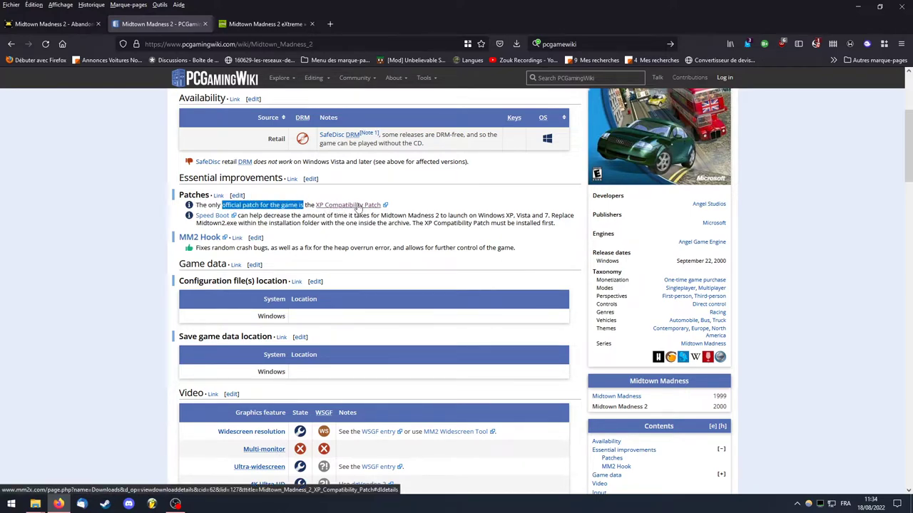
left_click_drag(240, 216, 552, 221)
left_click(407, 225)
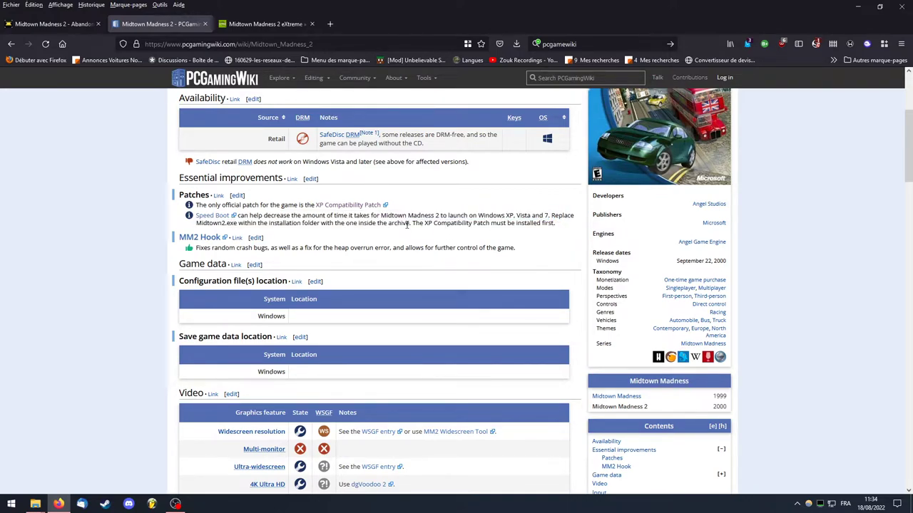
left_click_drag(527, 216, 551, 217)
Open the Speed Boot link in a new tab and view the MM2 Extreme download page
middle_click(222, 224)
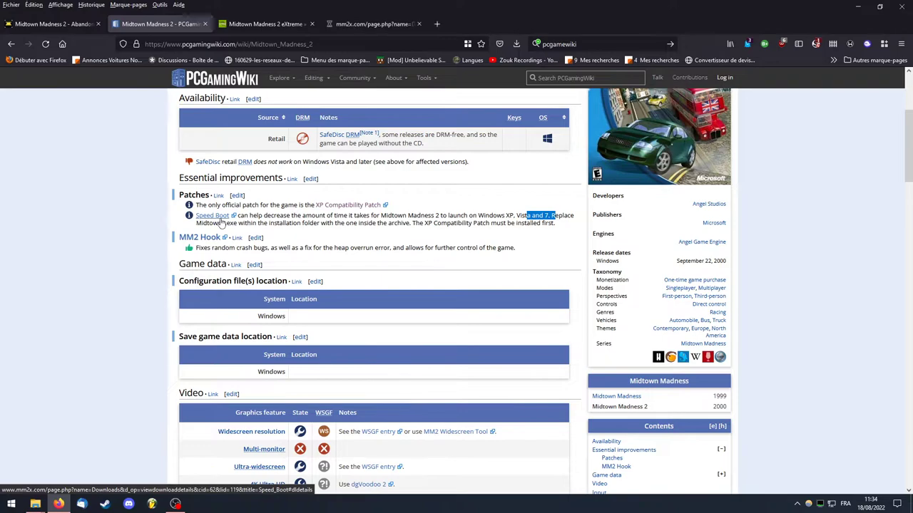
left_click(357, 27)
scroll(407, 278, "down", 3)
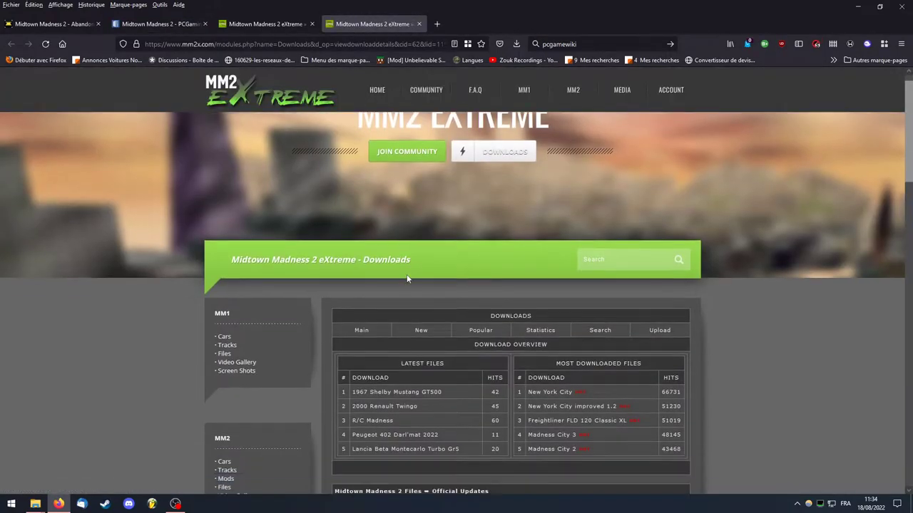
scroll(408, 278, "up", 3)
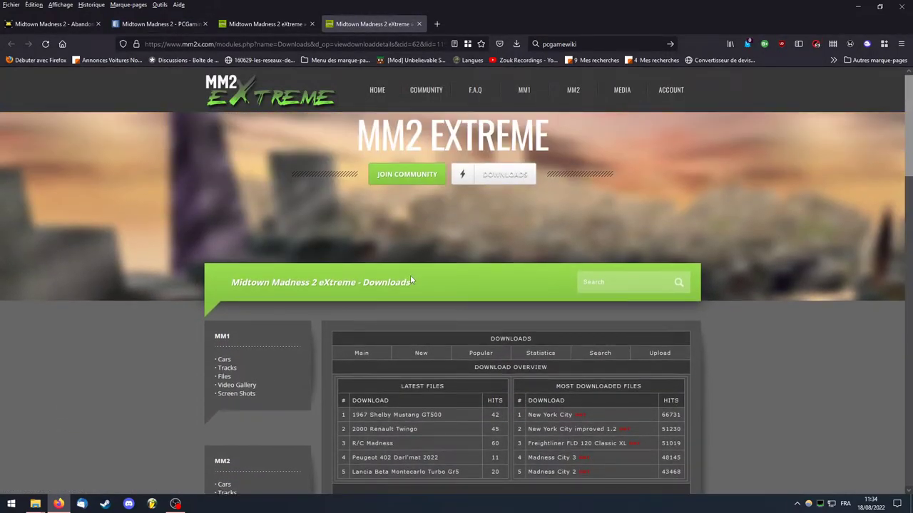
Open the MM2 Extreme site's Downloads section and allow scripts from mm2x.com in the script blocker
left_click(506, 179)
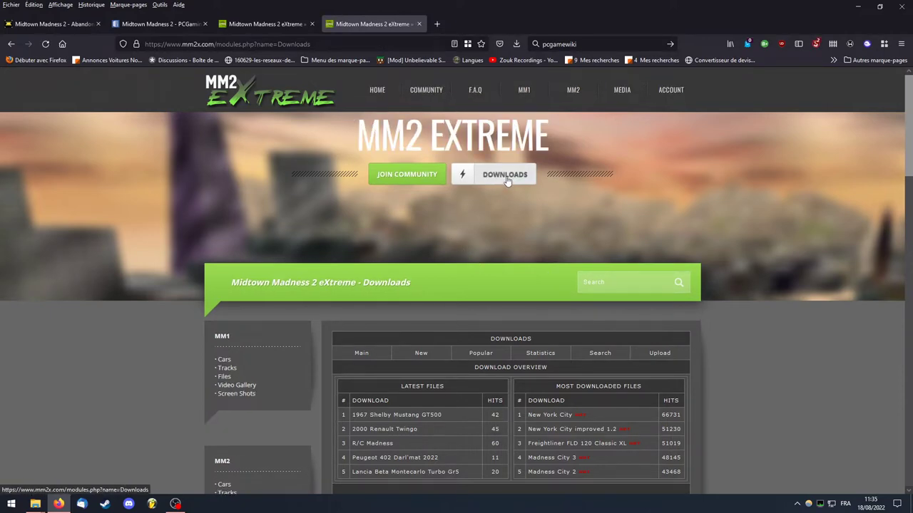
left_click(815, 43)
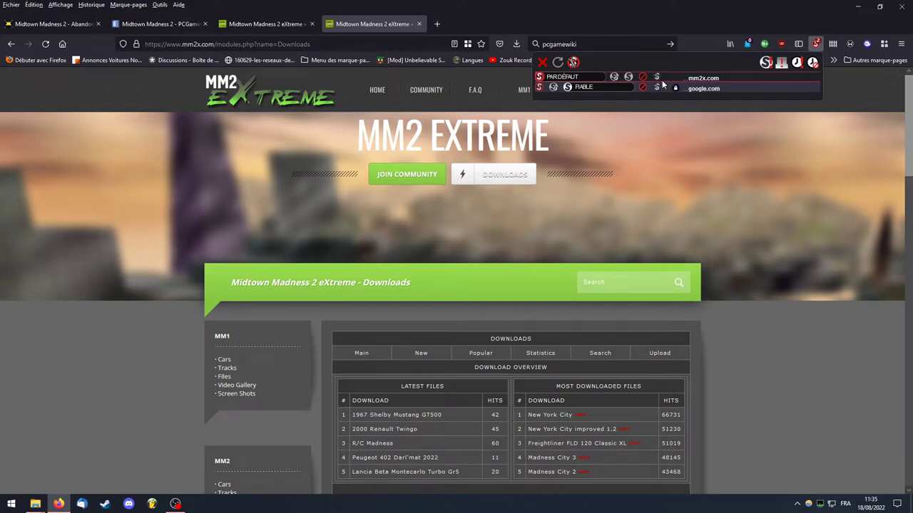
left_click(627, 78)
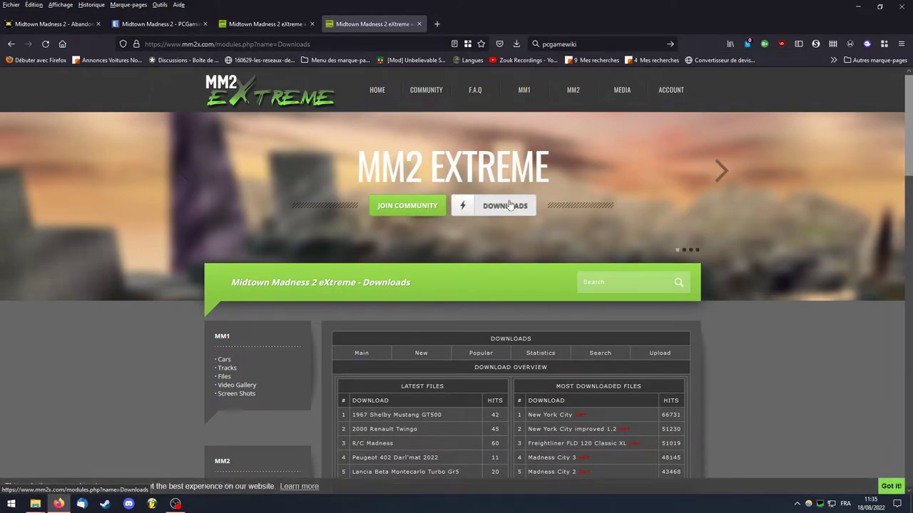
Examine the Downloads page's latest and most downloaded files and its list of categories
scroll(508, 205, "down", 5)
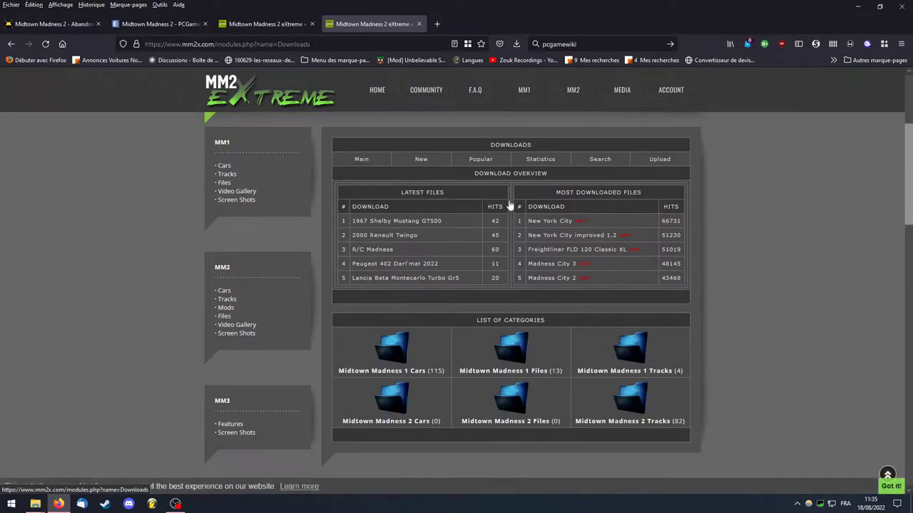
scroll(508, 206, "up", 1)
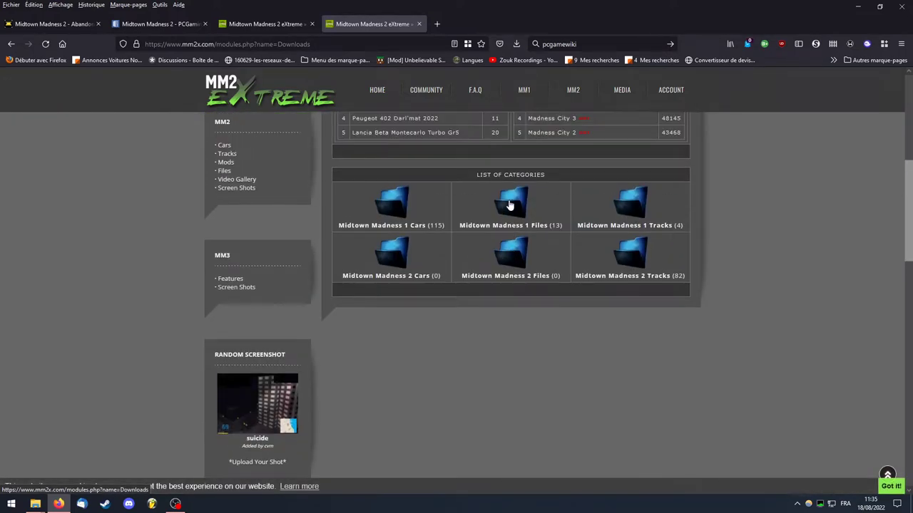
scroll(510, 205, "up", 3)
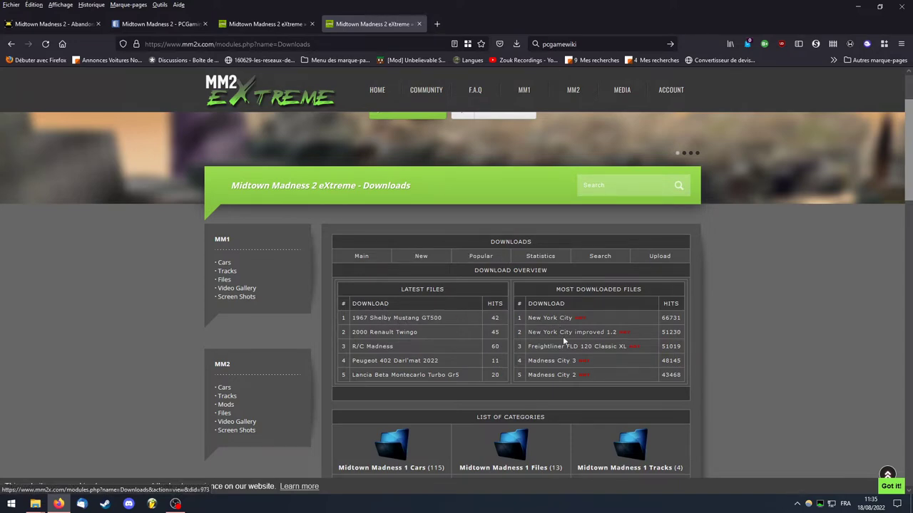
scroll(551, 285, "up", 2)
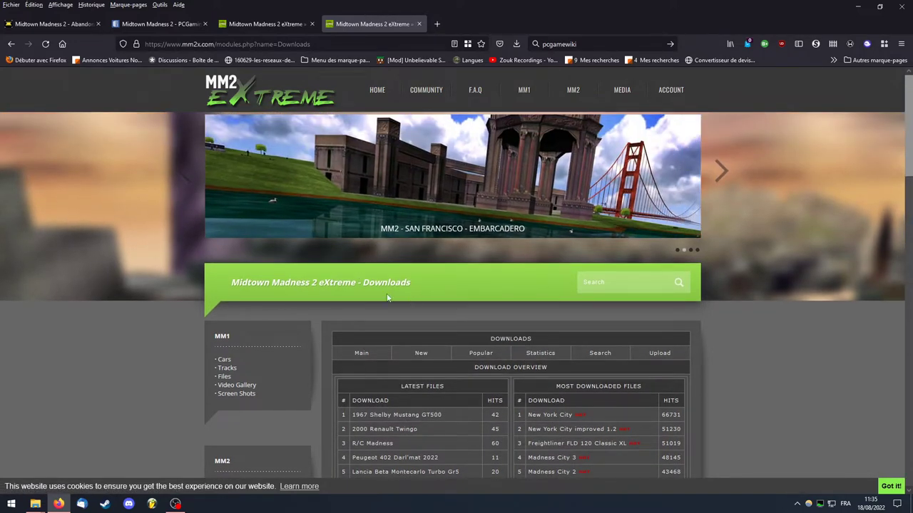
scroll(298, 352, "down", 2)
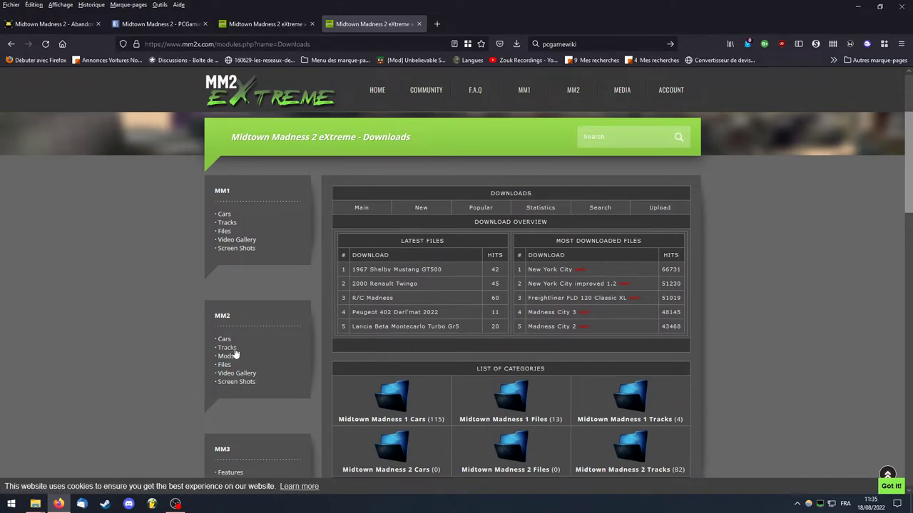
Open the Midtown Madness 1 Files category and look through its entries
left_click(225, 356)
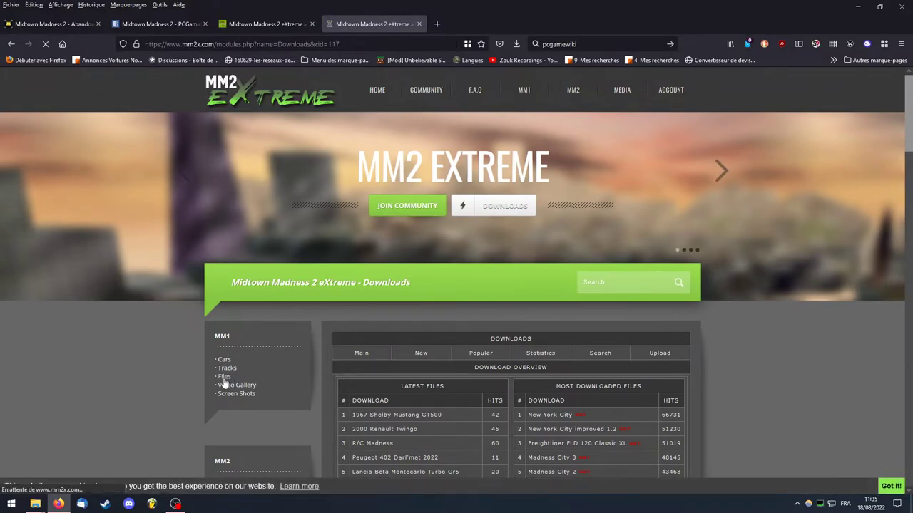
scroll(356, 391, "down", 3)
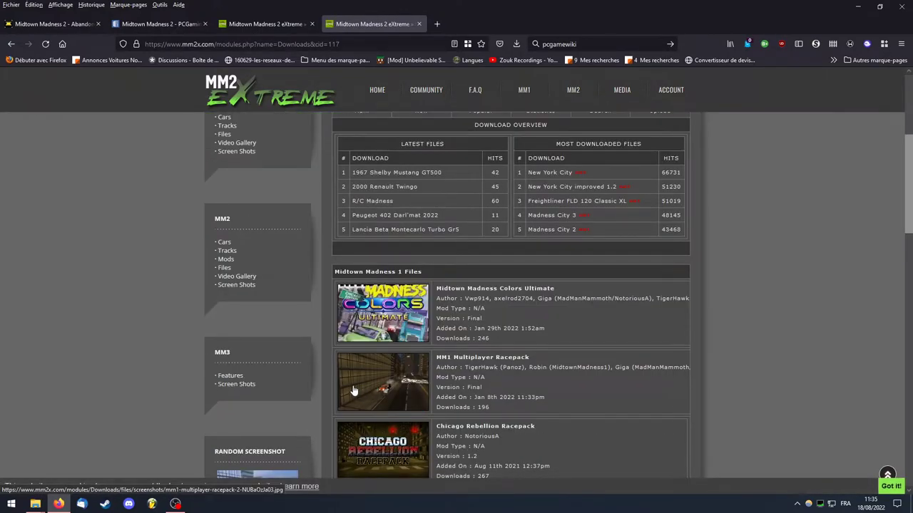
scroll(385, 357, "down", 2)
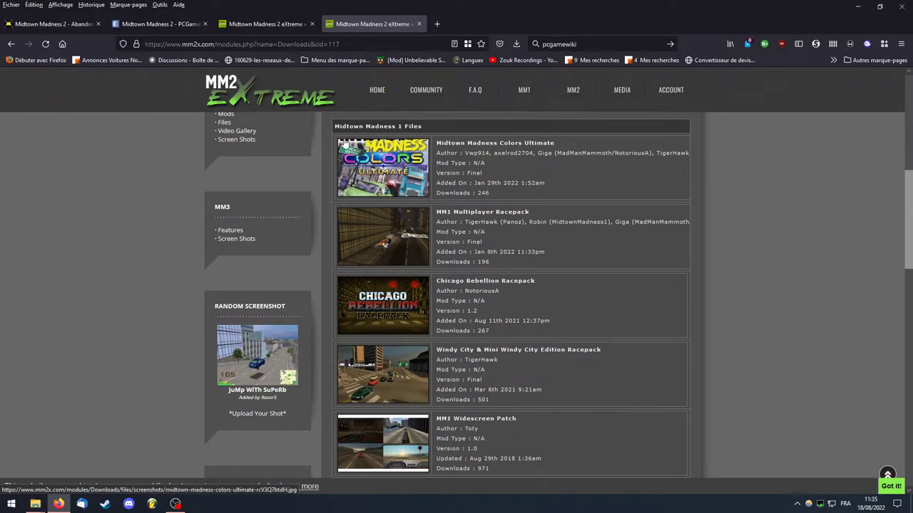
Return to the PCGamingWiki article on Midtown Madness 2 and view its Video feature table
key("ctrl+shift+Tab")
key("ctrl+shift+Tab")
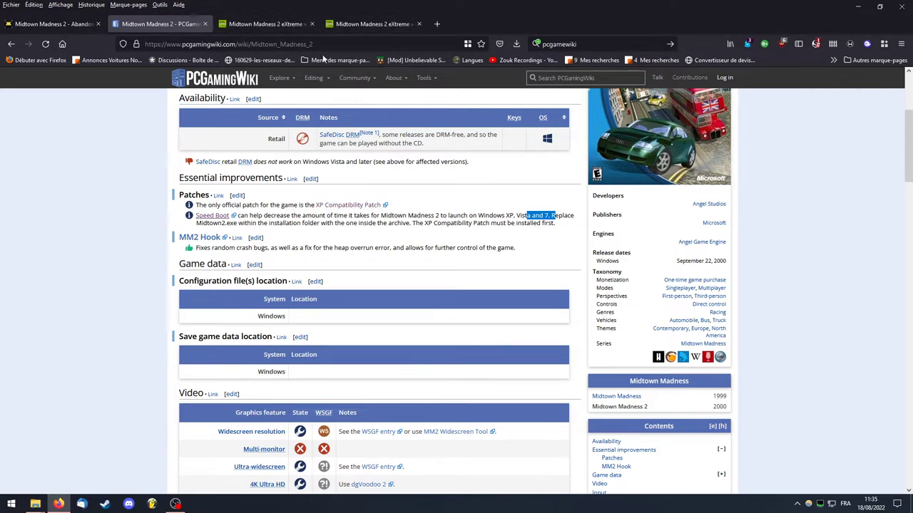
scroll(442, 184, "down", 3)
scroll(442, 184, "down", 2)
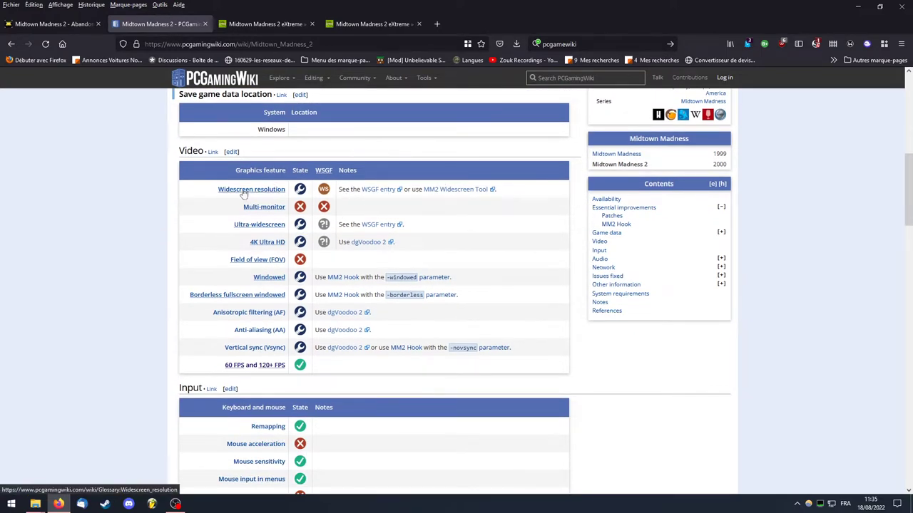
Review the Widescreen resolution row of the Video table and open its WSGF entry
left_click_drag(218, 190, 286, 192)
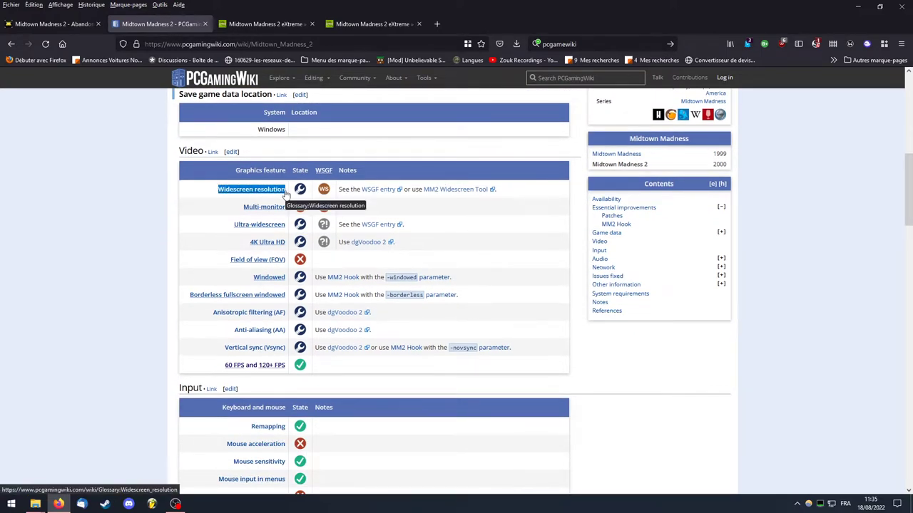
left_click(408, 210, "shift")
left_click(468, 211)
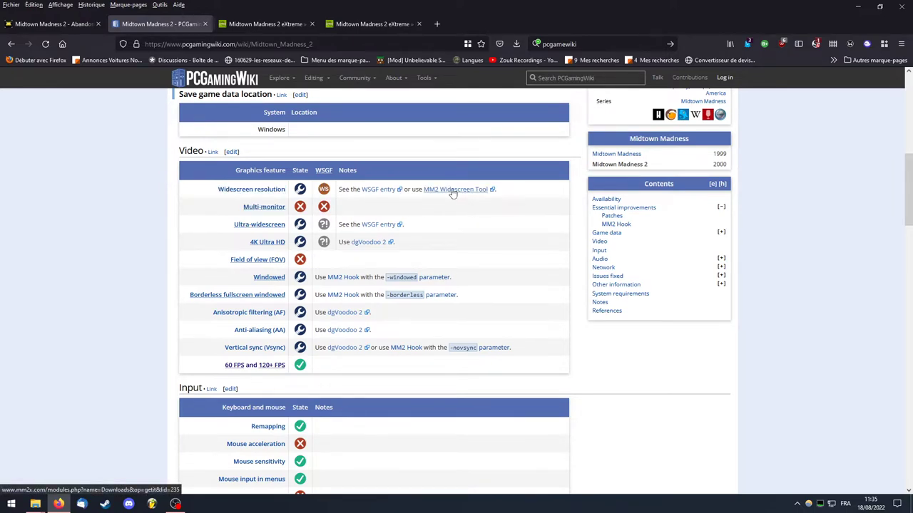
left_click(371, 192)
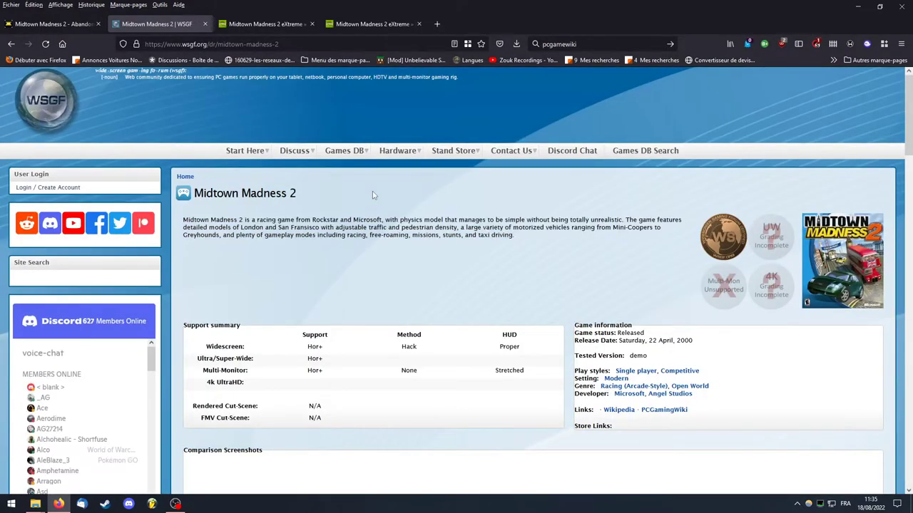
Find the Solutions & Issues section of the WSGF entry and read its note on native resolution support
scroll(372, 195, "down", 4)
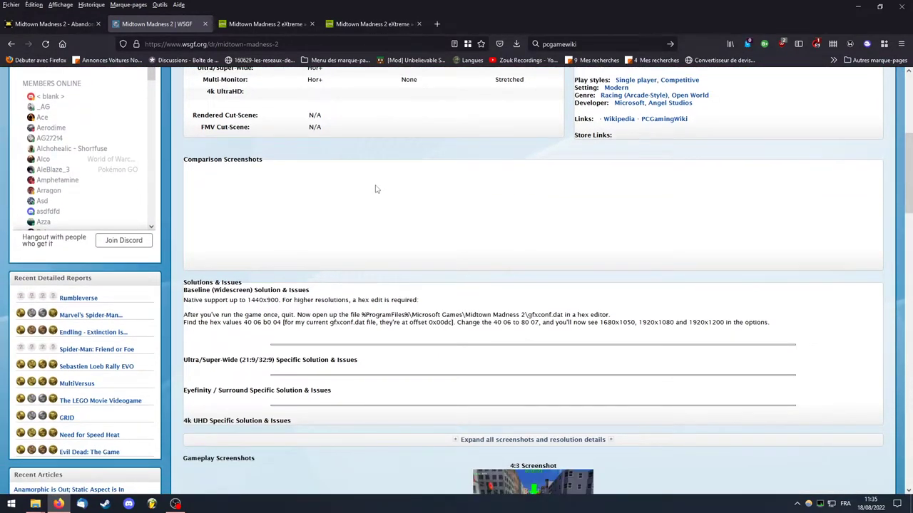
scroll(378, 195, "down", 2)
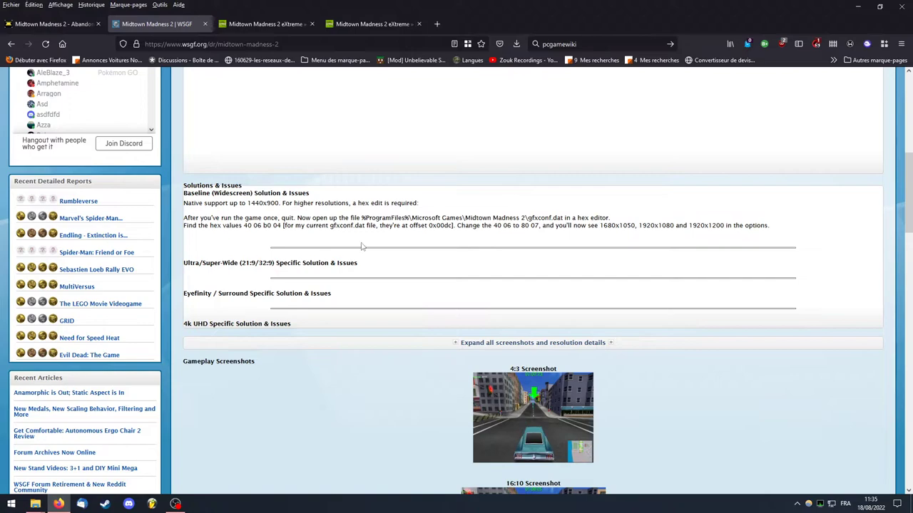
scroll(540, 313, "down", 2)
scroll(247, 252, "up", 3)
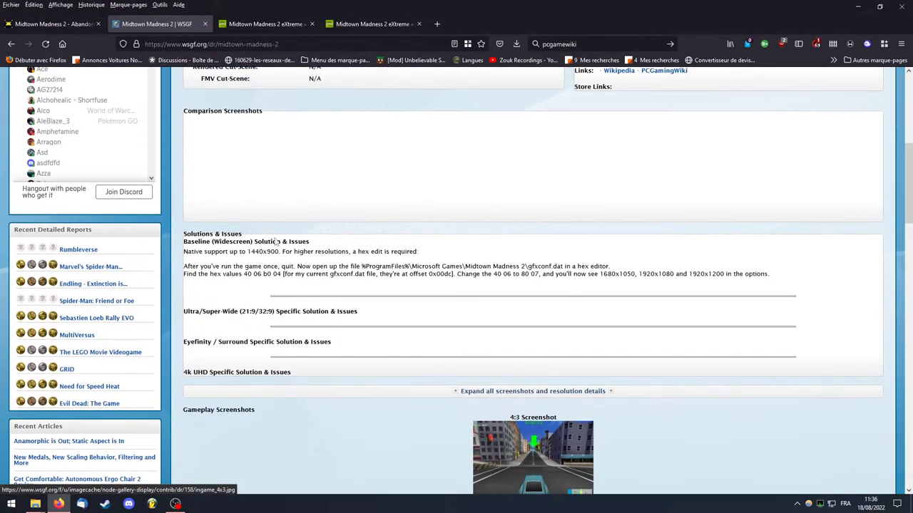
left_click_drag(205, 254, 420, 252)
left_click_drag(358, 252, 372, 251)
left_click(270, 268)
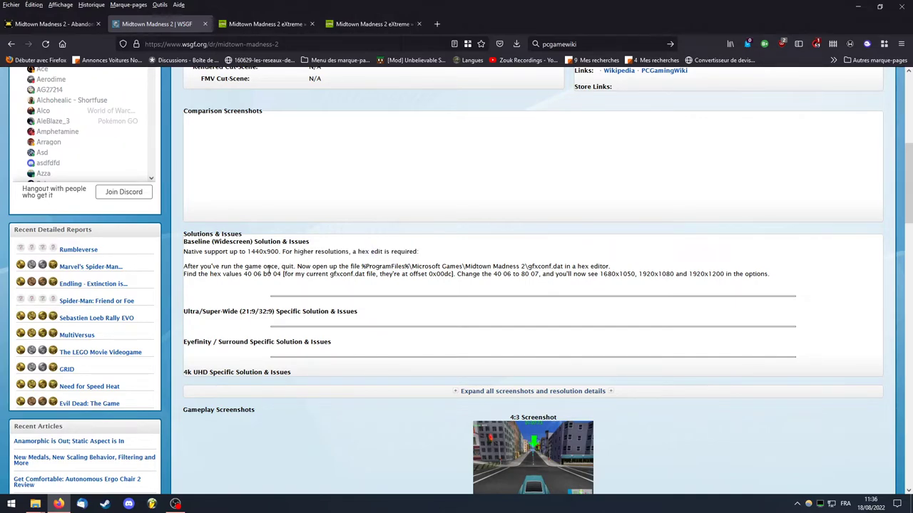
Read through the hex-edit instructions for gfxconf.dat, including the hex values to change and the widescreen resolutions they add
left_click_drag(185, 274, 277, 266)
left_click(252, 262)
left_click(290, 265)
double_click(290, 265)
left_click_drag(361, 266, 560, 267)
left_click(544, 271)
left_click_drag(578, 267, 613, 267)
left_click(211, 274)
left_click_drag(245, 275, 282, 280)
double_click(497, 274)
double_click(525, 274)
left_click_drag(525, 274, 726, 275)
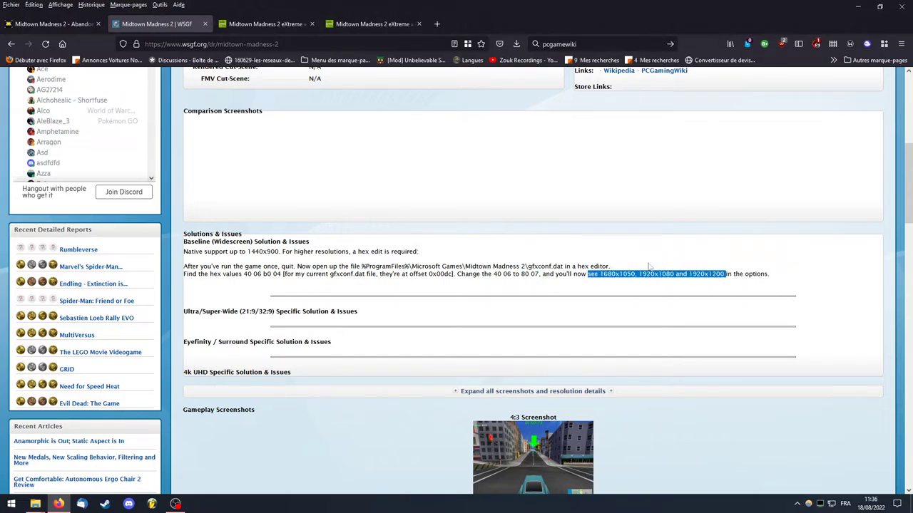
Return to the PCGamingWiki article, open the MM2 Widescreen Tool page and review its description
left_click(71, 24)
left_click(126, 28)
left_click(13, 44)
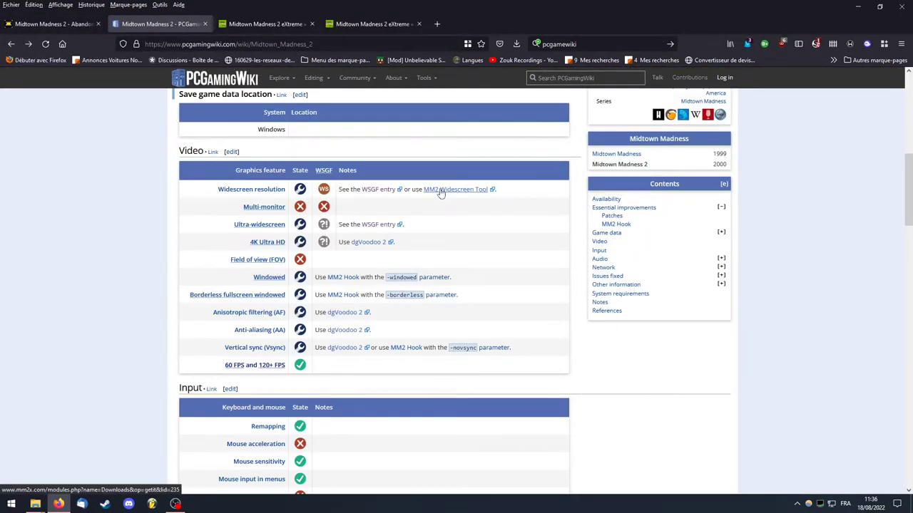
left_click(442, 190)
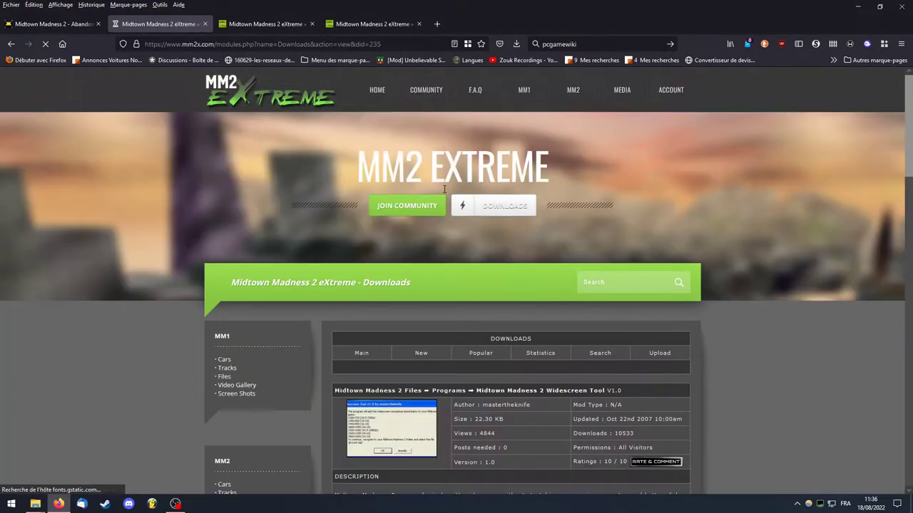
scroll(409, 253, "down", 2)
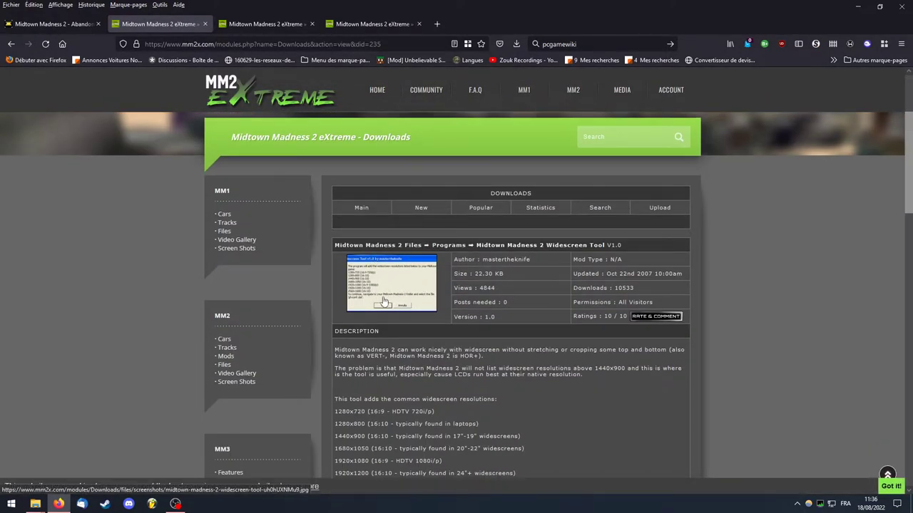
scroll(374, 292, "down", 2)
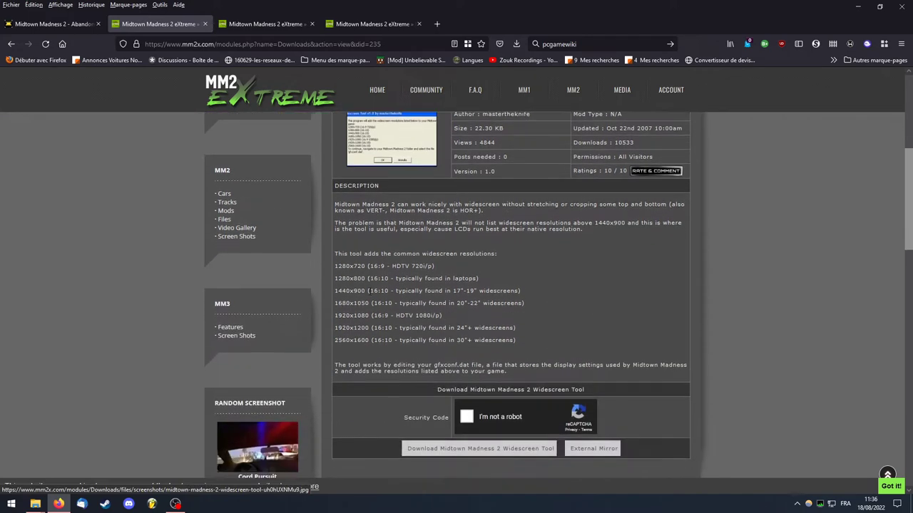
Complete the palm-tree reCAPTCHA check and download the Midtown Madness 2 Widescreen Tool
left_click(467, 418)
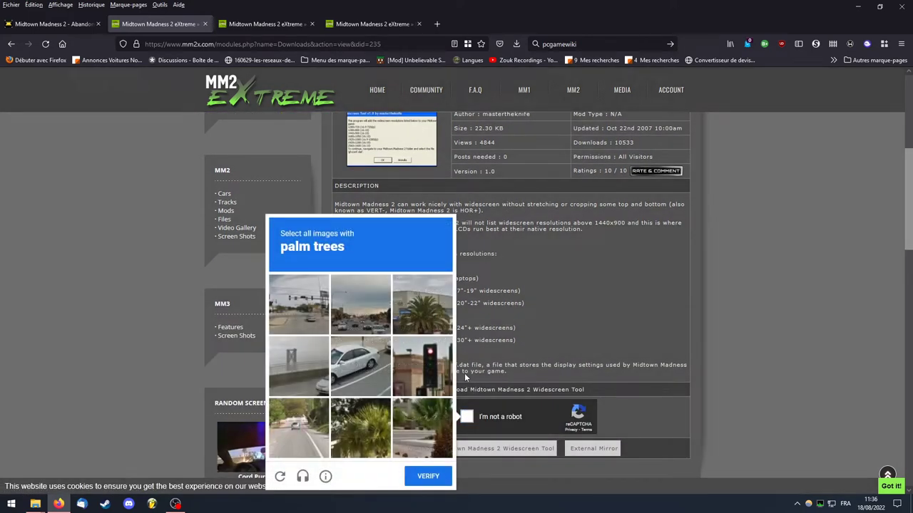
left_click(406, 316)
left_click(374, 440)
left_click(414, 439)
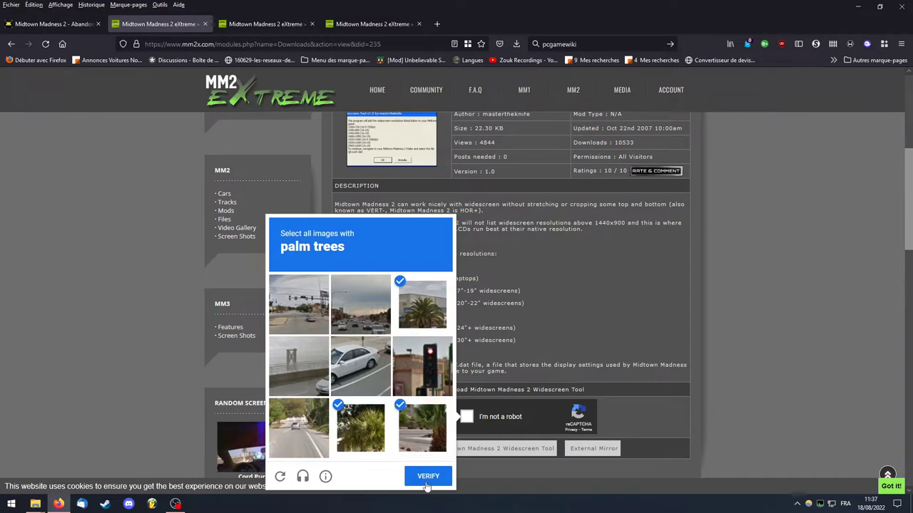
left_click(427, 482)
left_click(493, 449)
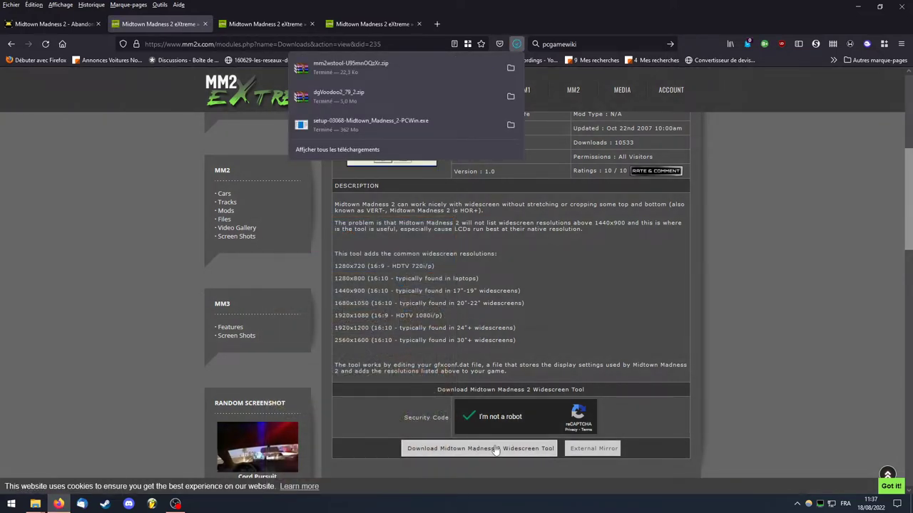
Run MM2WidescreenTool.exe from its folder in the downloads, allowing the unverified publisher and continuing past the resolution list
left_click(511, 68)
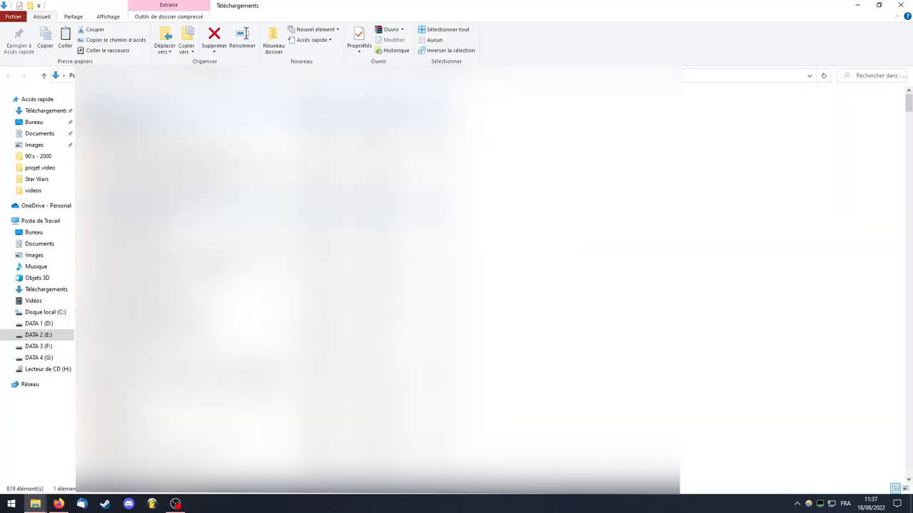
left_click_drag(909, 103, 911, 446)
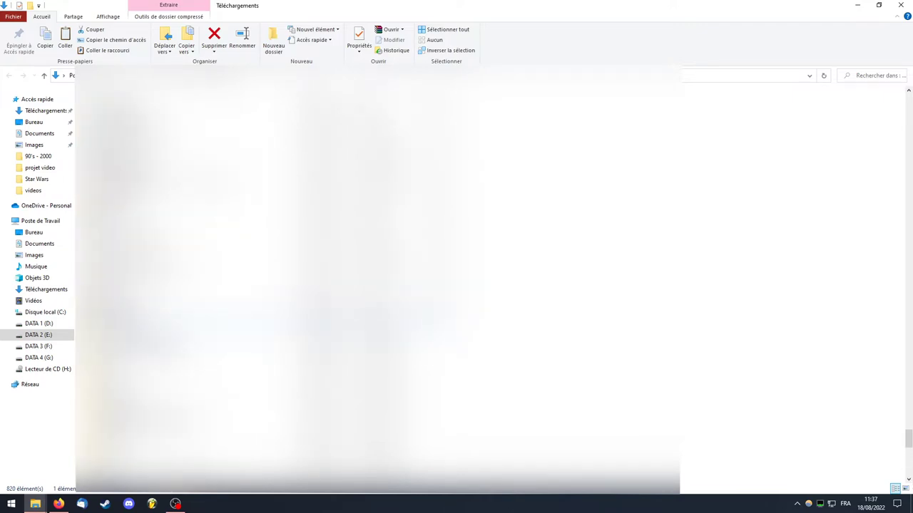
double_click(143, 108)
left_click(144, 108)
double_click(144, 107)
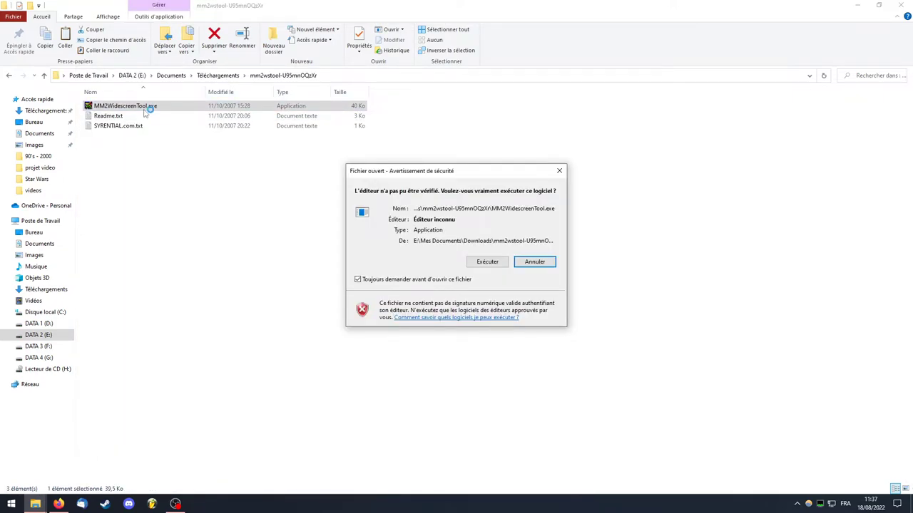
left_click(486, 262)
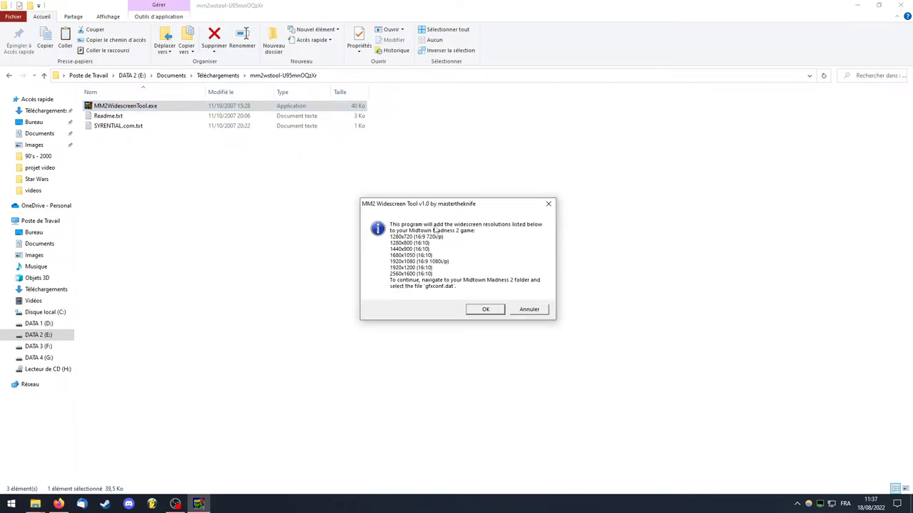
left_click(485, 309)
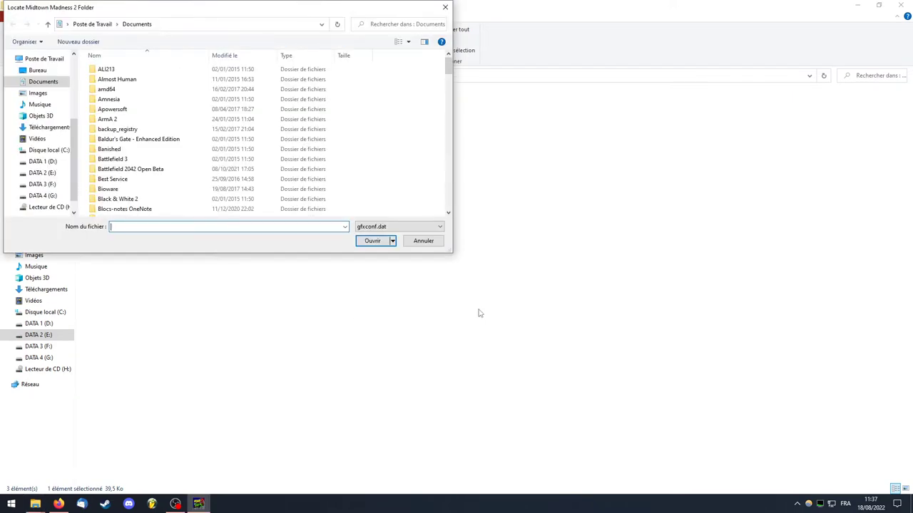
Search the Documents folder, including Microsoft Games and My Games, for the Midtown Madness 2 folder
left_click_drag(329, 11, 538, 118)
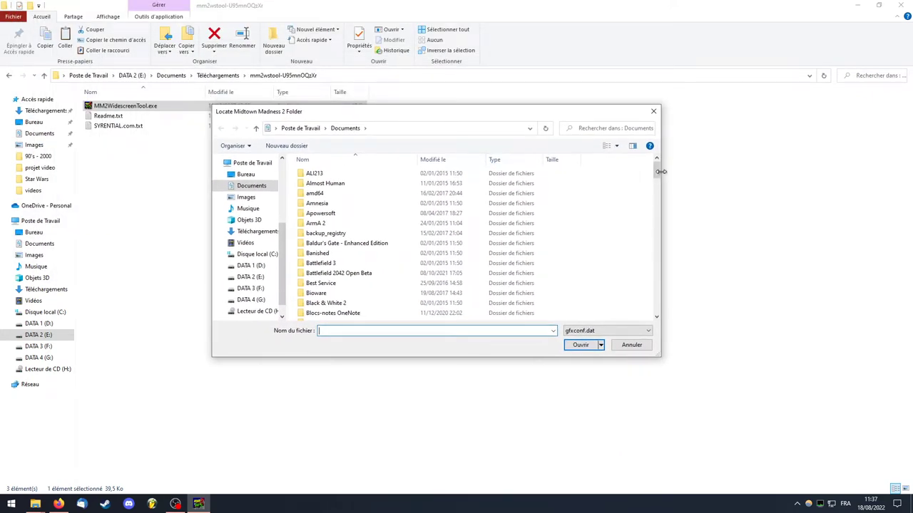
left_click_drag(661, 173, 657, 239)
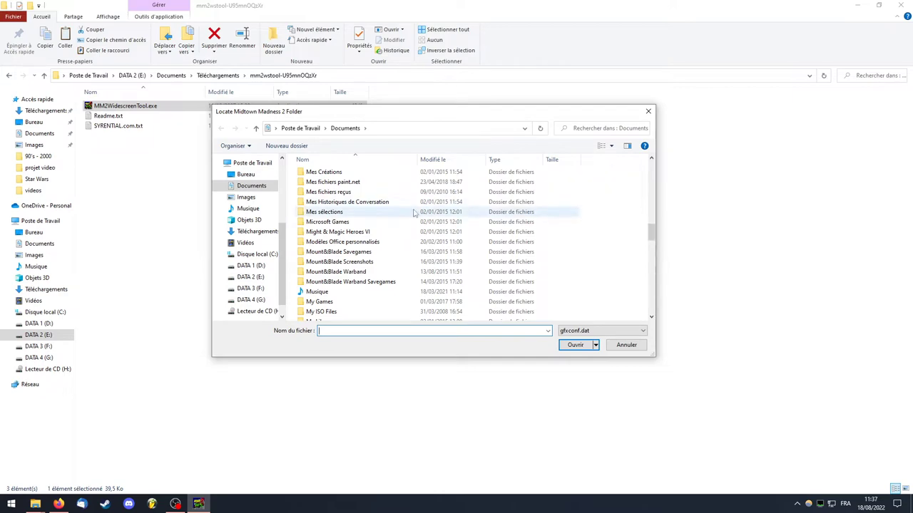
double_click(332, 222)
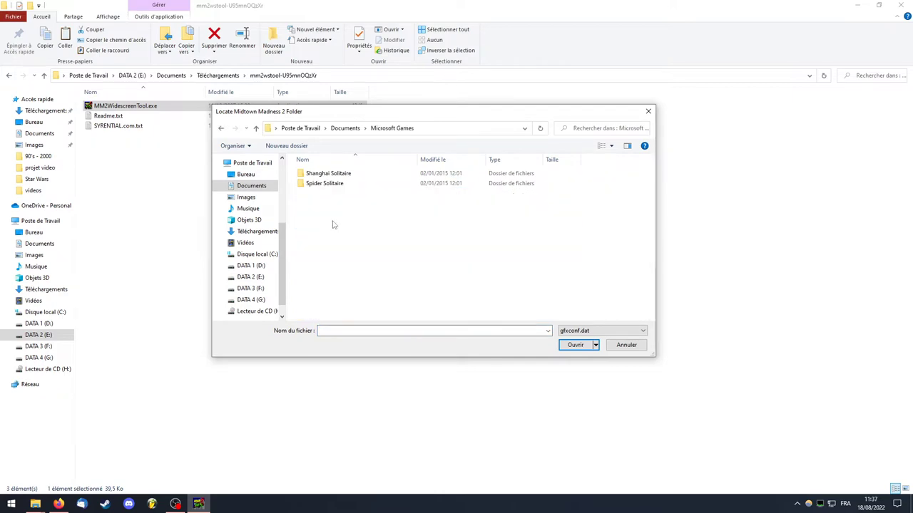
left_click(221, 128)
scroll(403, 230, "down", 4)
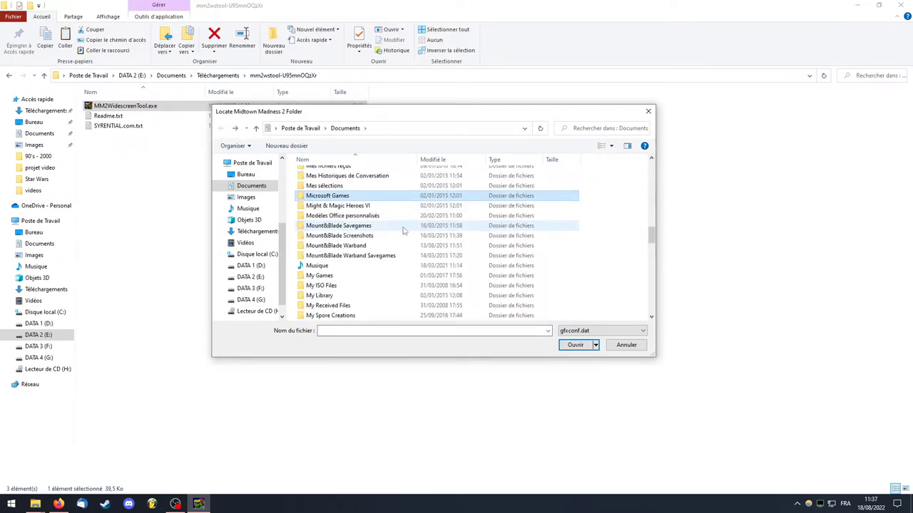
scroll(404, 230, "down", 1)
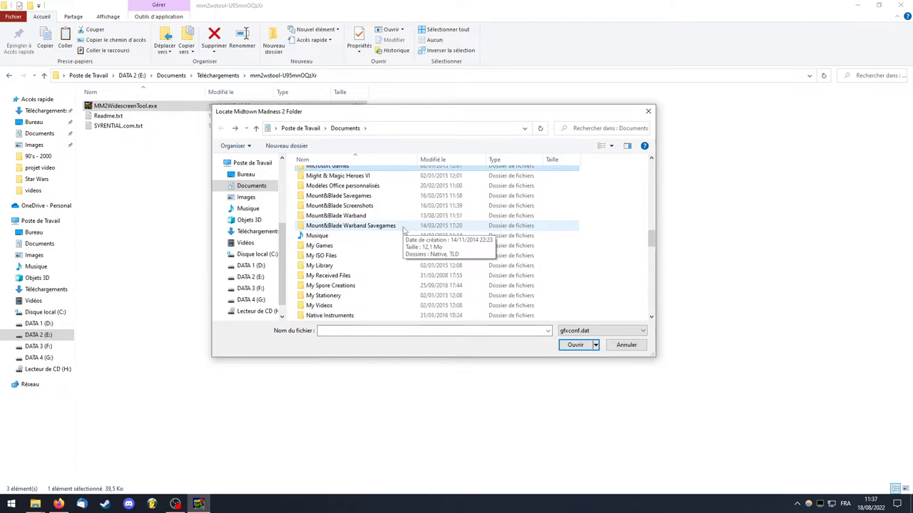
double_click(362, 250)
scroll(364, 251, "down", 10)
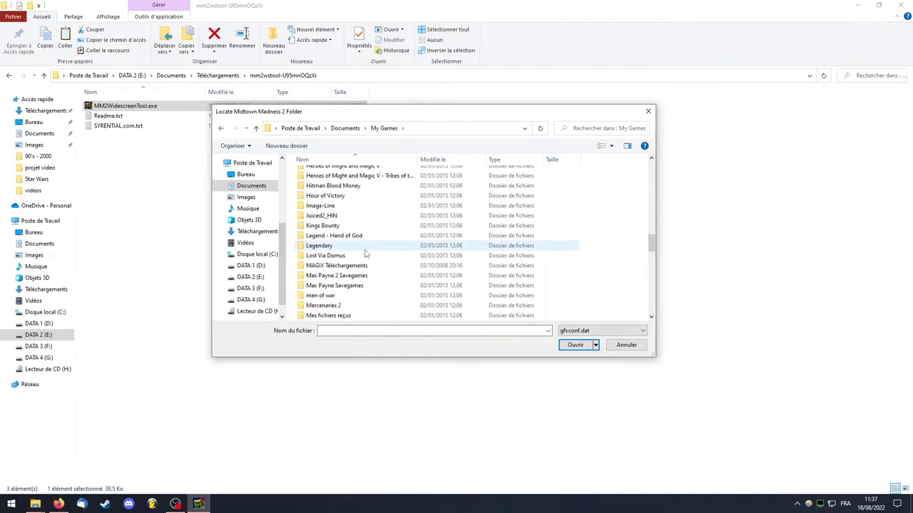
scroll(365, 253, "down", 3)
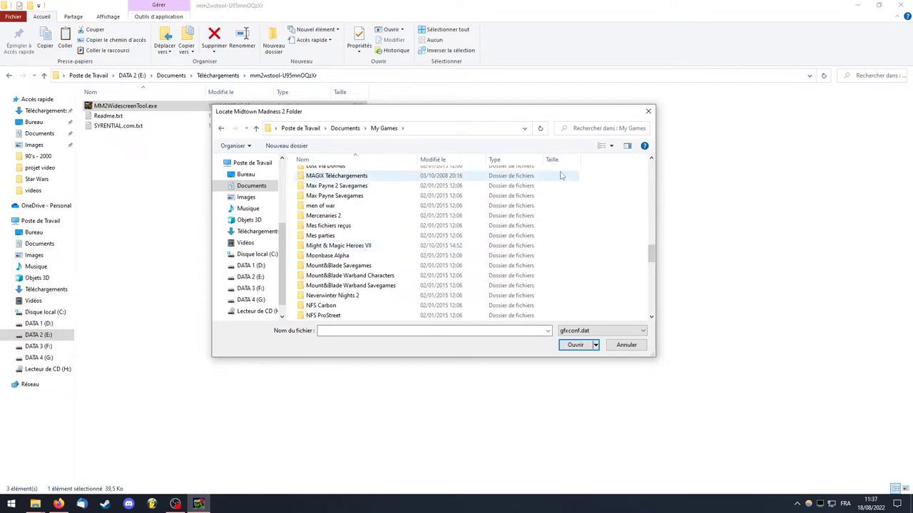
left_click(221, 130)
scroll(397, 250, "down", 4)
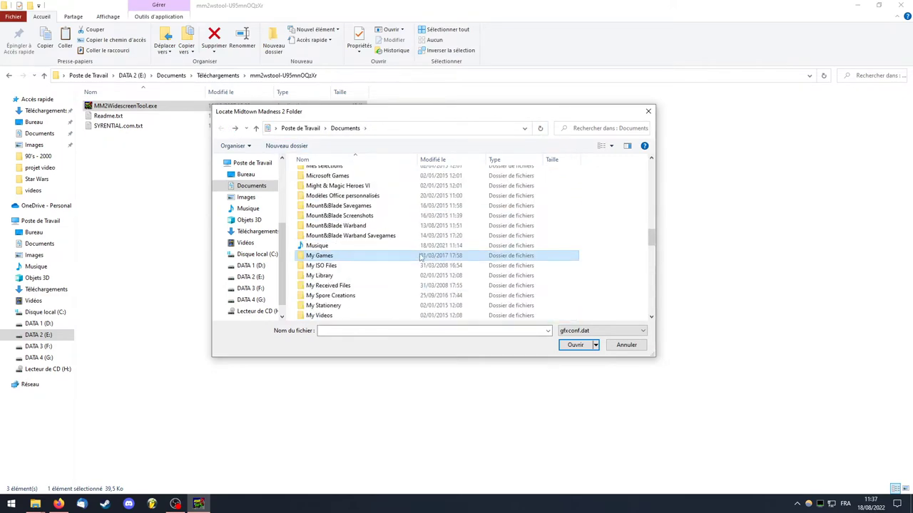
scroll(397, 250, "down", 10)
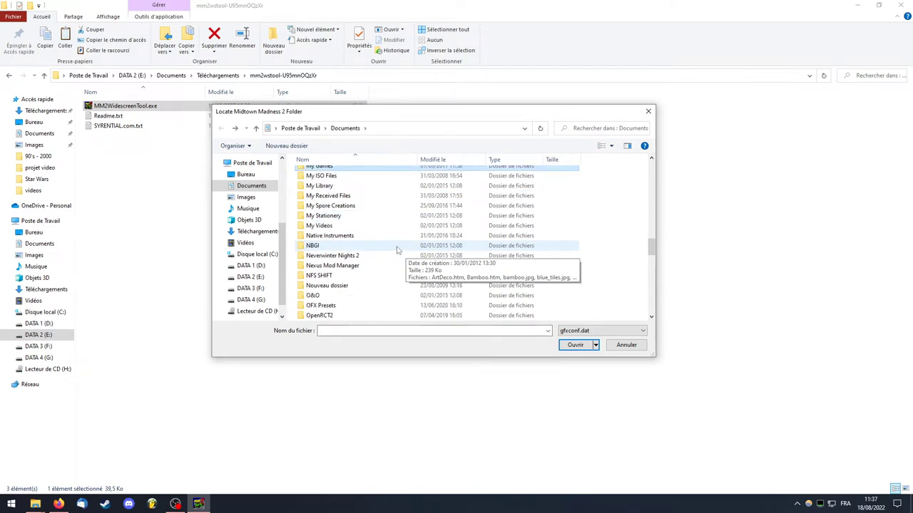
scroll(400, 248, "down", 6)
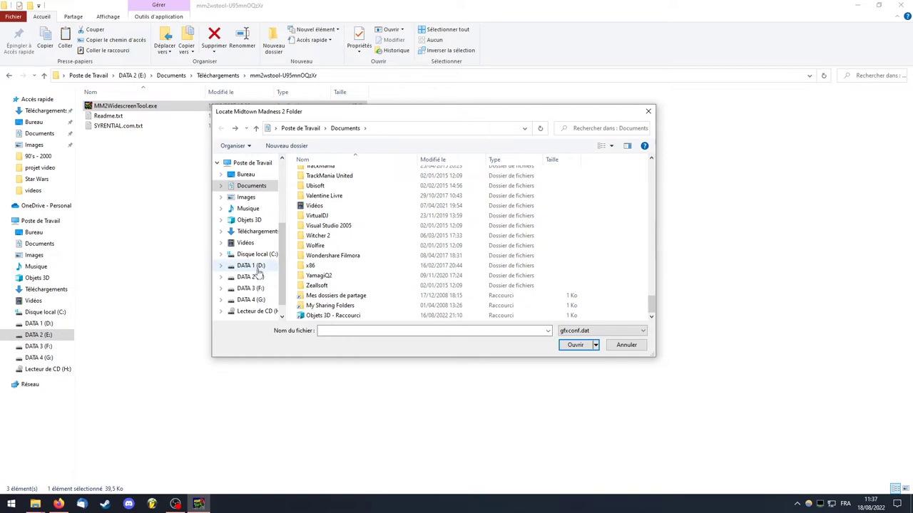
Apply the widescreen resolutions to gfxconf.dat in C:\Jeux\ABWFR\MidtownMadness2 and dismiss the completion notice
left_click(255, 254)
double_click(314, 263)
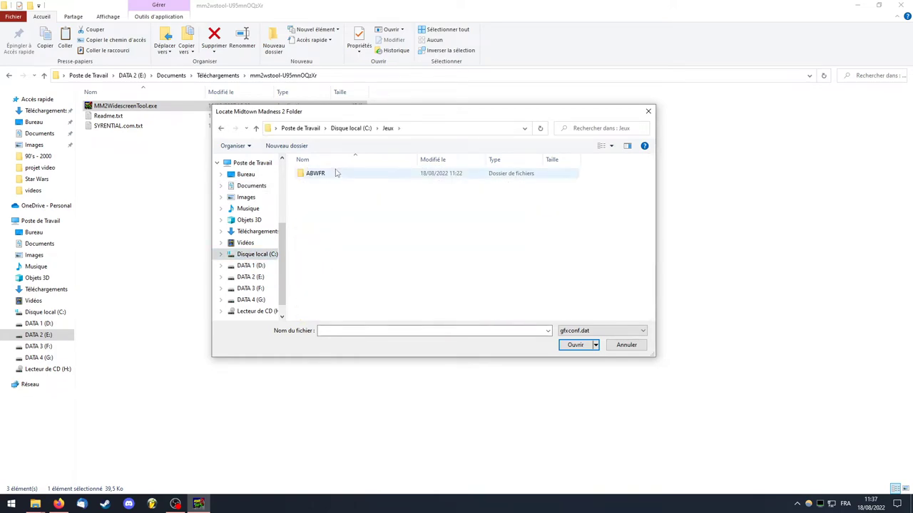
double_click(335, 173)
double_click(339, 174)
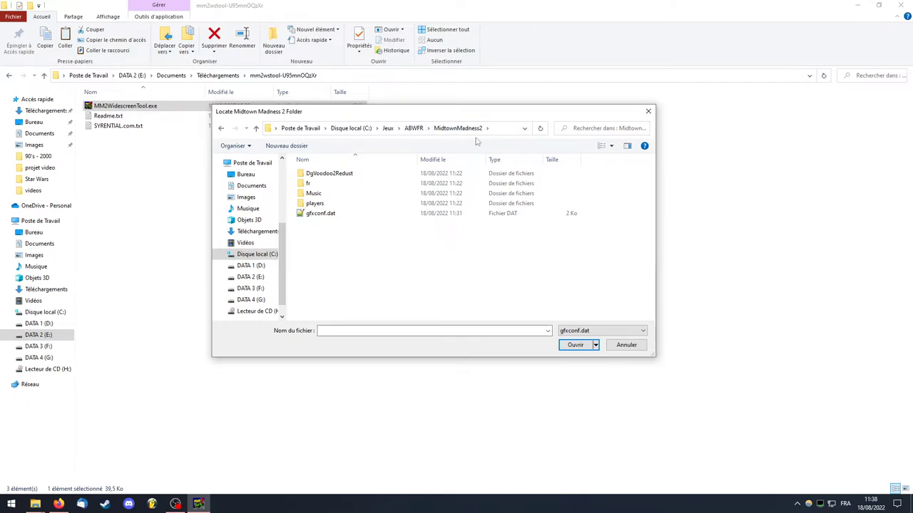
left_click(328, 215)
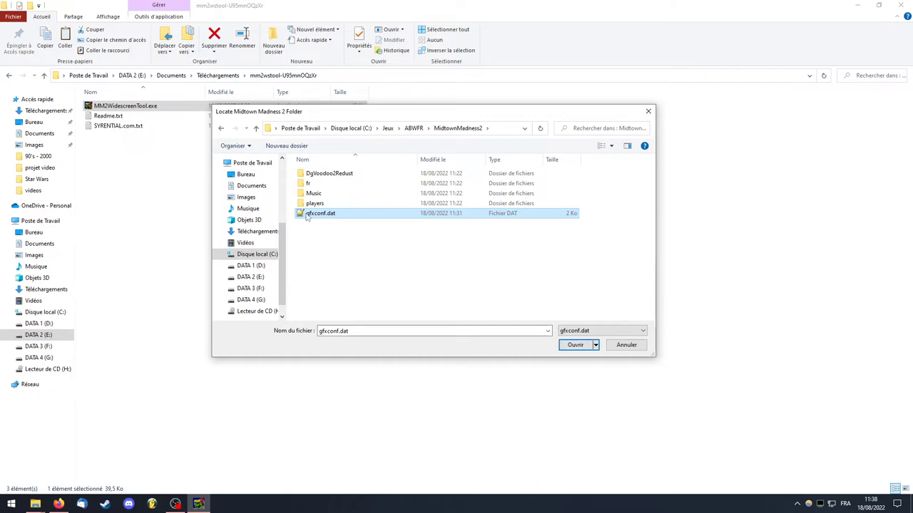
left_click(575, 345)
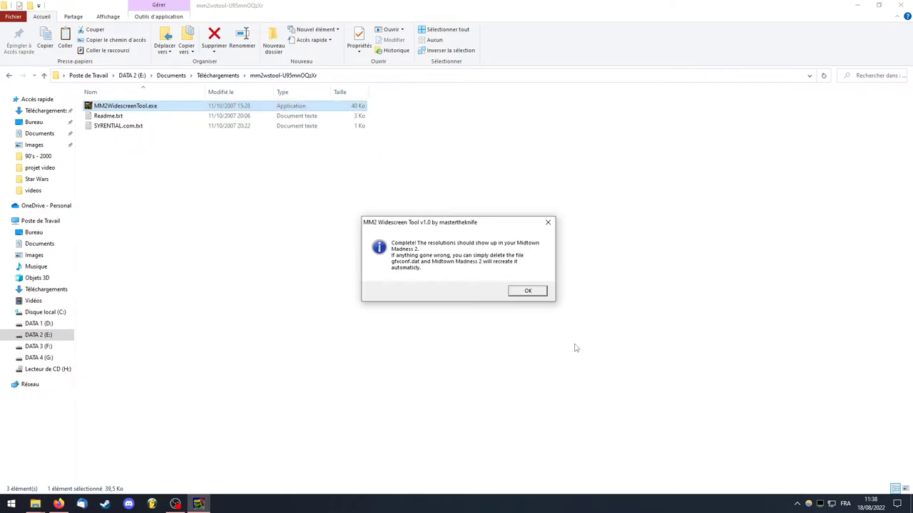
left_click(534, 291)
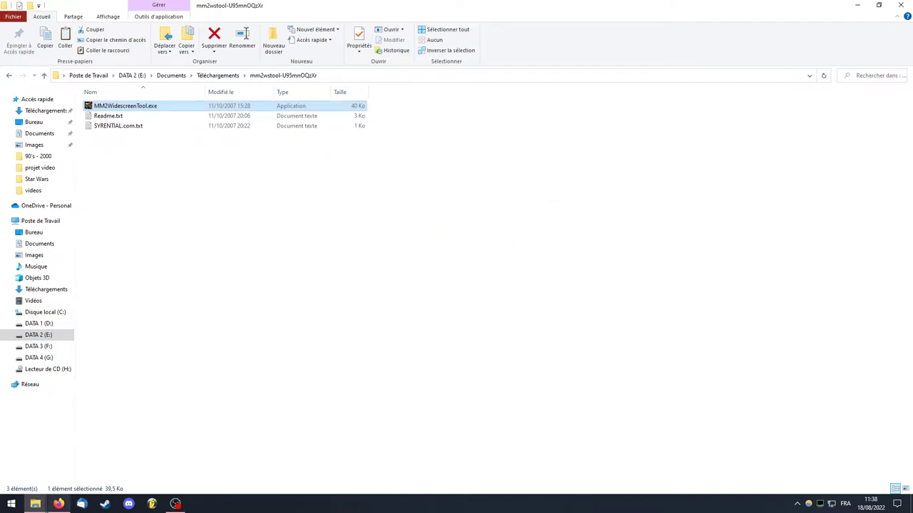
Switch back to the browser, return to the PCGamingWiki Video table and highlight the -windowed parameter of MM2 Hook
left_click(55, 489)
left_click(36, 24)
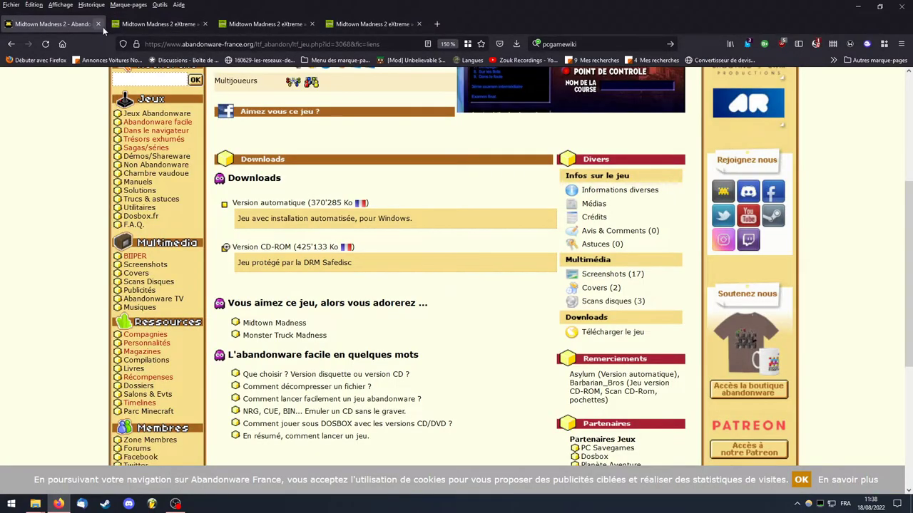
key("ctrl+Tab")
left_click(11, 43)
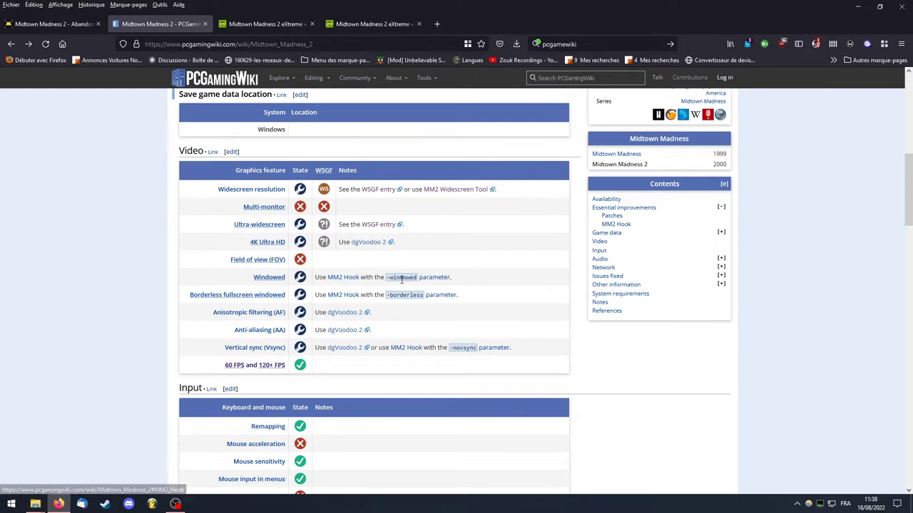
left_click_drag(386, 278, 418, 280)
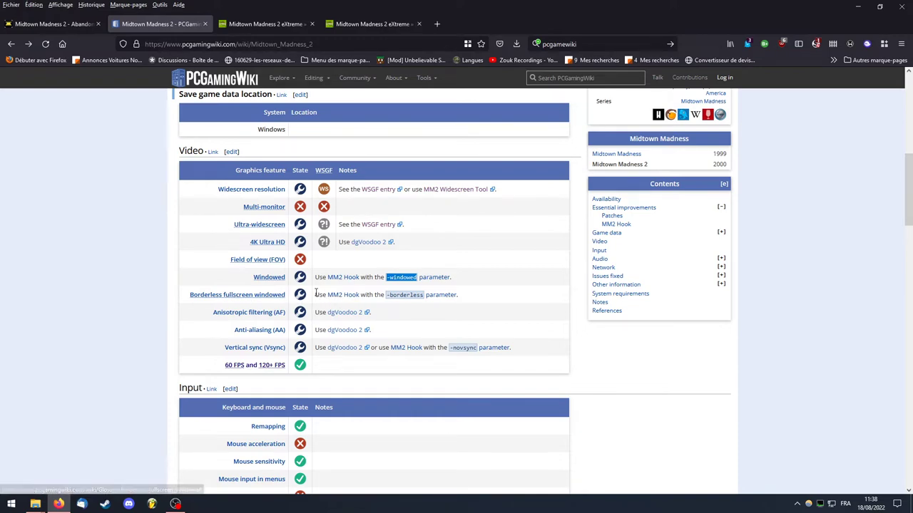
Highlight the -borderless parameter of MM2 Hook in the Borderless fullscreen windowed row of the Video table
left_click_drag(387, 295, 426, 296)
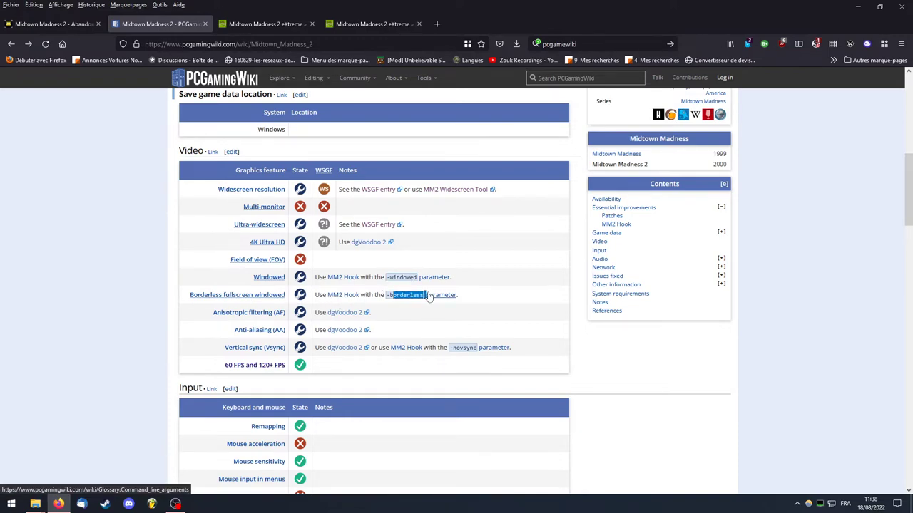
scroll(380, 332, "down", 1)
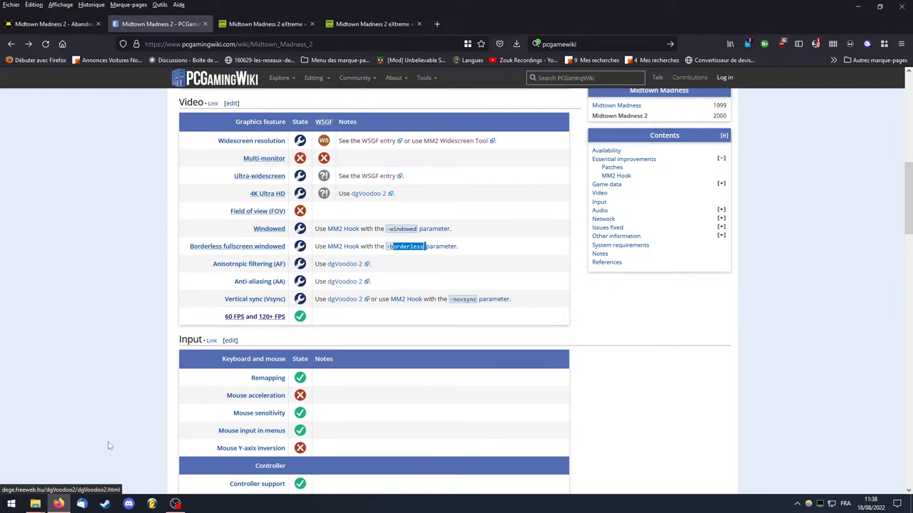
Switch to File Explorer and open the game folder C:\Jeux\ABWFR\MidtownMadness2 in the mm2wstool window
mouse_move(35, 504)
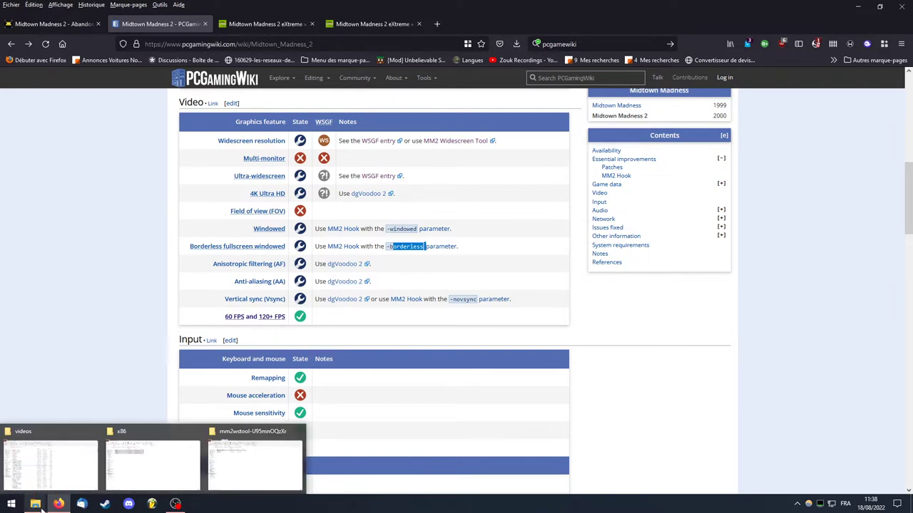
left_click(160, 467)
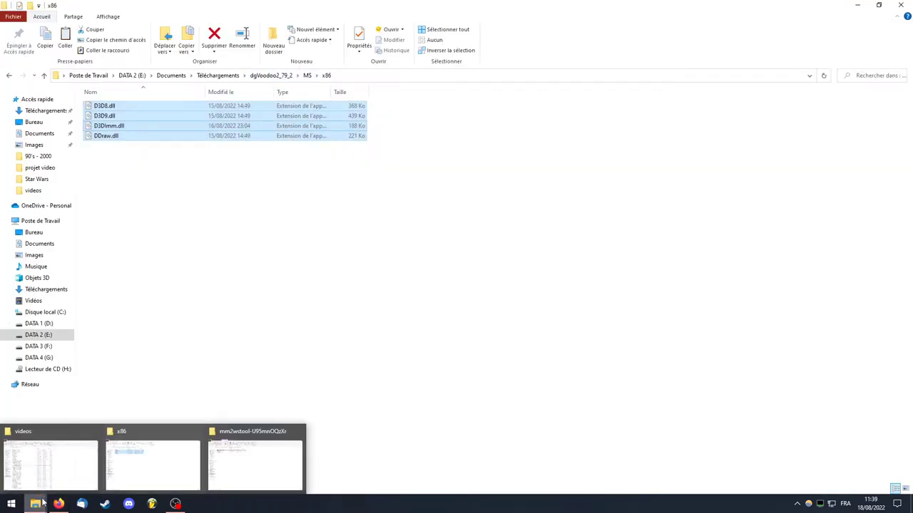
left_click(241, 482)
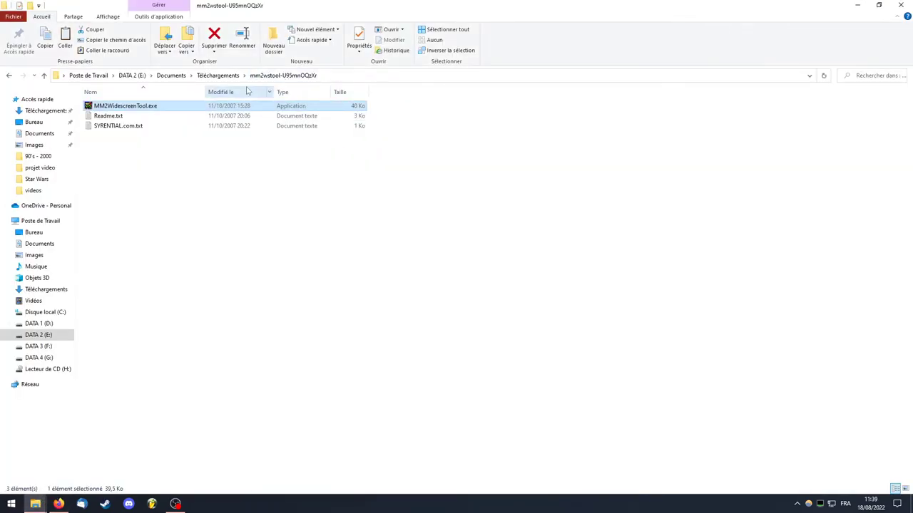
left_click(45, 312)
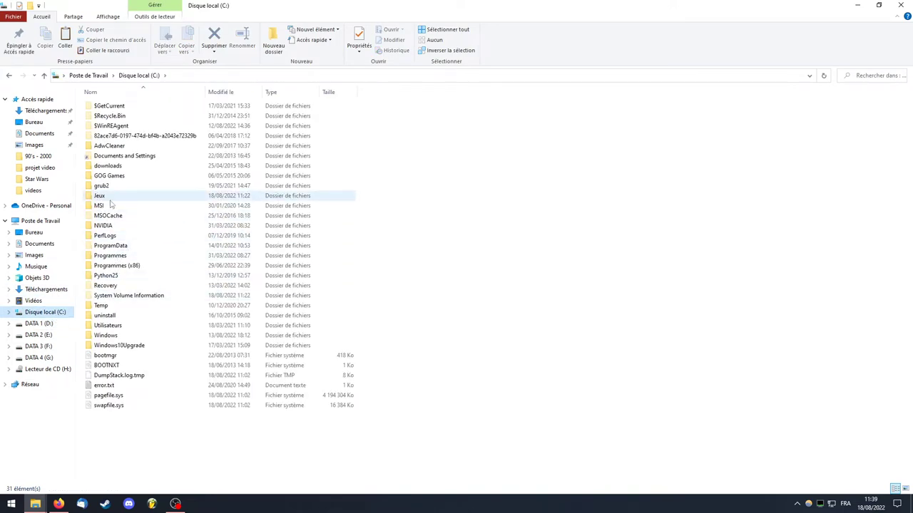
double_click(105, 197)
double_click(114, 107)
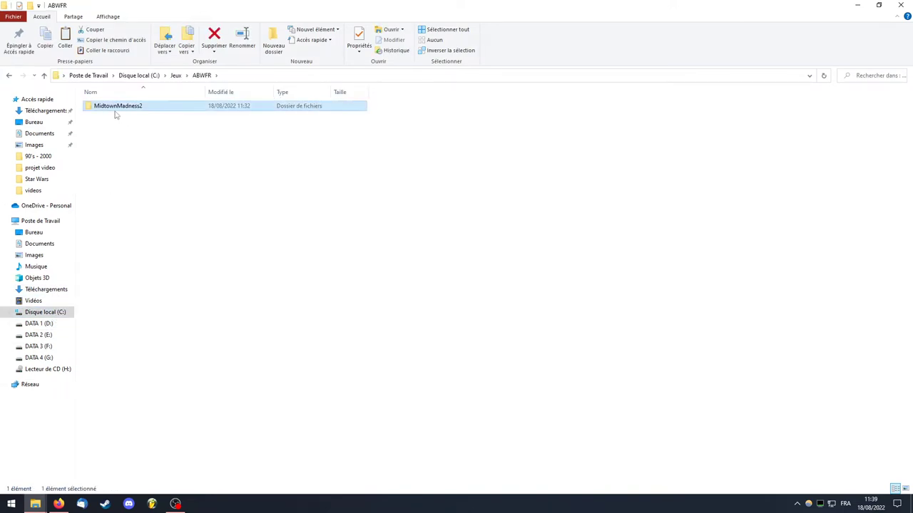
double_click(114, 106)
right_click(115, 112)
left_click(528, 242)
scroll(189, 285, "down", 1)
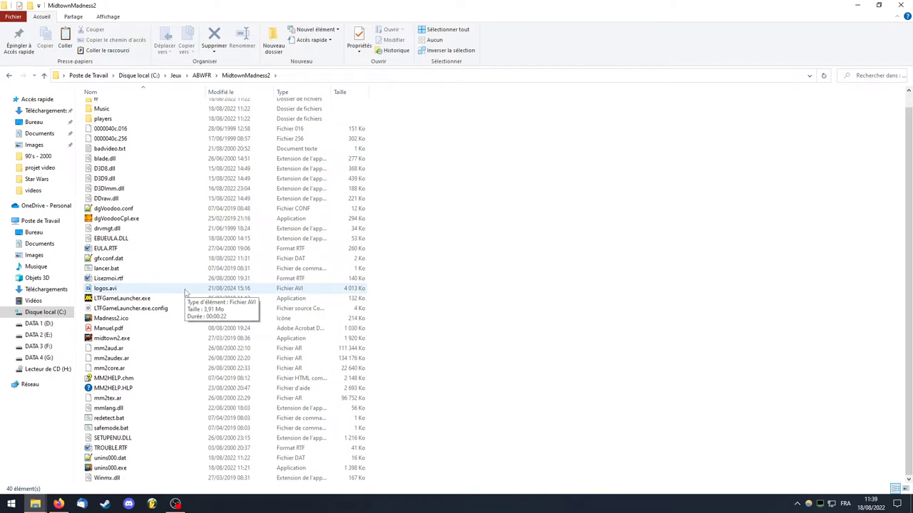
Open dgVoodooCpl.exe, view the Glide antialiasing (MSAA) choices and close the control panel without changes
double_click(141, 219)
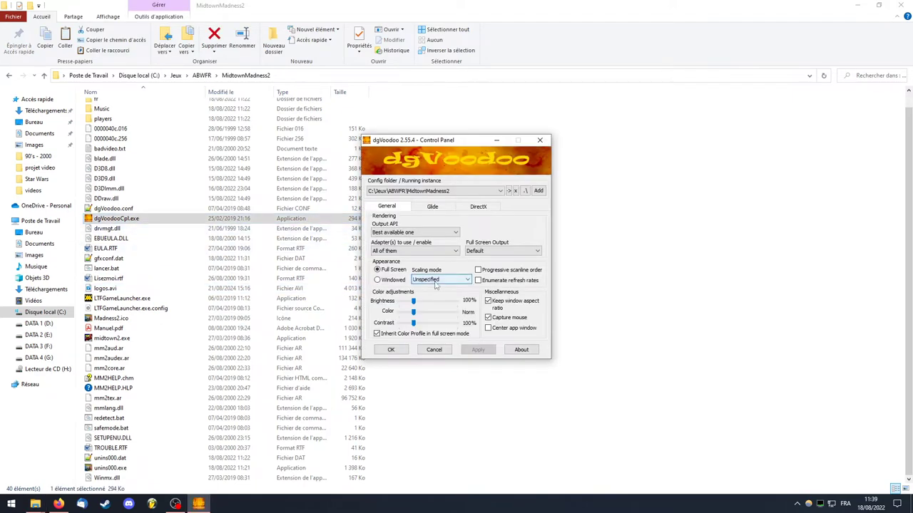
left_click(432, 207)
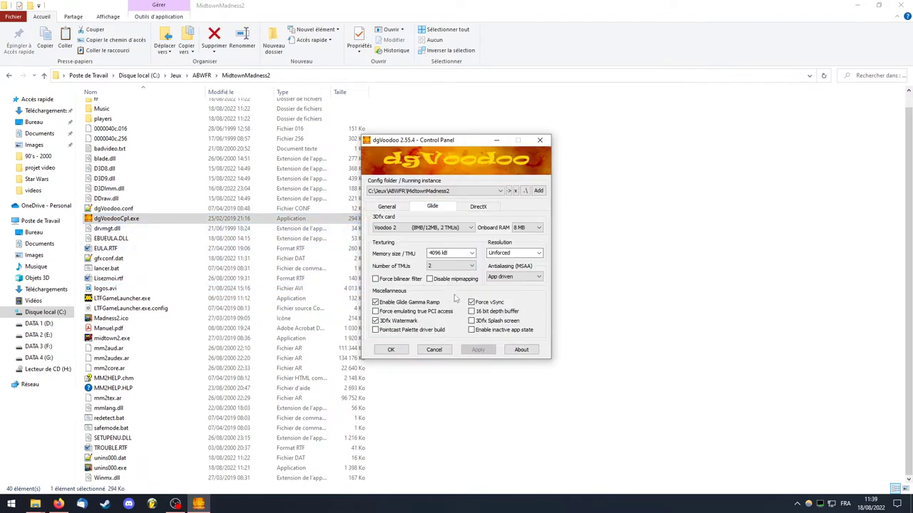
left_click(513, 277)
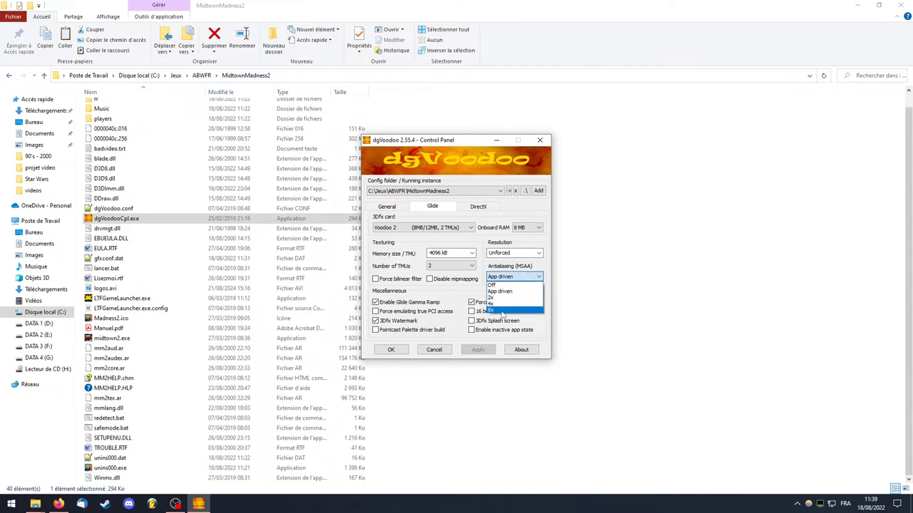
left_click(537, 143)
left_click(539, 141)
Return to the PCGamingWiki page in the browser and find the section on compatibility issues on Windows 8 and later
mouse_move(59, 504)
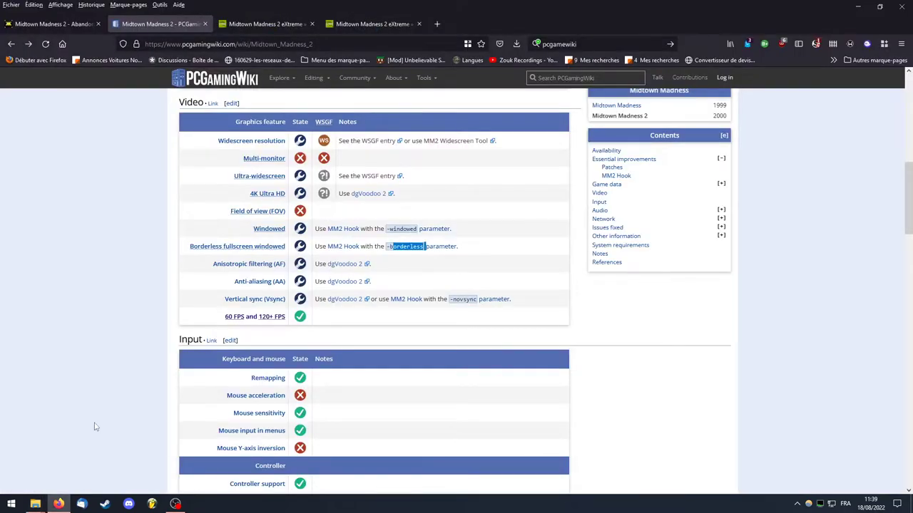
left_click(44, 457)
scroll(255, 323, "down", 8)
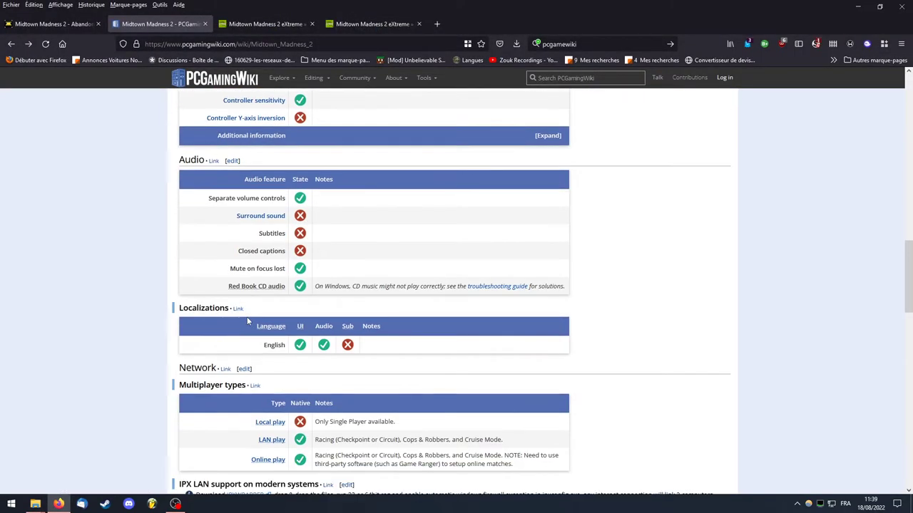
scroll(250, 325, "down", 1)
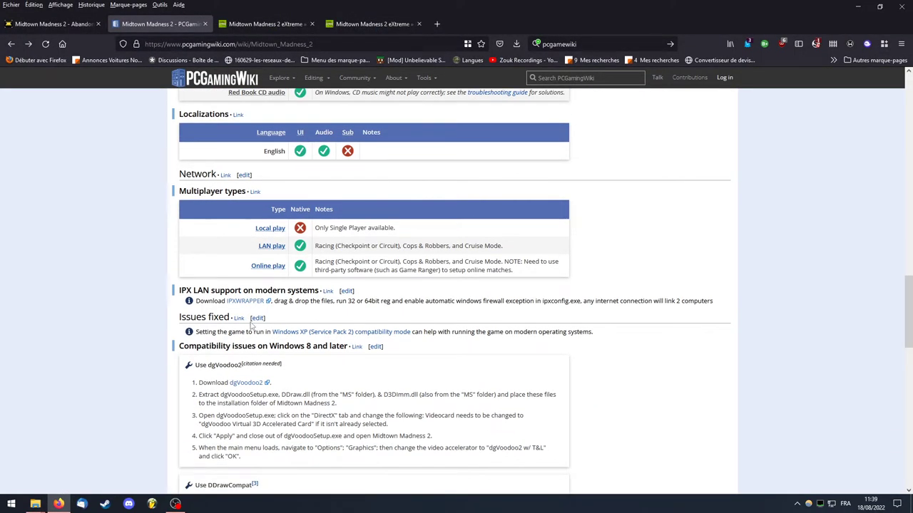
scroll(252, 325, "down", 2)
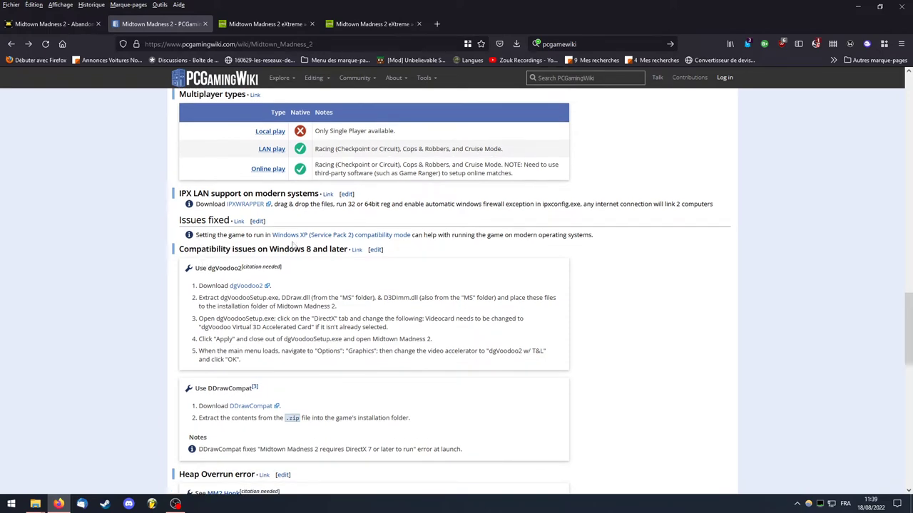
Highlight the Windows 8 and later compatibility heading and the dgVoodoo2 instructions beneath it
left_click_drag(208, 249, 346, 245)
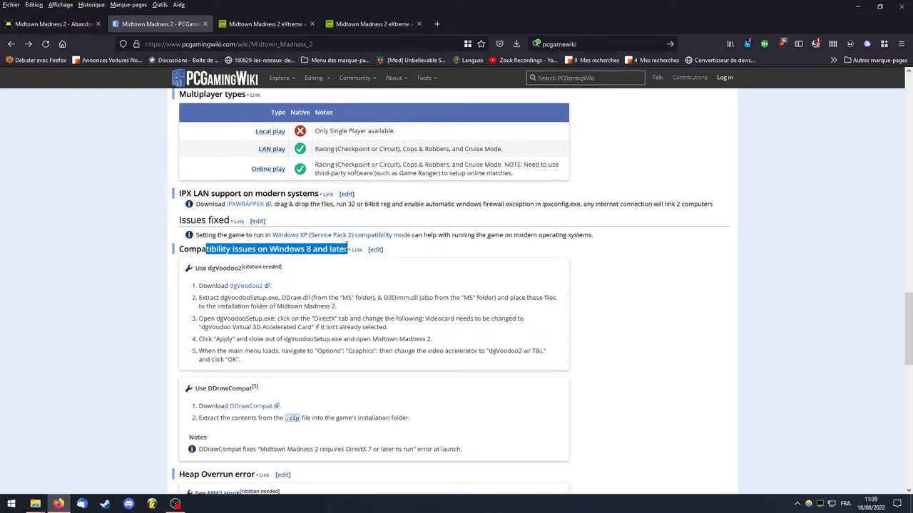
left_click_drag(177, 284, 548, 351)
left_click_drag(548, 351, 183, 279)
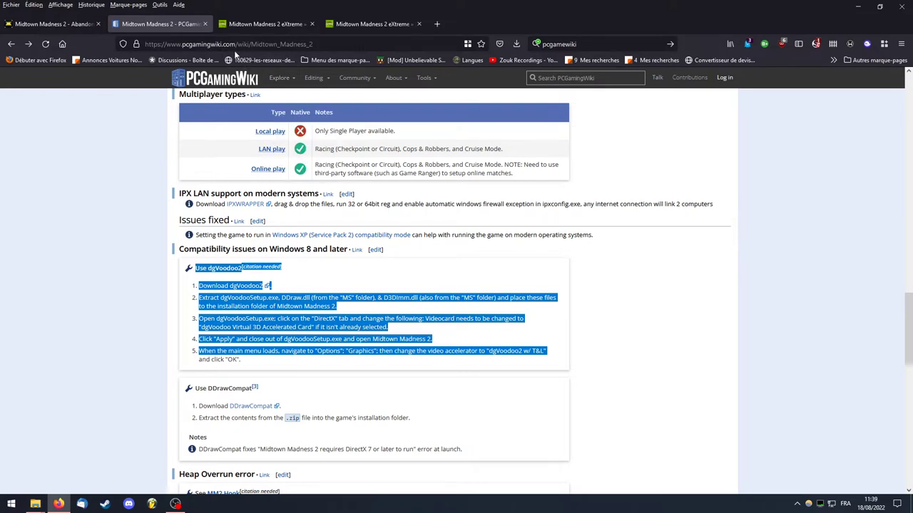
left_click(264, 297)
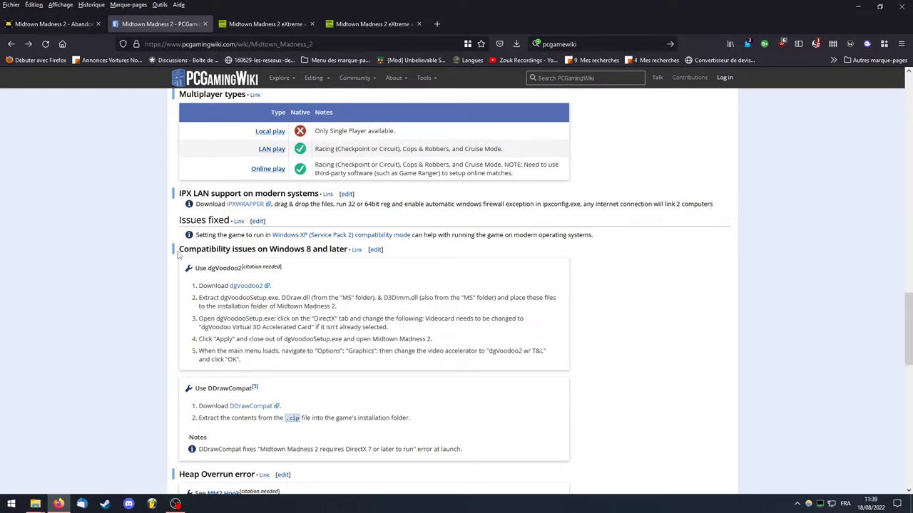
left_click_drag(178, 254, 346, 251)
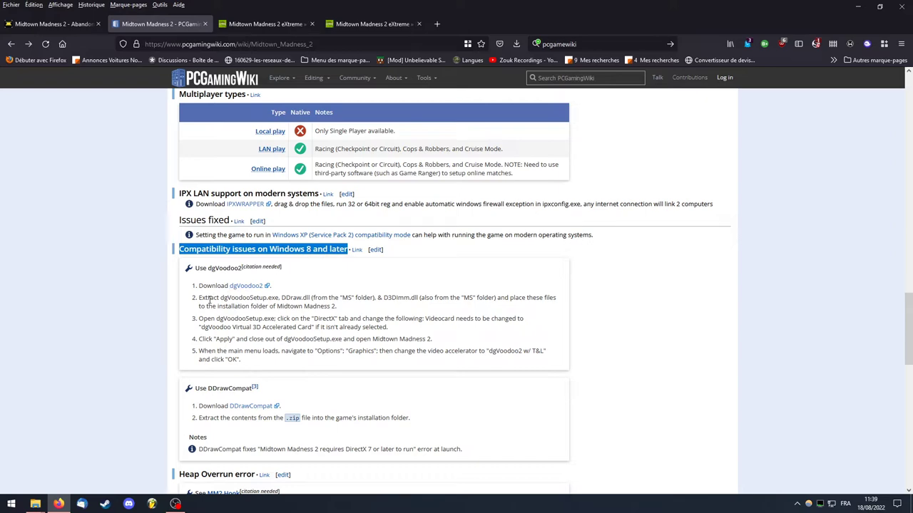
Highlight the dgVoodoo2 extraction instruction, including D3DImm.dll and the Midtown Madness 2 installation folder
left_click_drag(272, 286, 449, 298)
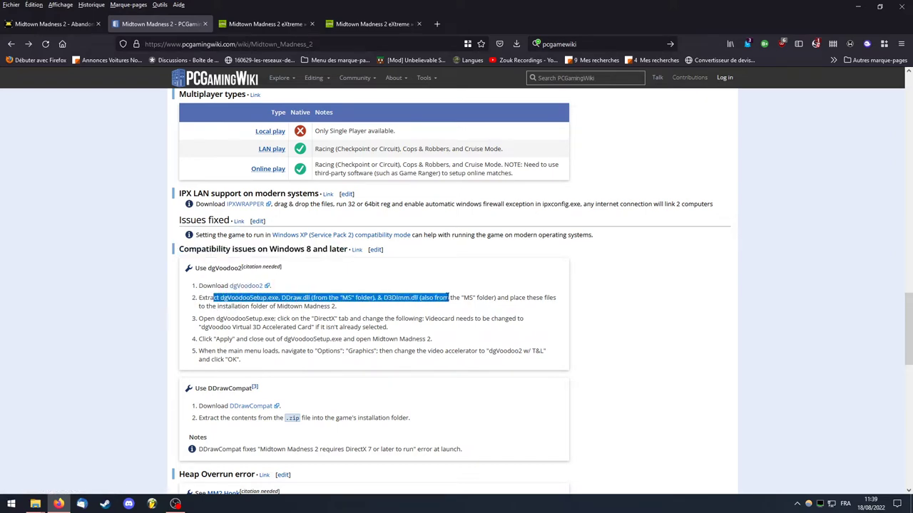
left_click_drag(383, 298, 410, 299)
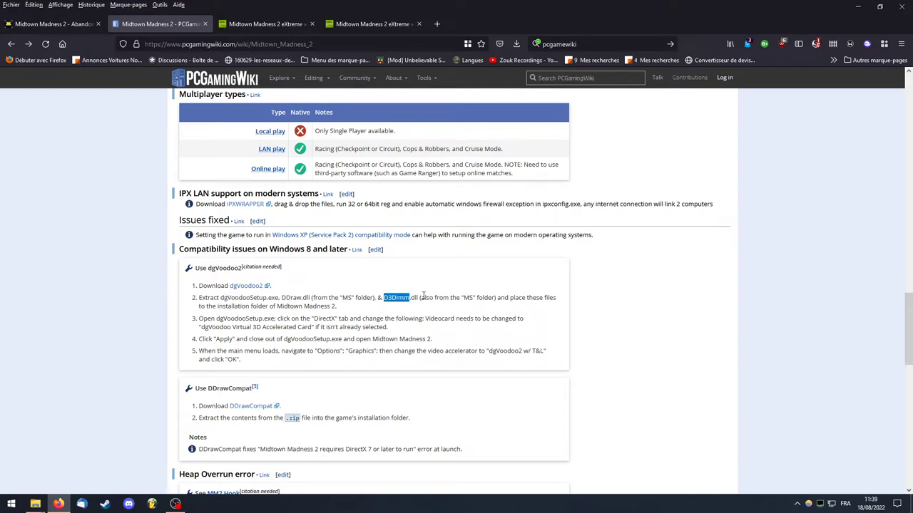
left_click_drag(232, 307, 348, 308)
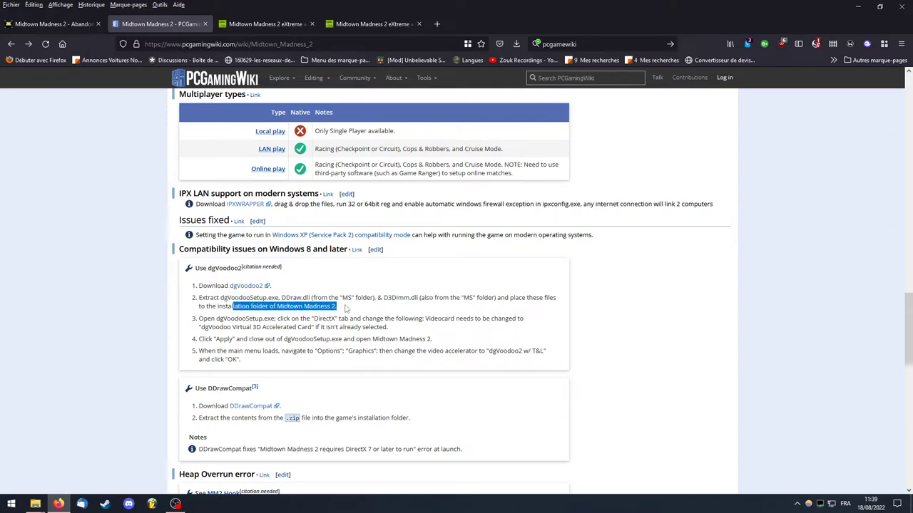
Go past the DDrawCompat fix to the Heap Overrun error section and highlight its heading
scroll(345, 305, "down", 1)
scroll(343, 304, "down", 3)
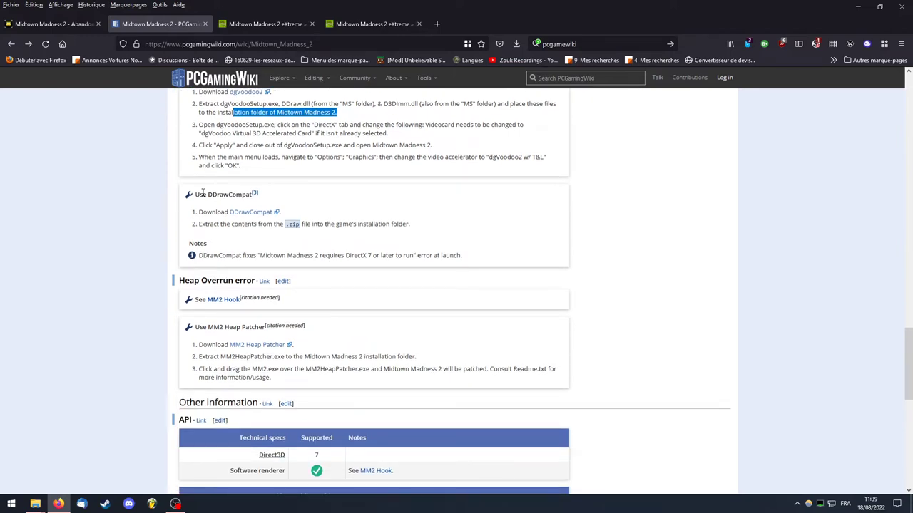
scroll(202, 193, "down", 1)
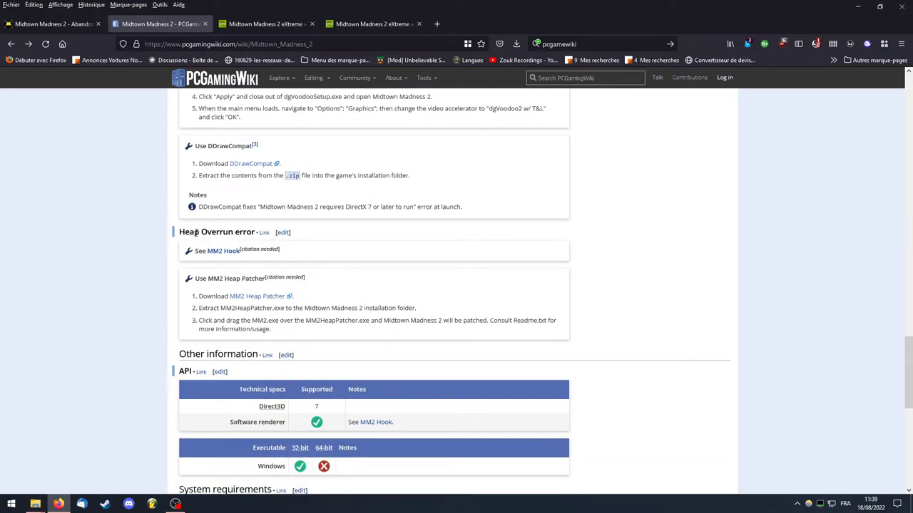
left_click_drag(196, 232, 253, 233)
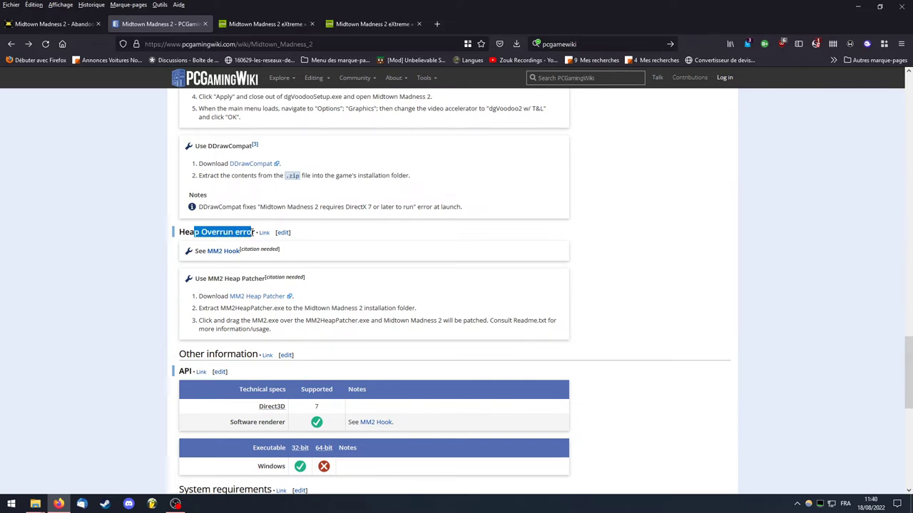
double_click(189, 232)
double_click(225, 233)
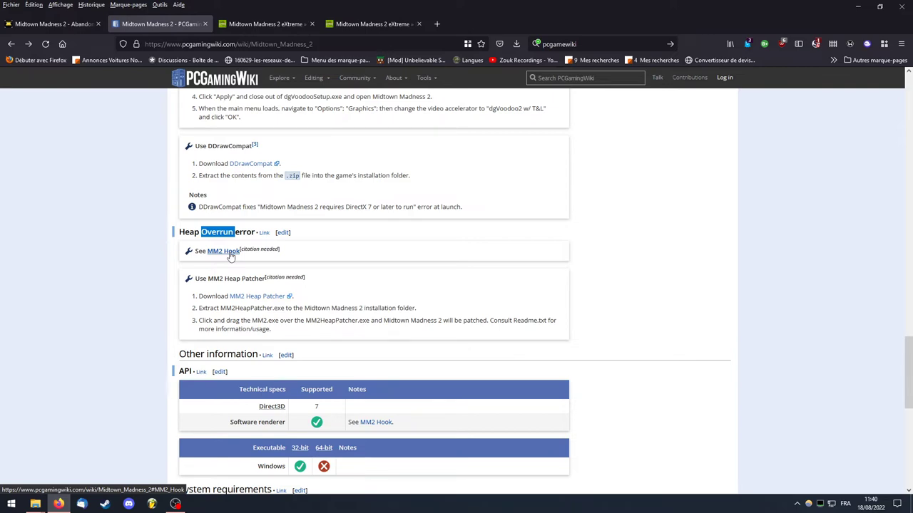
Follow the MM2 Hook link in the Heap Overrun error section and highlight the description of its fixes
left_click(216, 255)
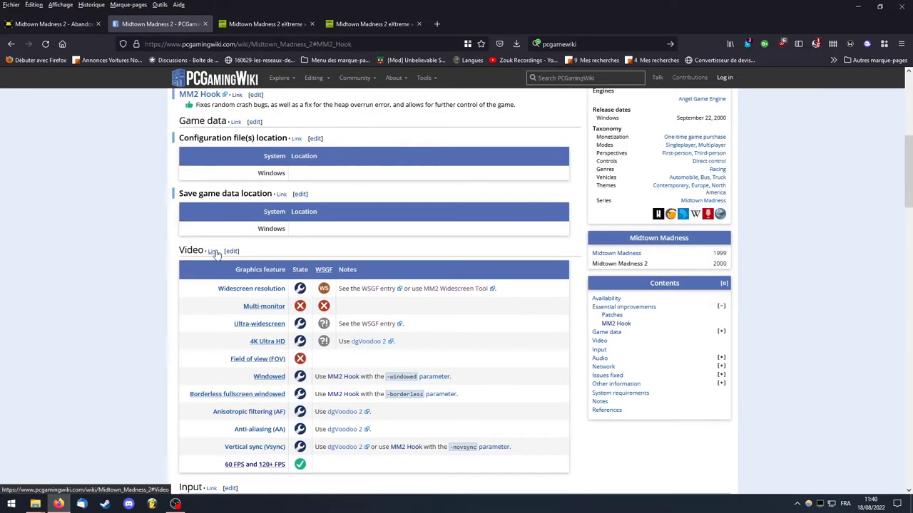
scroll(218, 236, "up", 2)
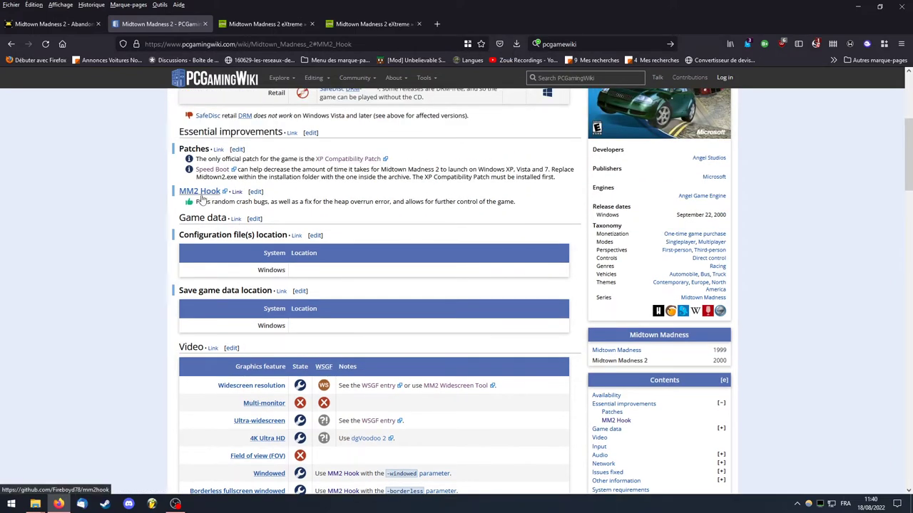
left_click_drag(221, 202, 431, 202)
left_click(414, 201)
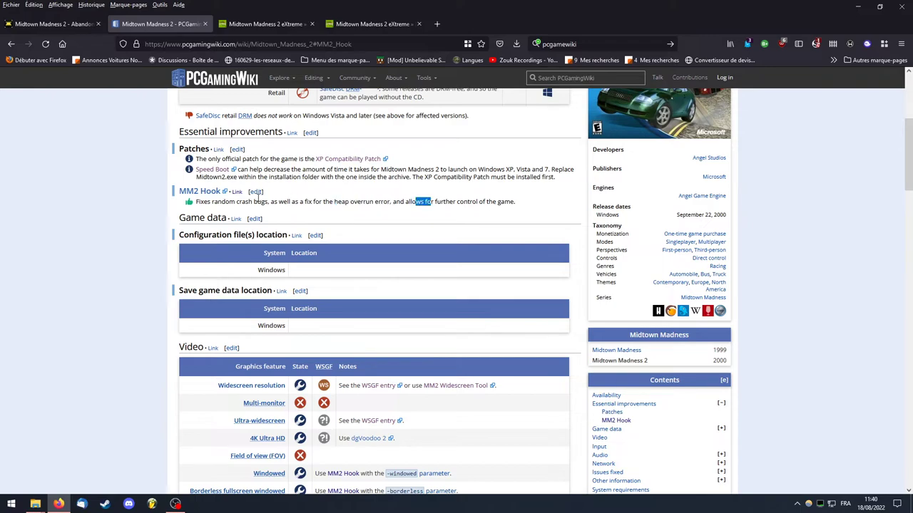
Open the MM2 Hook GitHub repository from the wiki and highlight its web address
left_click(196, 193)
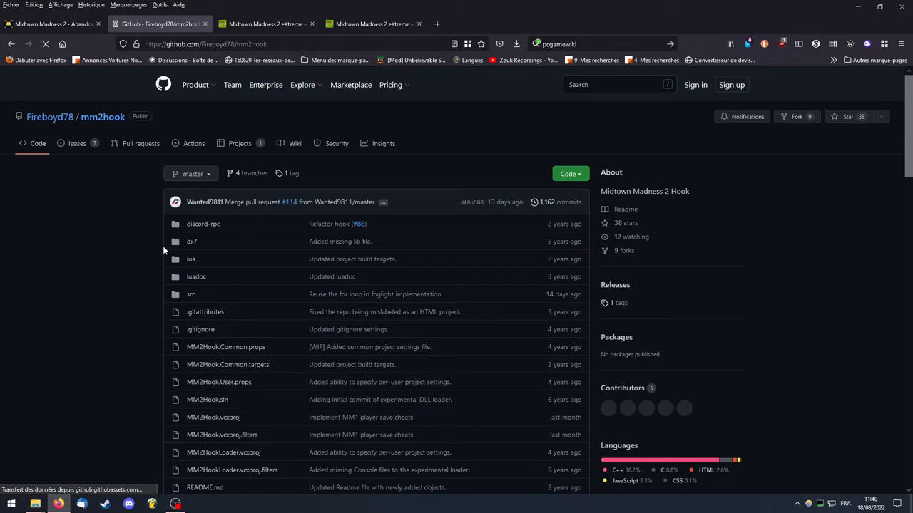
left_click_drag(169, 44, 268, 44)
left_click(390, 244)
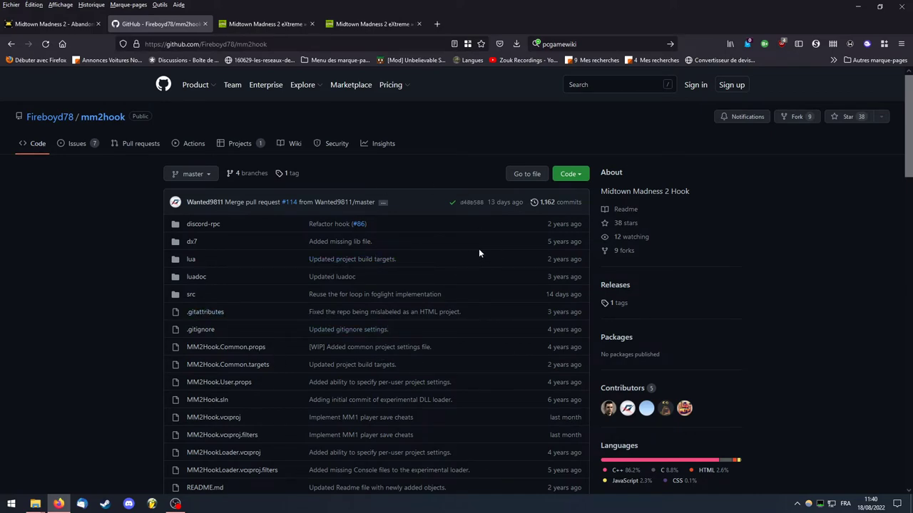
Find the Installation section of the mm2hook README and highlight the instruction to grab the latest version
scroll(474, 255, "down", 5)
scroll(469, 259, "down", 4)
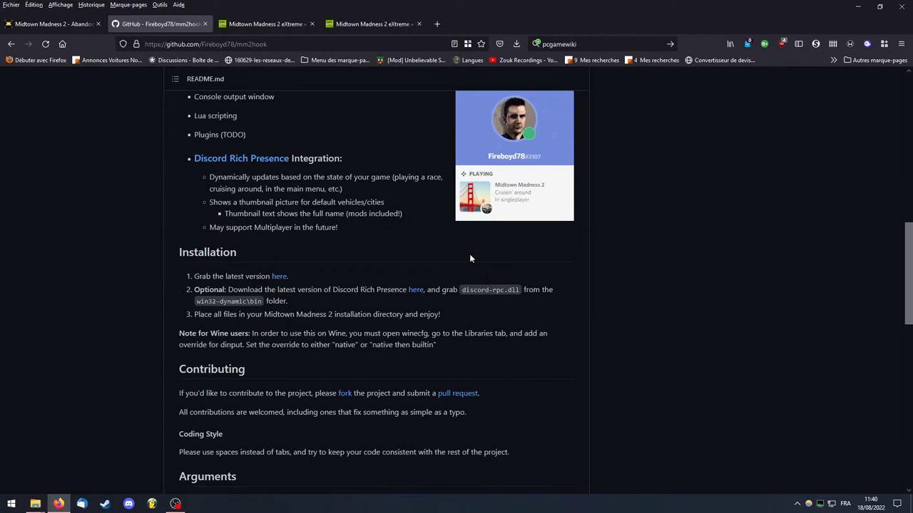
scroll(478, 285, "up", 2)
scroll(209, 250, "up", 15)
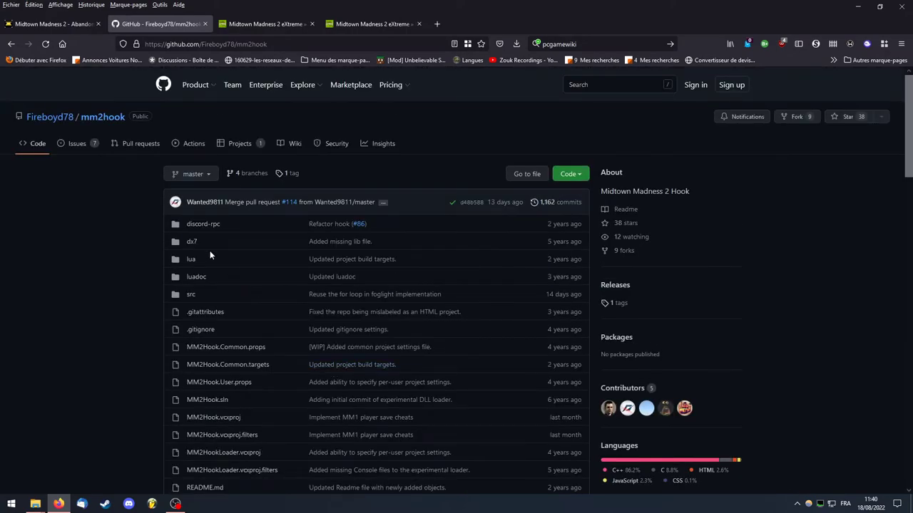
scroll(210, 250, "down", 15)
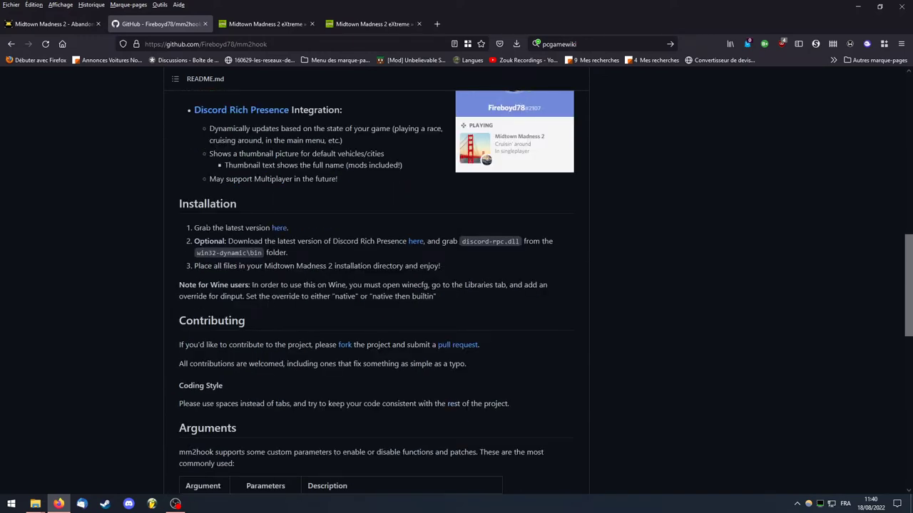
left_click_drag(205, 227, 270, 227)
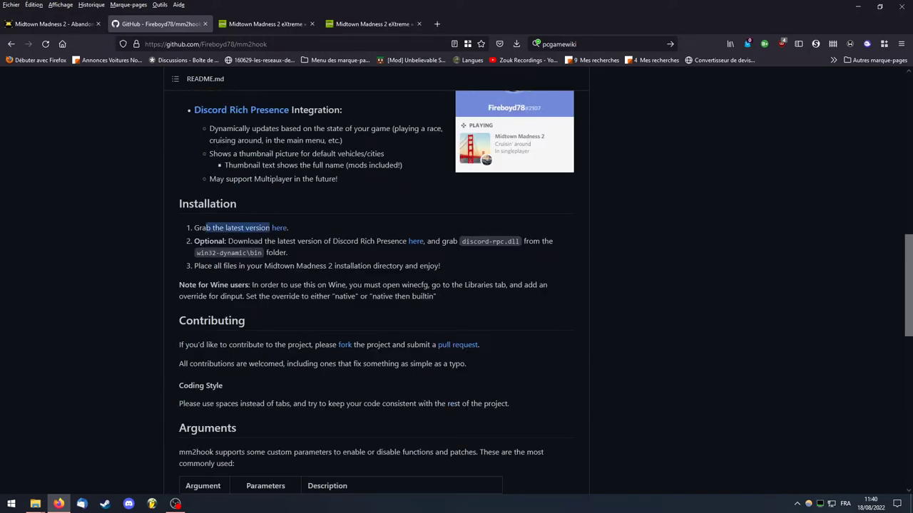
Open the latest MM2 Hook build from the README, start downloading bin\mm2hook.zip, and cancel the download
left_click(278, 229)
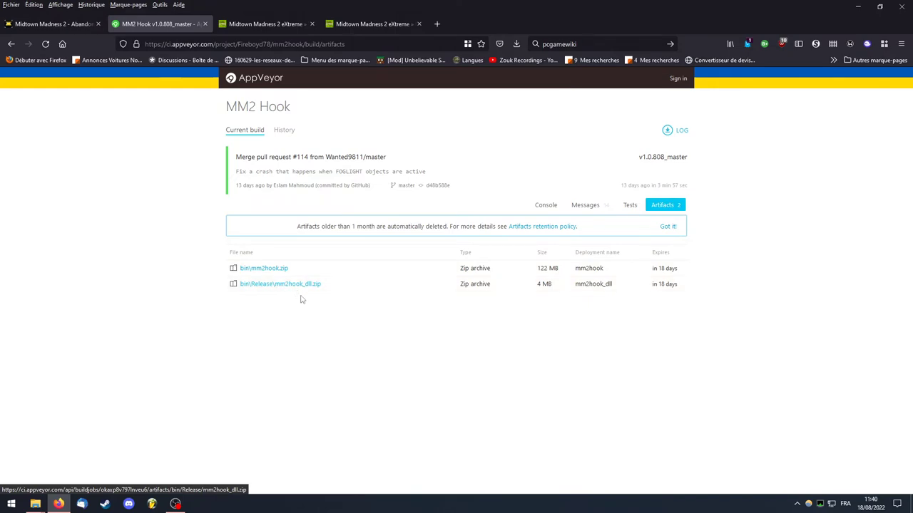
left_click(268, 273)
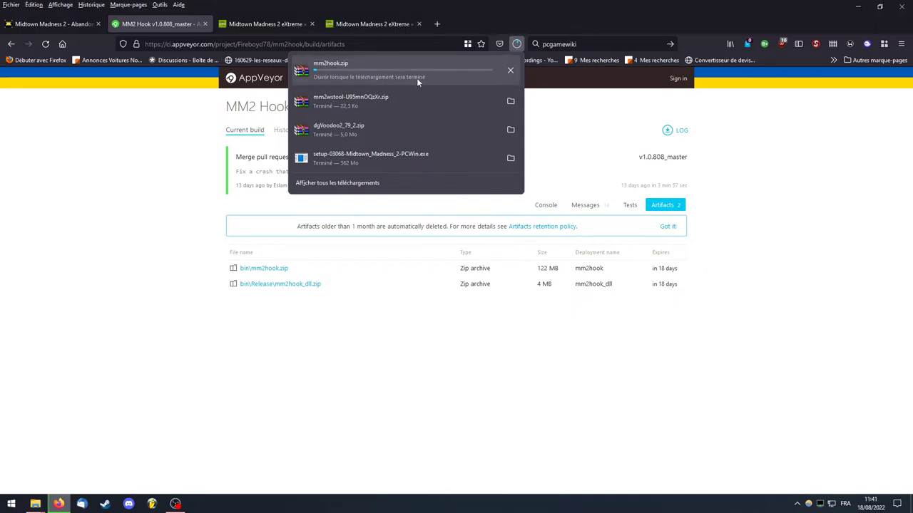
left_click(517, 70)
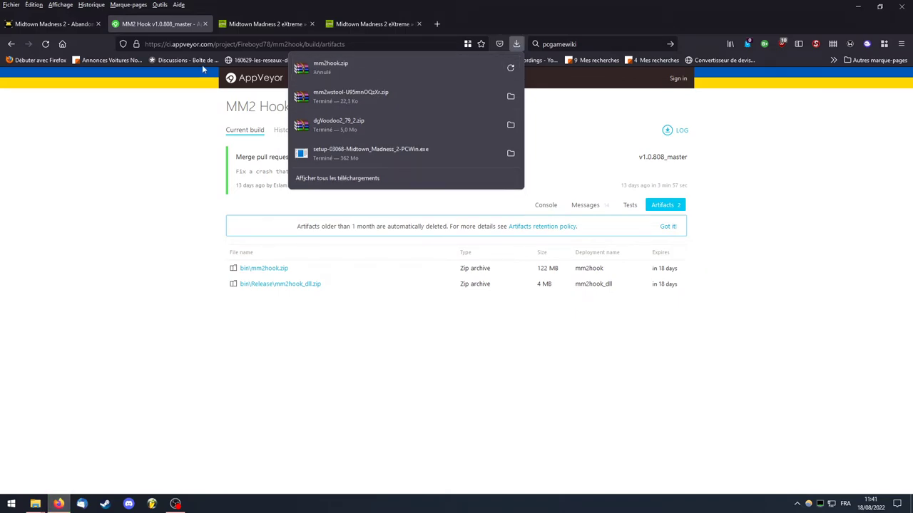
Return to the mm2hook README and highlight the instruction to place all files in the Midtown Madness 2 installation directory
left_click(9, 46)
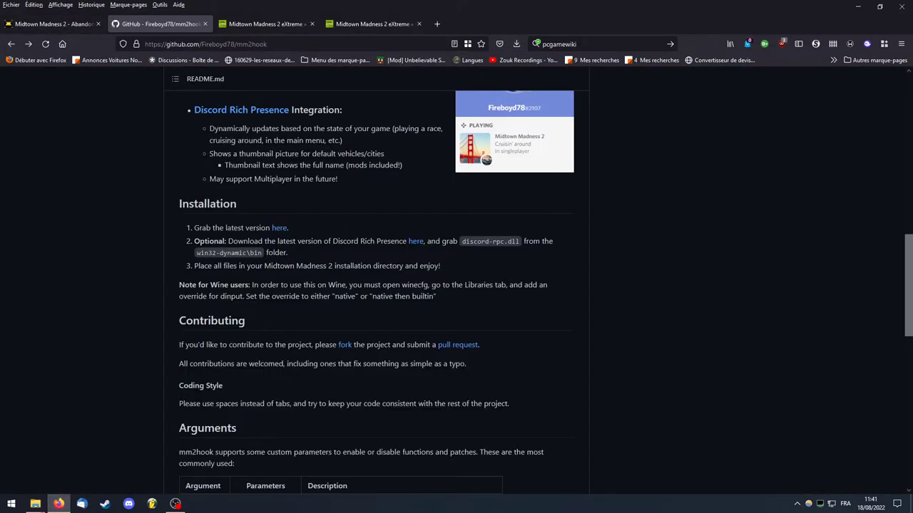
left_click_drag(221, 266, 442, 268)
left_click(442, 268)
Switch to the MidtownMadness2 folder in File Explorer and launch midtown2.exe
mouse_move(30, 506)
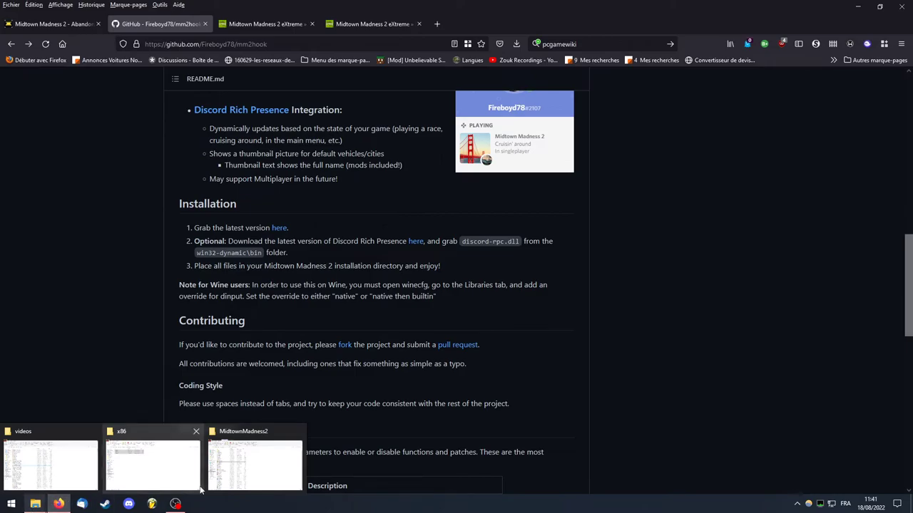
left_click(231, 467)
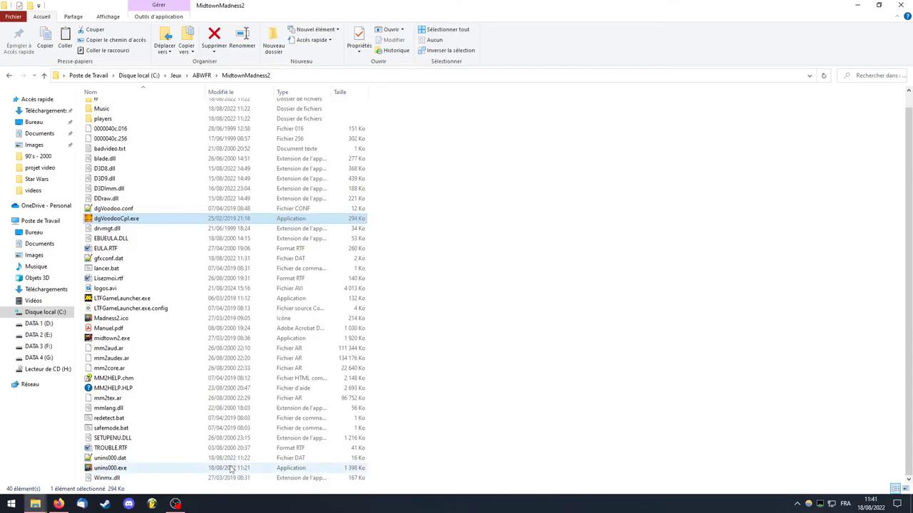
left_click(122, 339)
double_click(126, 341)
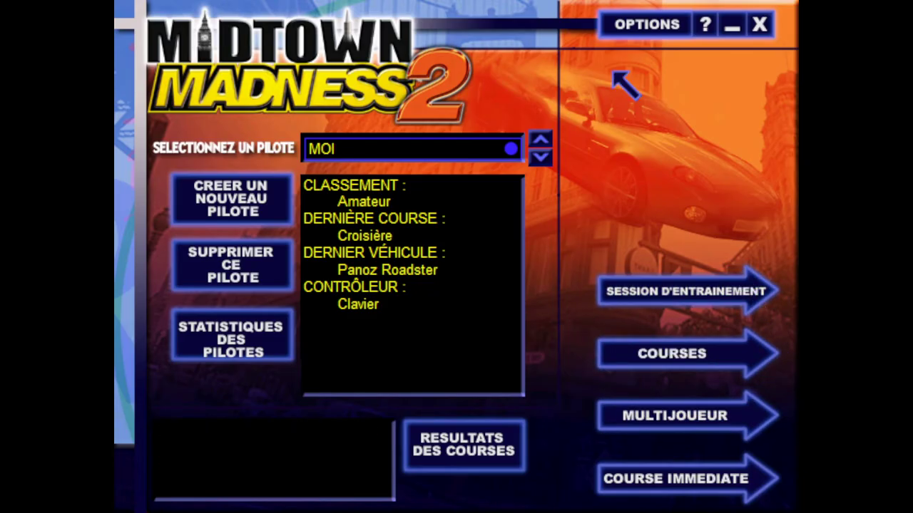
Set the game's graphics resolution to 1920 x 1080, 16 bit color, and return to the main menu
left_click(632, 26)
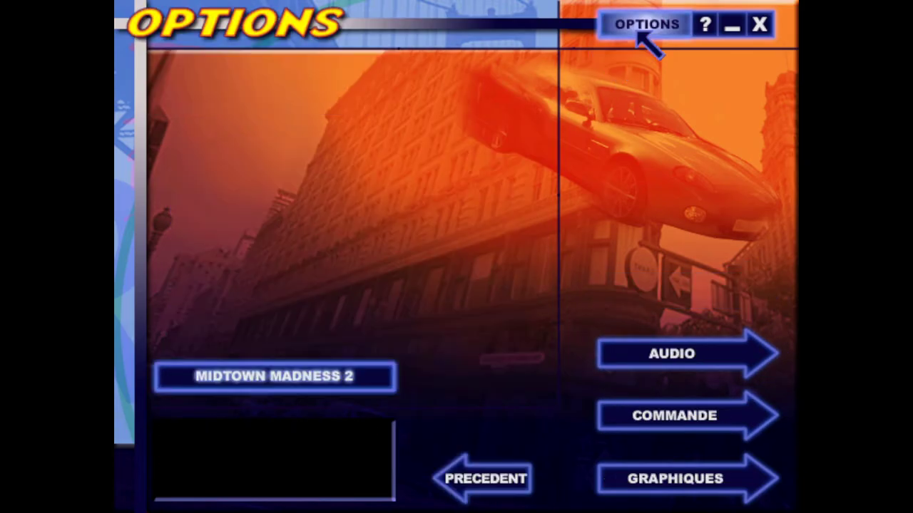
left_click(688, 476)
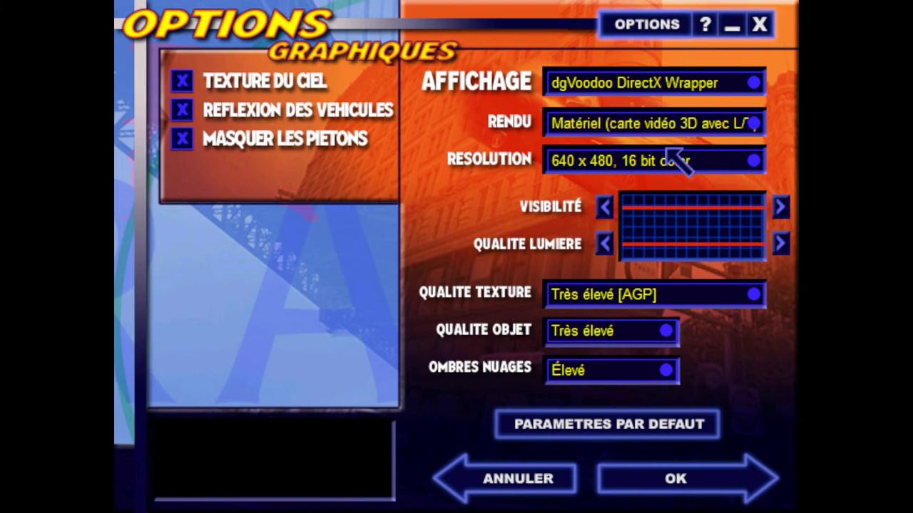
left_click(690, 160)
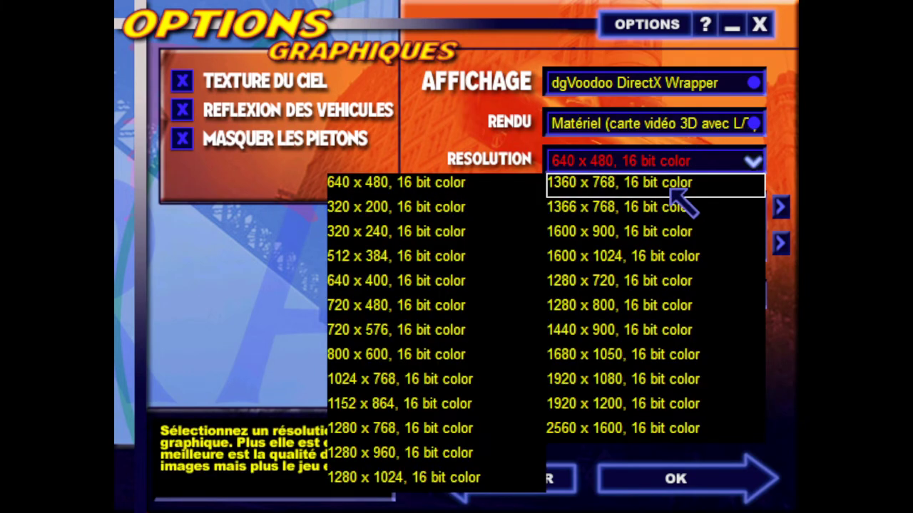
left_click(598, 388)
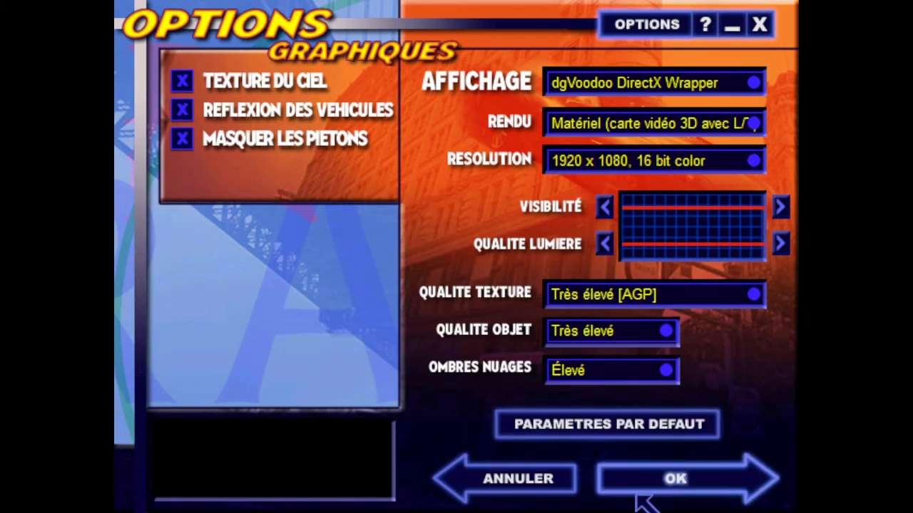
left_click(649, 488)
left_click(499, 491)
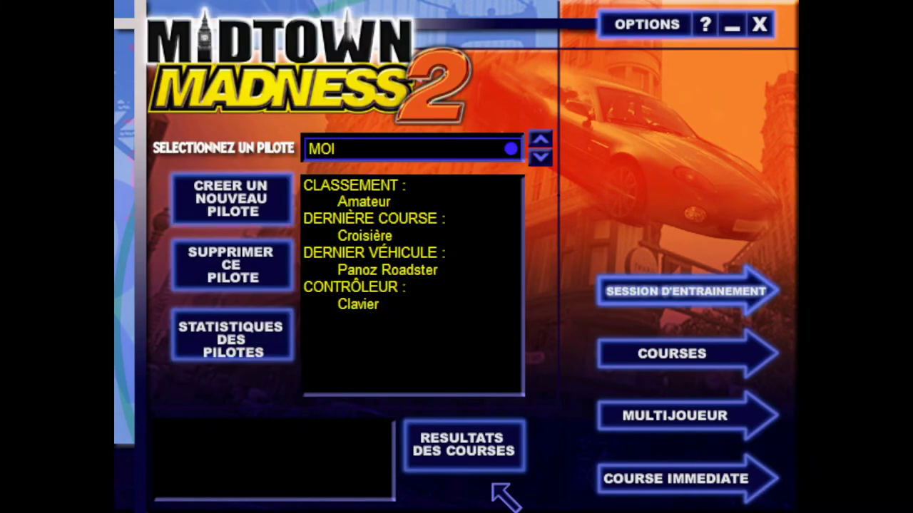
Start an immediate race (Course immédiate) and drive the car forward along the street to test the game
left_click(683, 480)
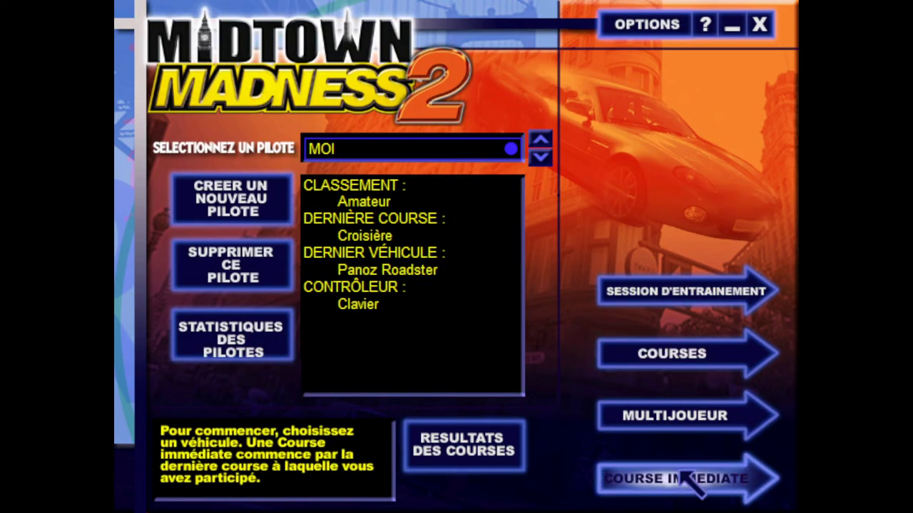
left_click(686, 479)
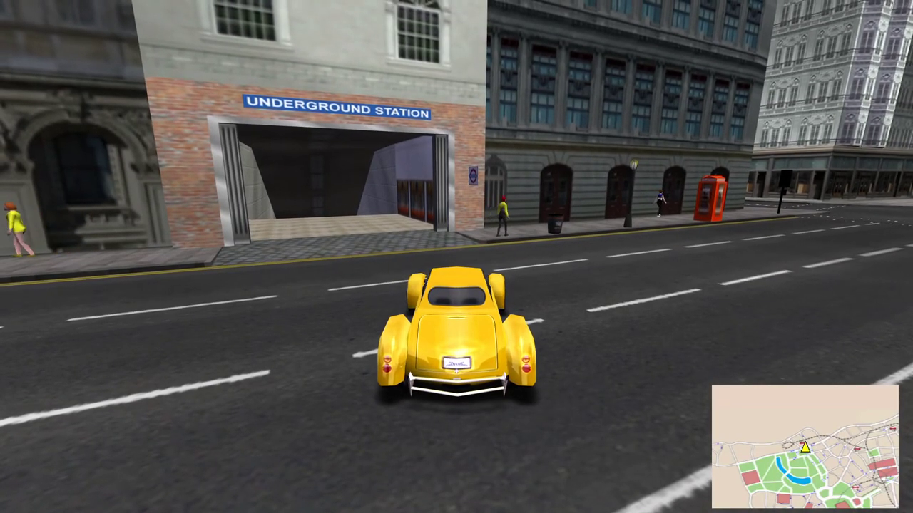
key("Up")
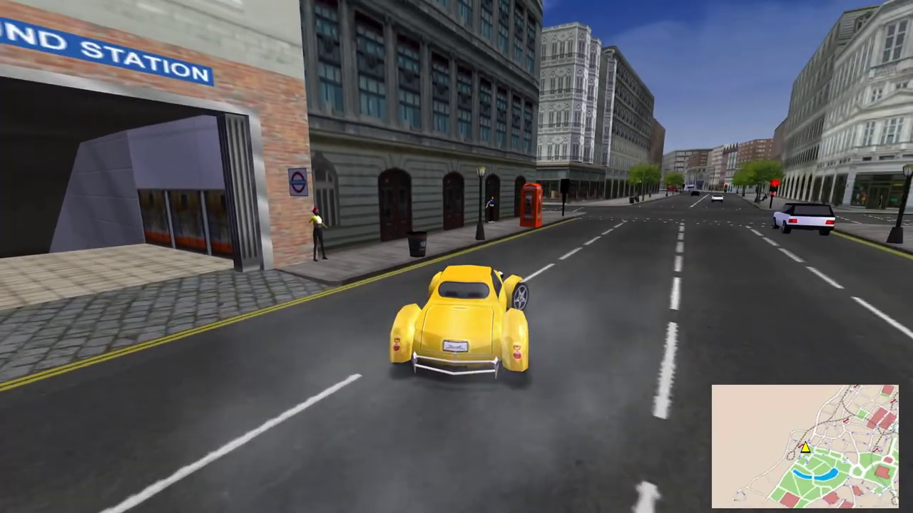
key("Up")
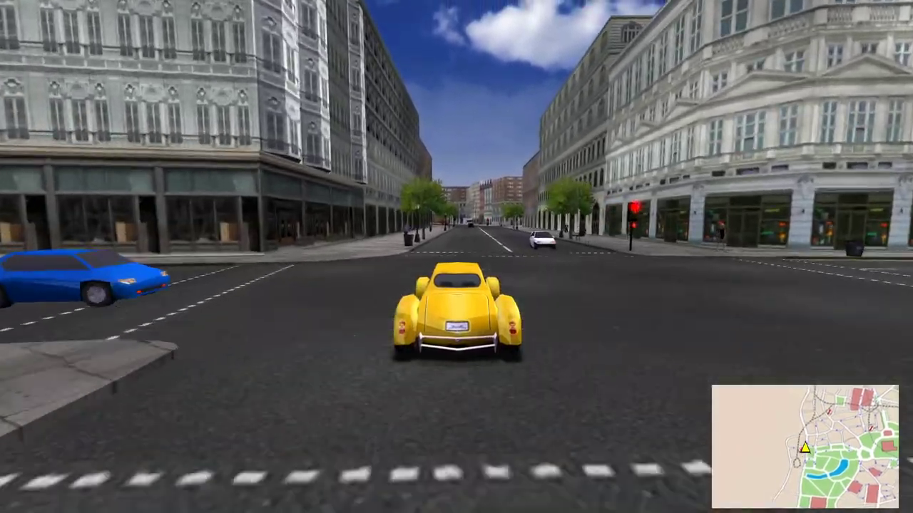
key("Up")
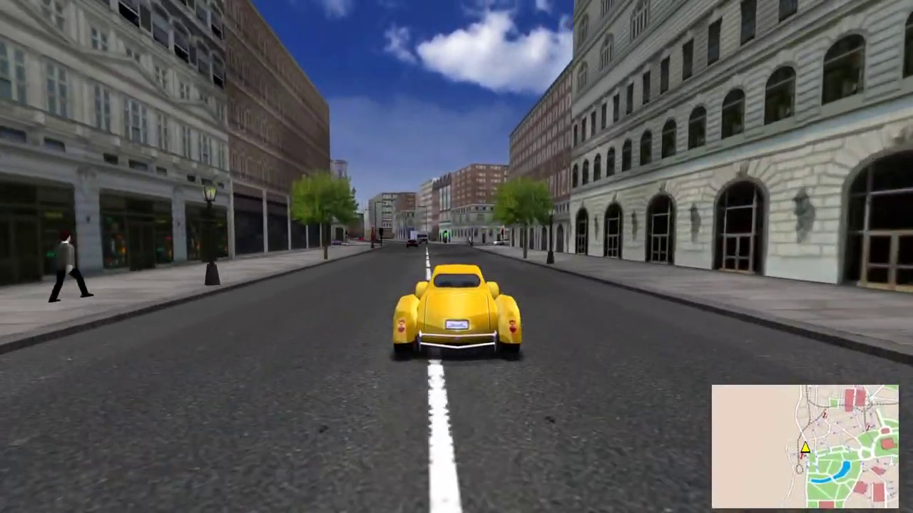